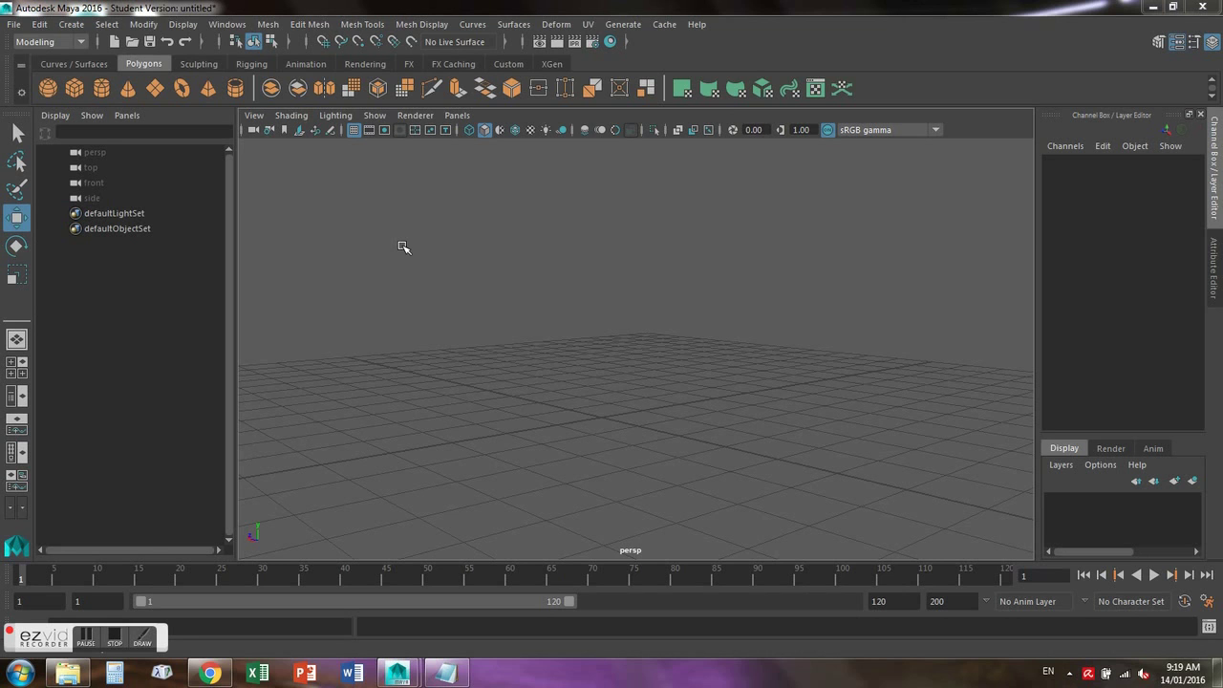
Import the disk_g OBJ wheel model into the scene
click(14, 24)
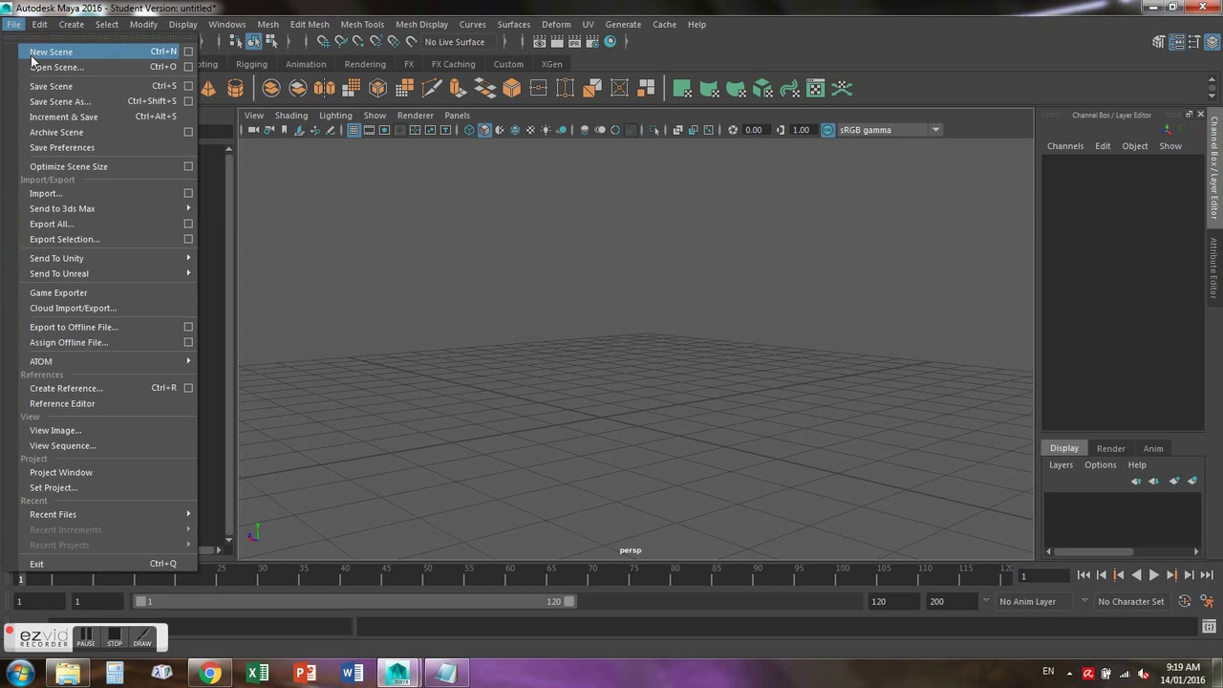
click(46, 195)
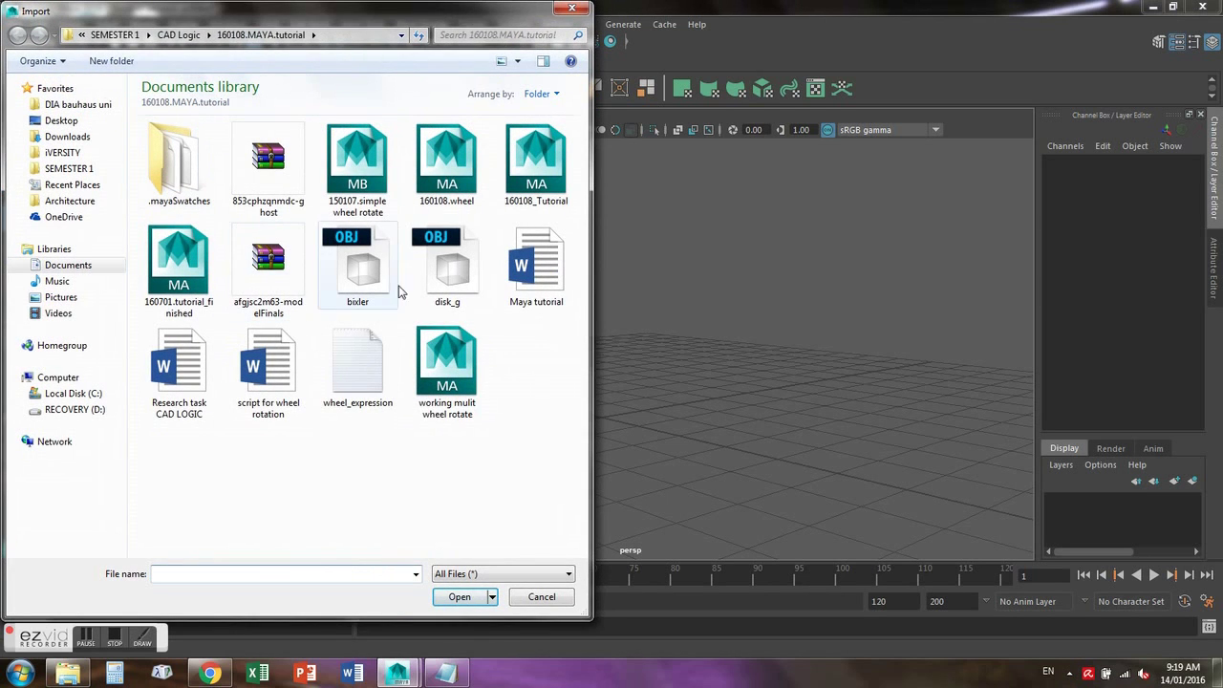
double_click(439, 269)
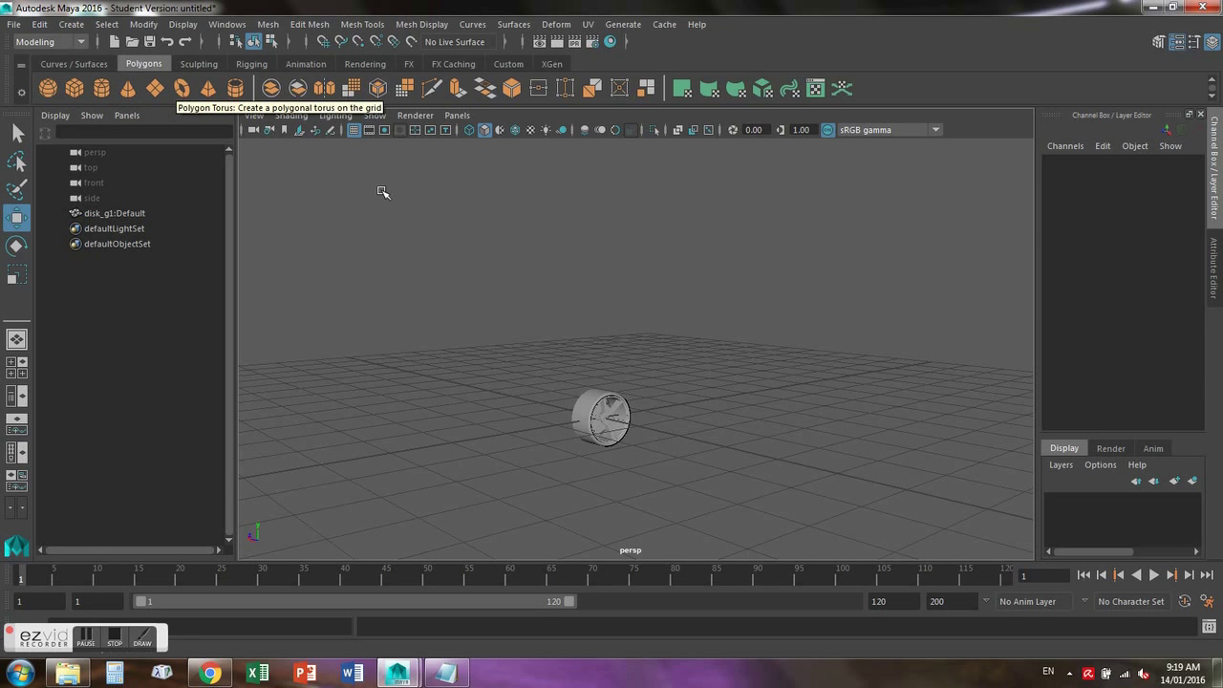
Raise the imported wheel by about 0.468 units along Y
drag(548, 358, 659, 466)
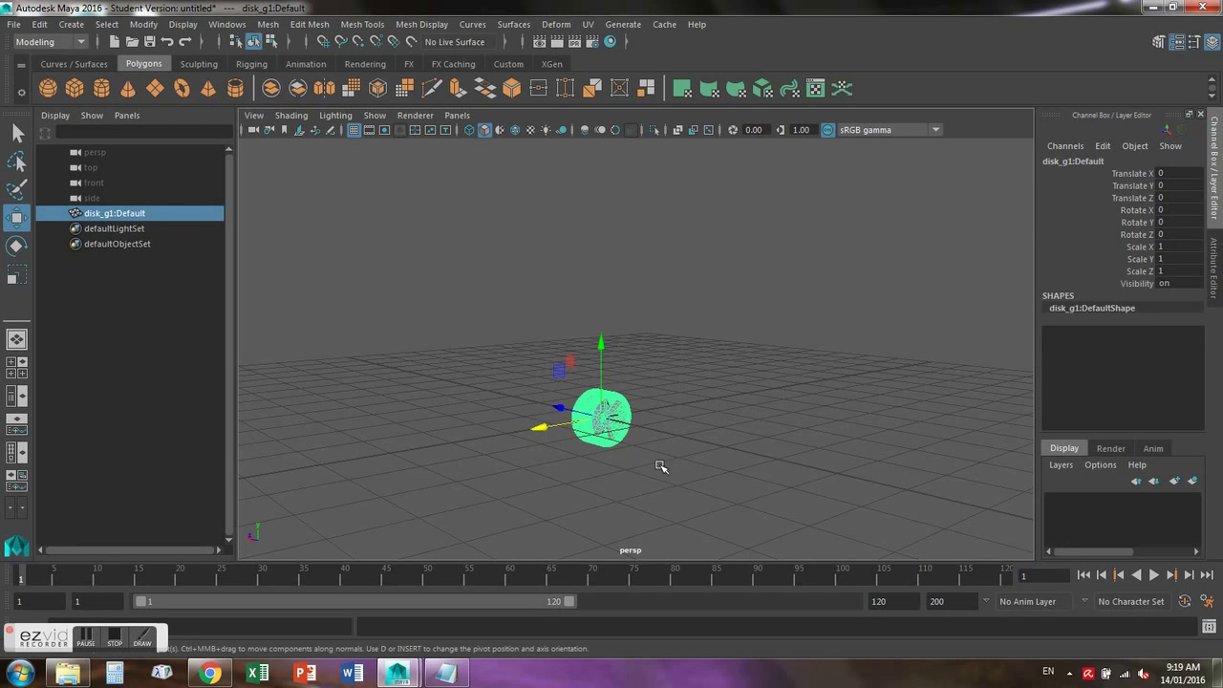
drag(601, 343, 604, 321)
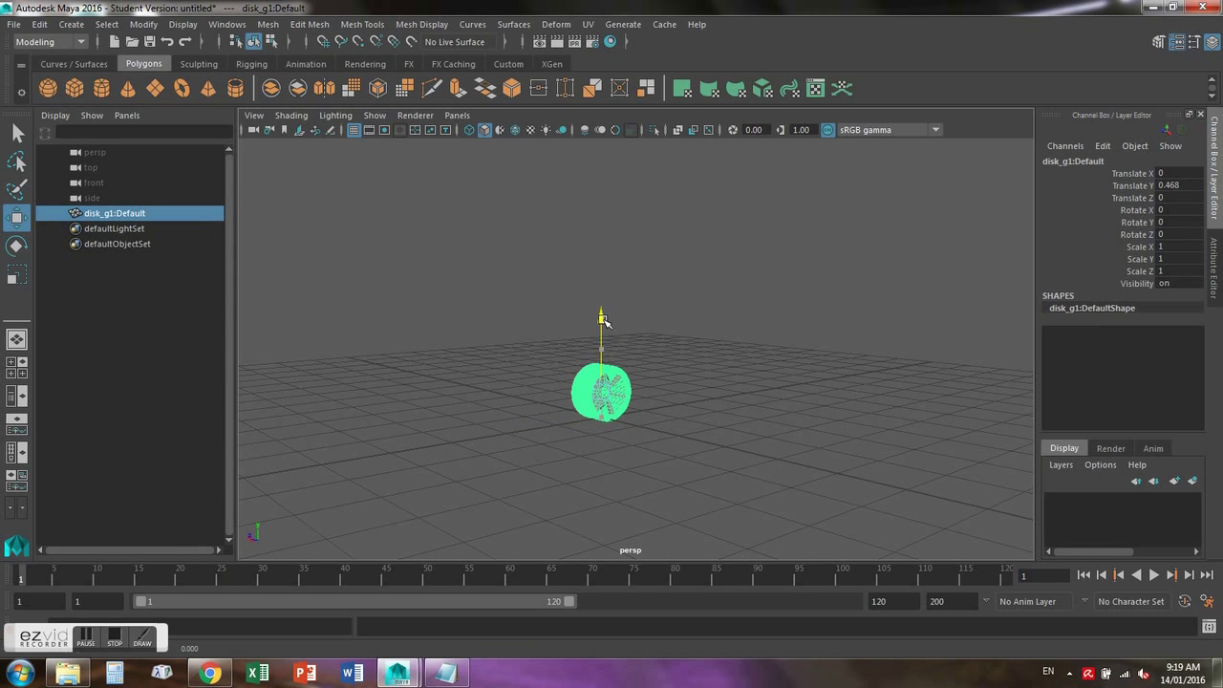
click(673, 330)
scroll(653, 440, up, 5)
scroll(639, 439, down, 3)
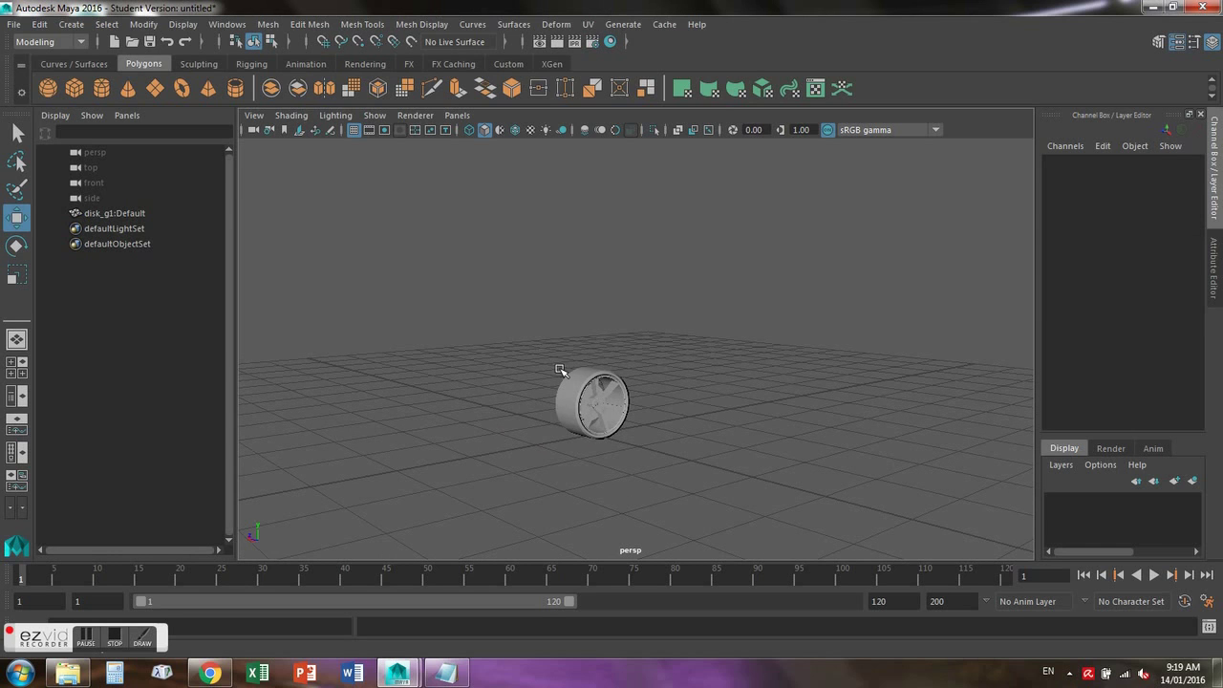
Rename the imported wheel as wheel01
click(602, 394)
double_click(116, 213)
text(Wh)
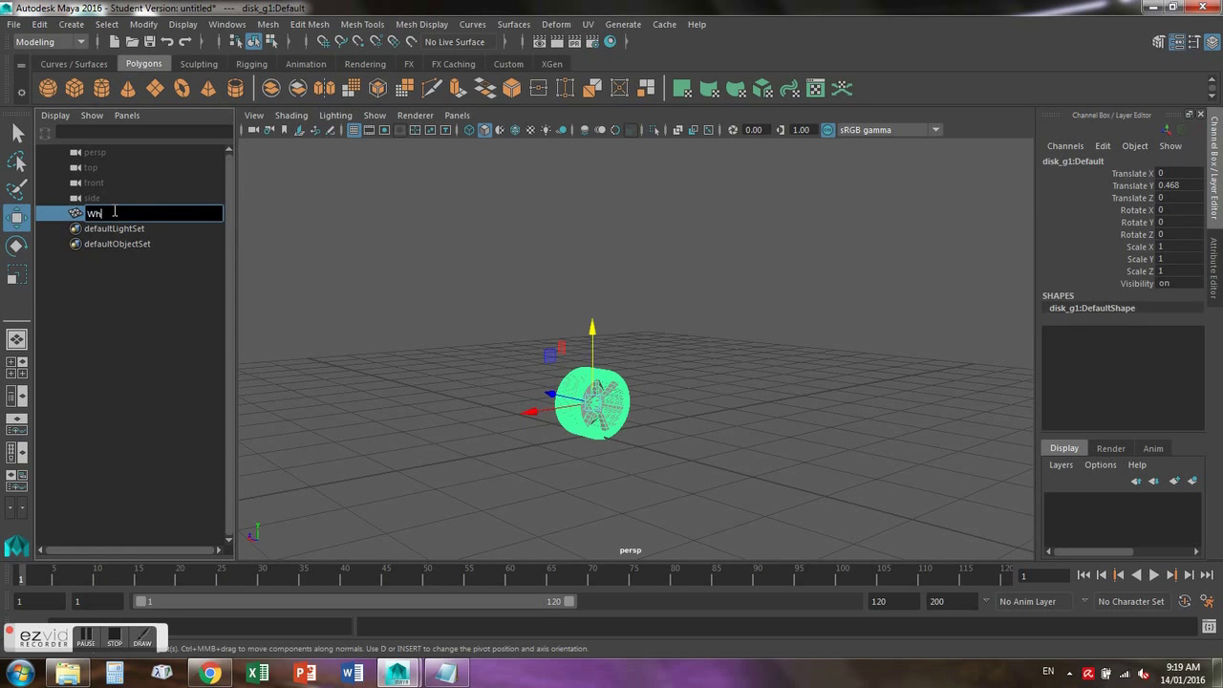
text(eel01)
key(Return)
Copy wheel01 and move the original along Z to about -1.615
alt+drag(562, 430, 540, 413)
key(ctrl+s)
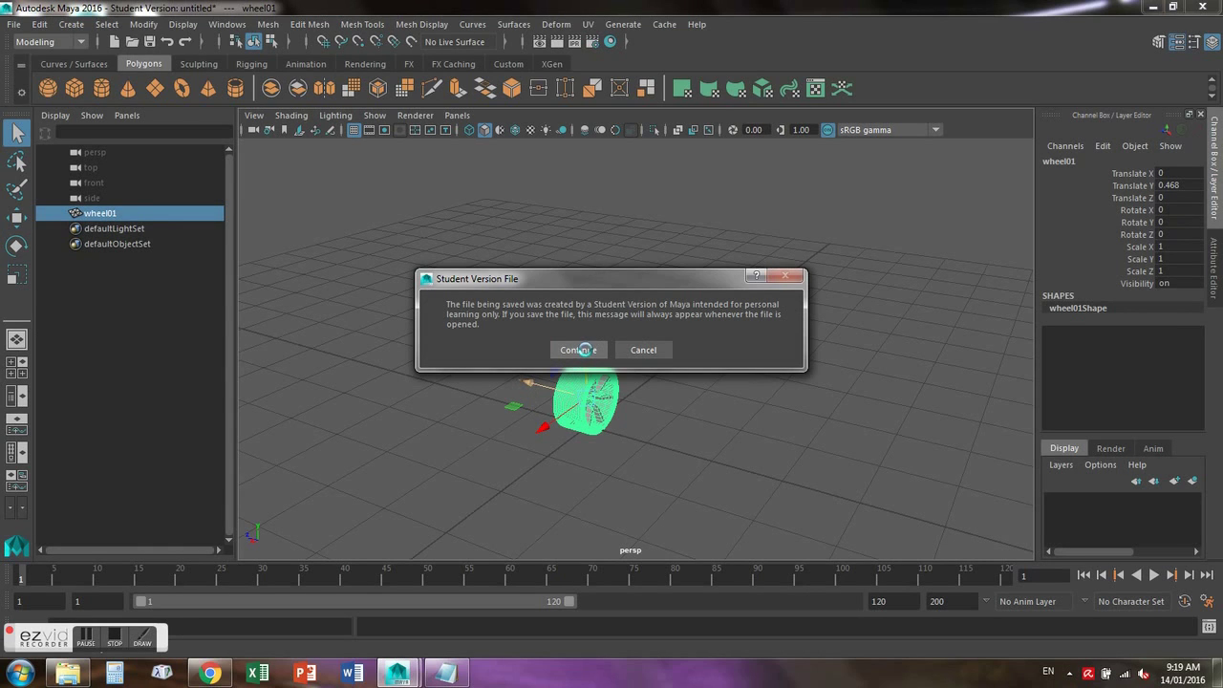
click(578, 350)
key(w)
drag(532, 384, 718, 461)
click(764, 457)
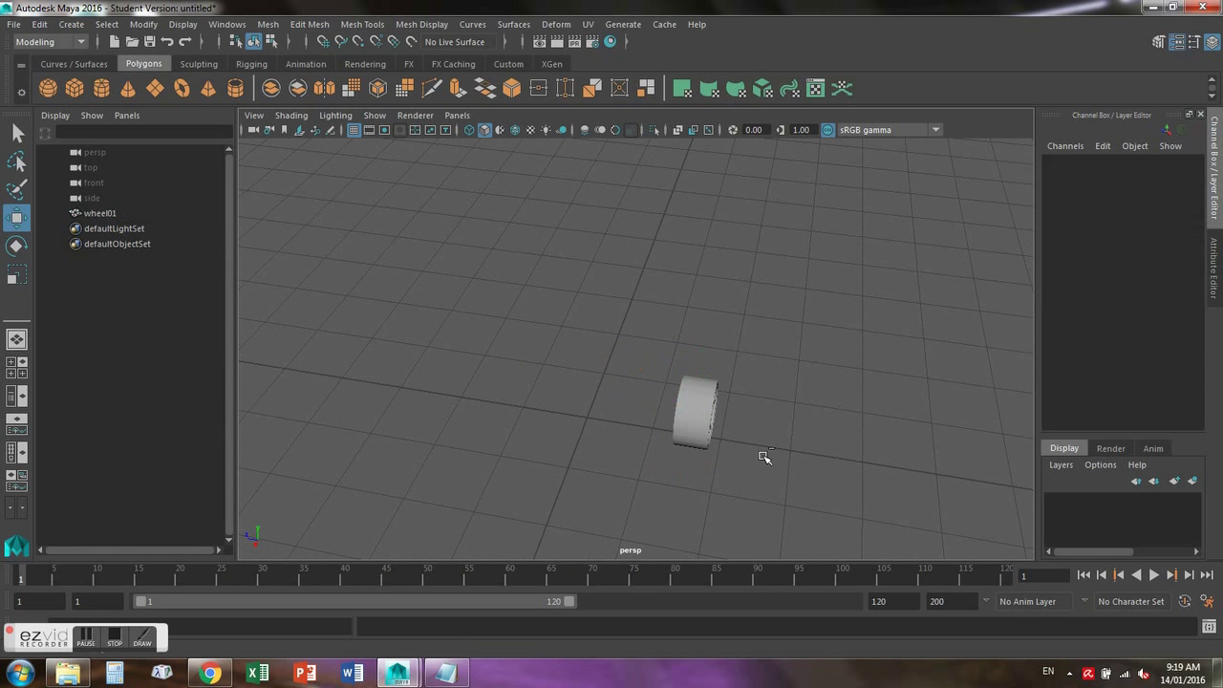
Paste the copied wheel and move its group along Z to about 1.517
key(ctrl+v)
drag(517, 384, 426, 360)
mouse_move(554, 418)
alt+mouse_down()
mouse_move(579, 441)
mouse_move(559, 426)
alt+mouse_up()
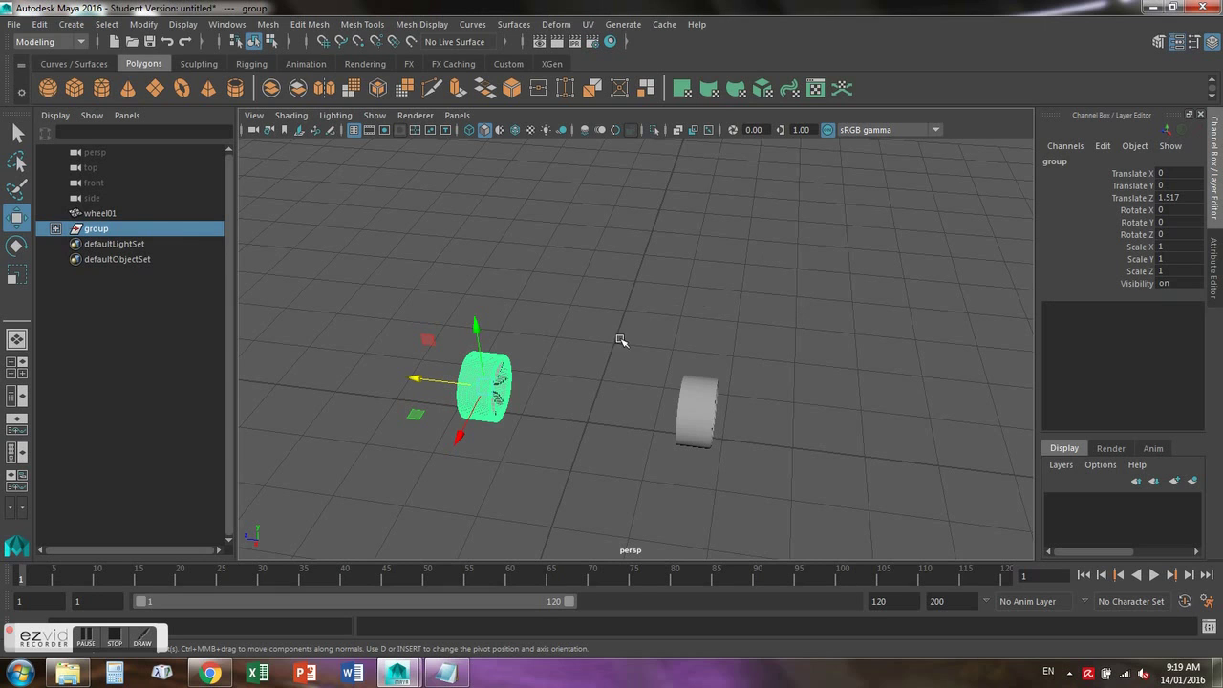
Rotate the pasted wheel's group to 180 degrees about Y
click(16, 246)
drag(489, 428, 558, 406)
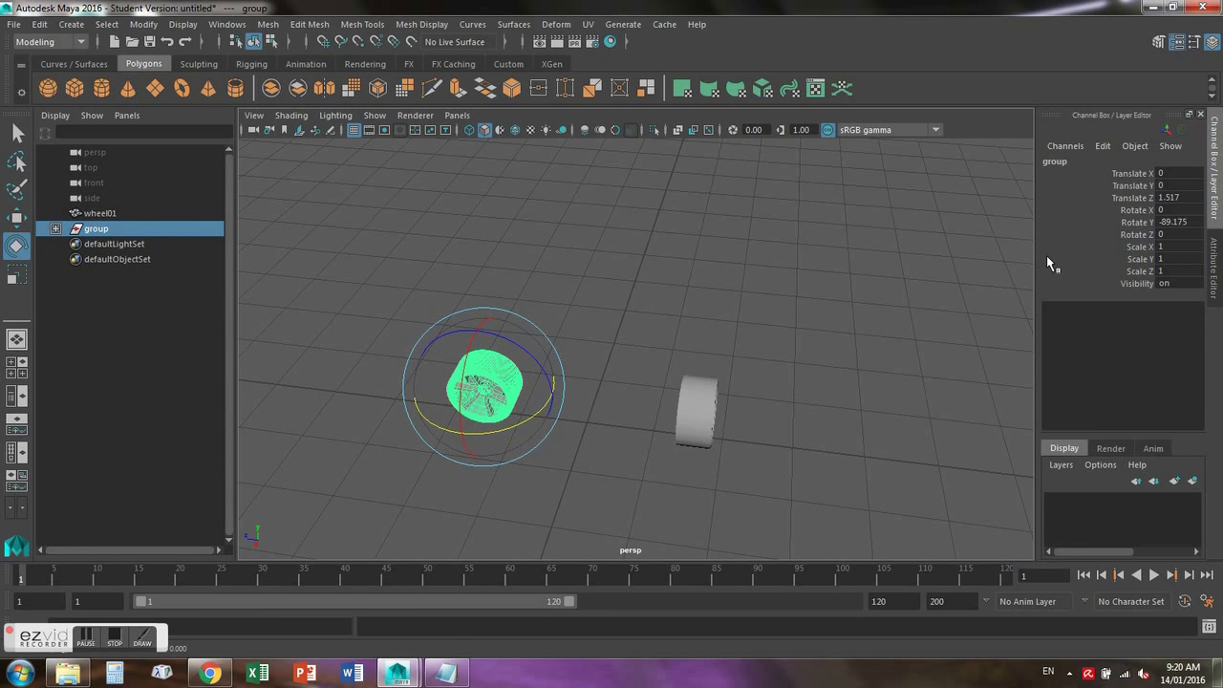
double_click(1196, 222)
text(180)
key(Return)
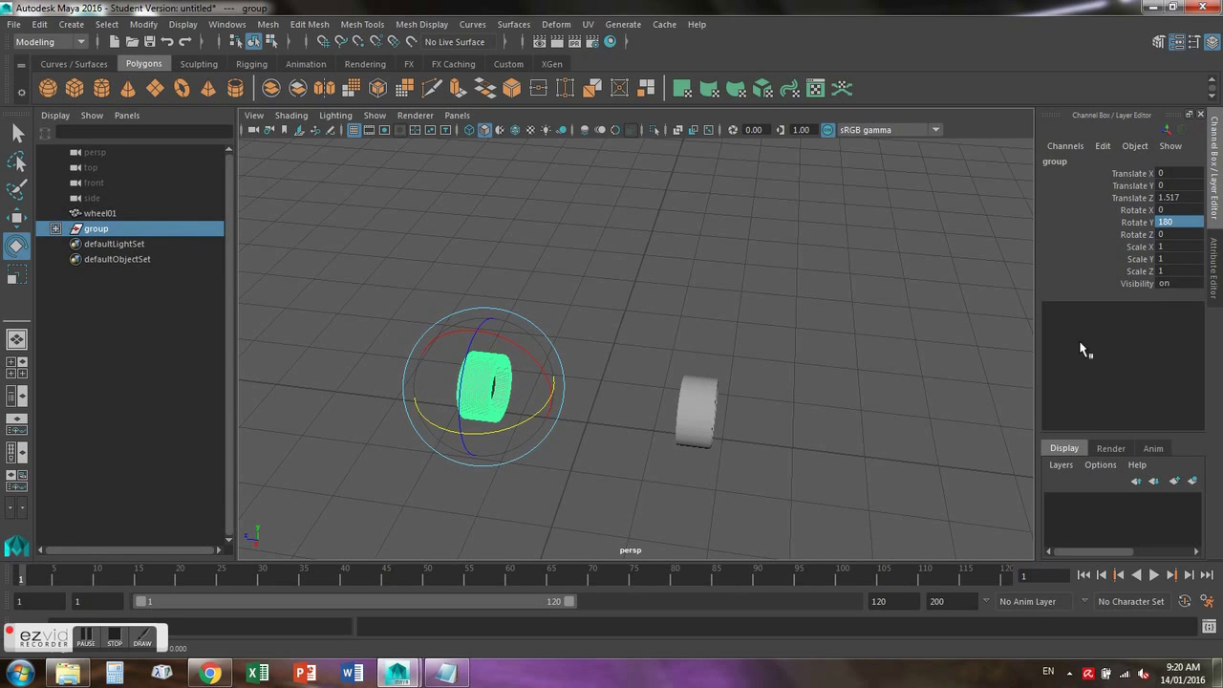
click(721, 329)
Take pasted__wheel01 out of its group and delete the empty group
click(55, 229)
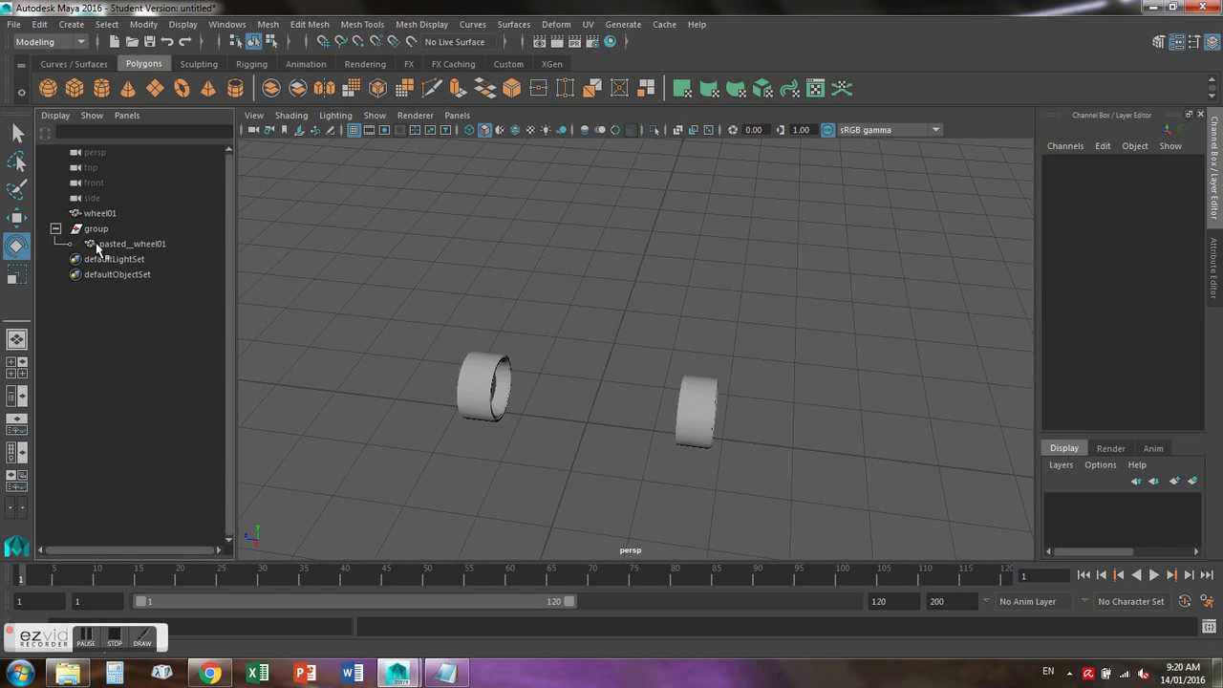
click(101, 245)
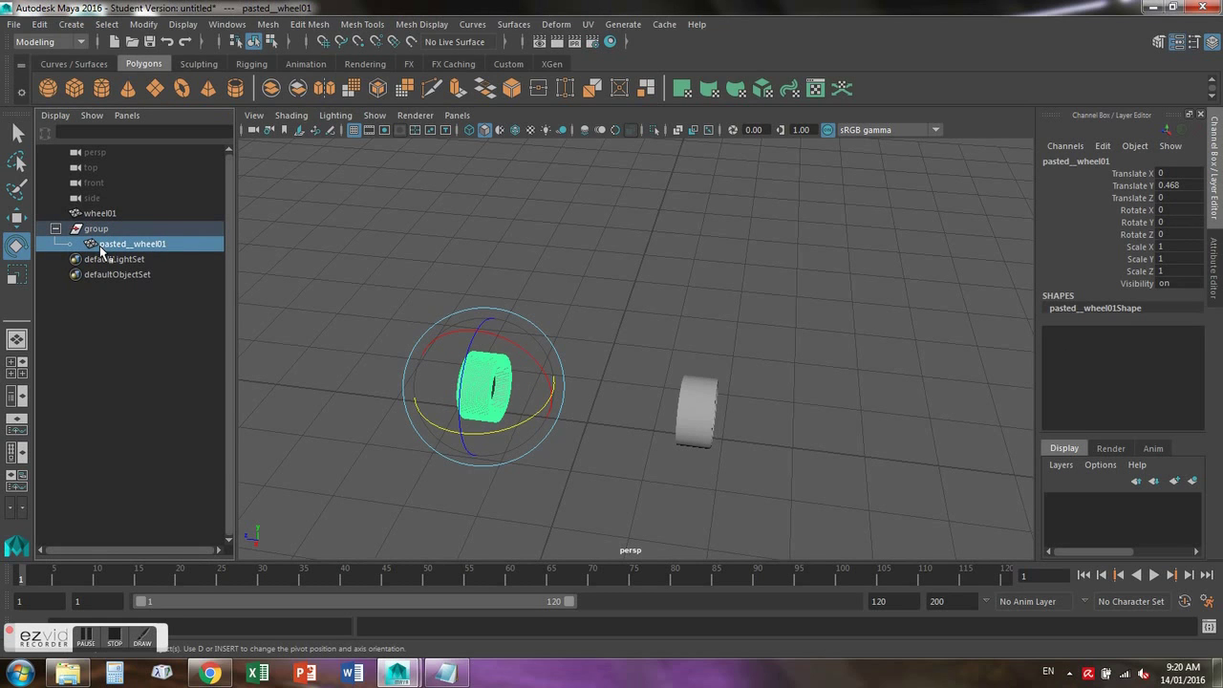
drag(114, 246, 112, 214)
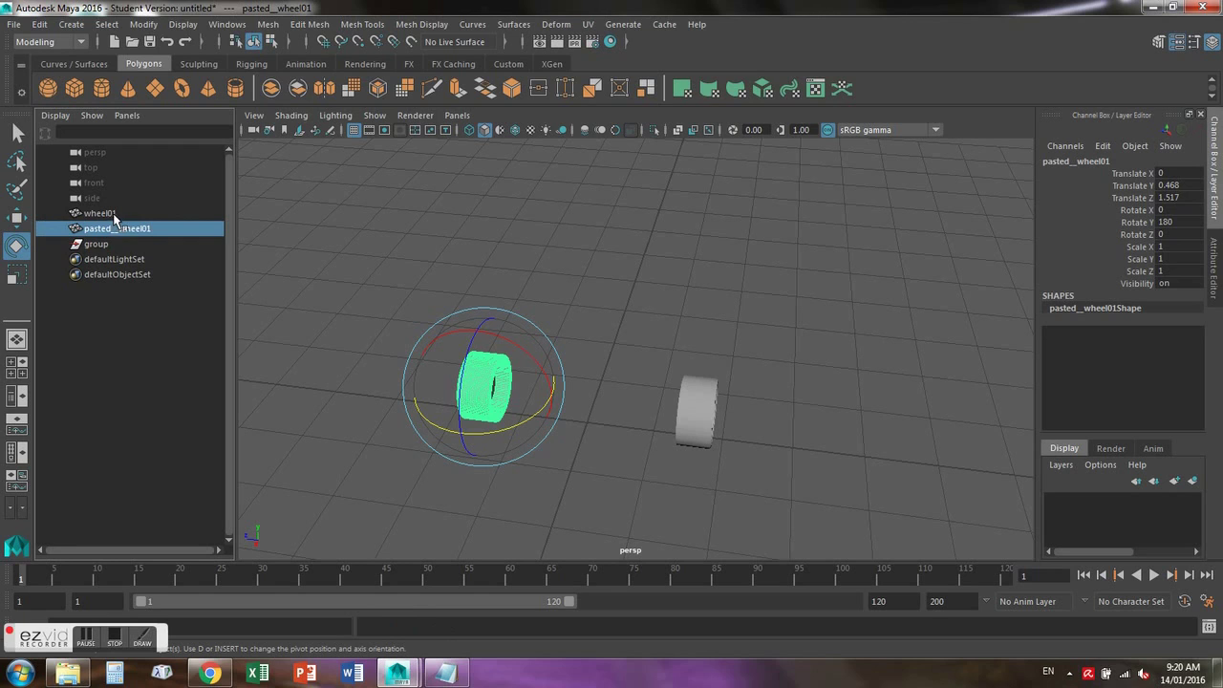
click(92, 245)
key(Delete)
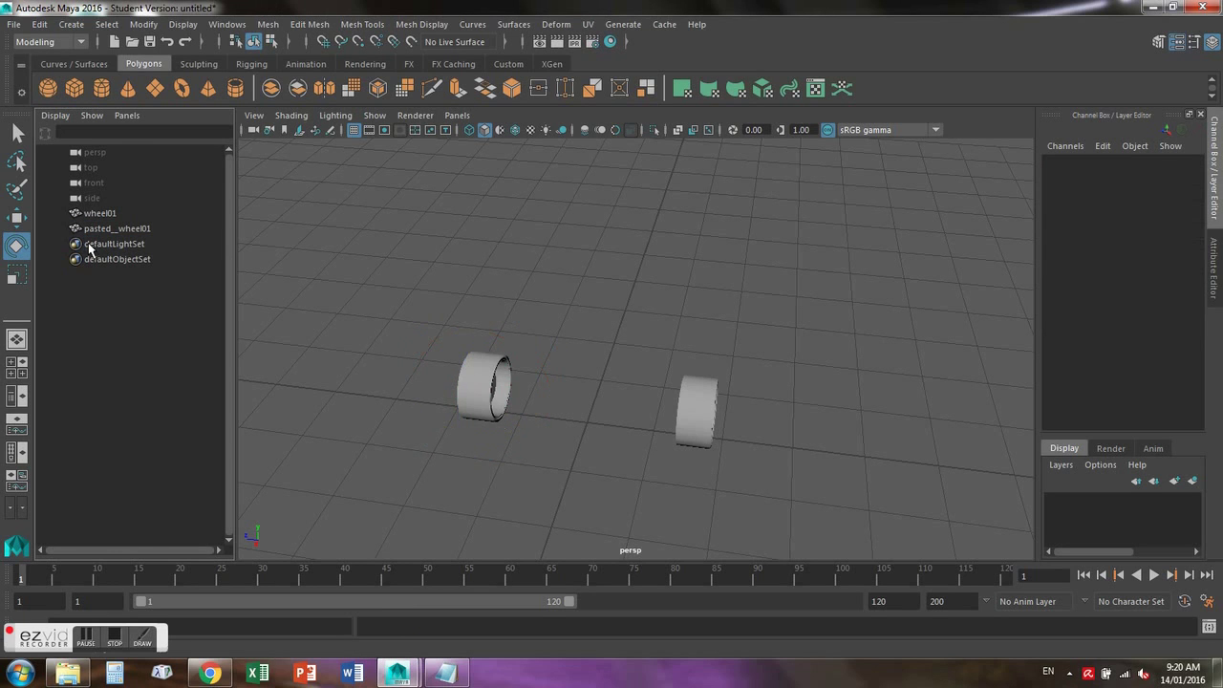
Rename pasted__wheel01 as wheel02
click(105, 231)
double_click(105, 229)
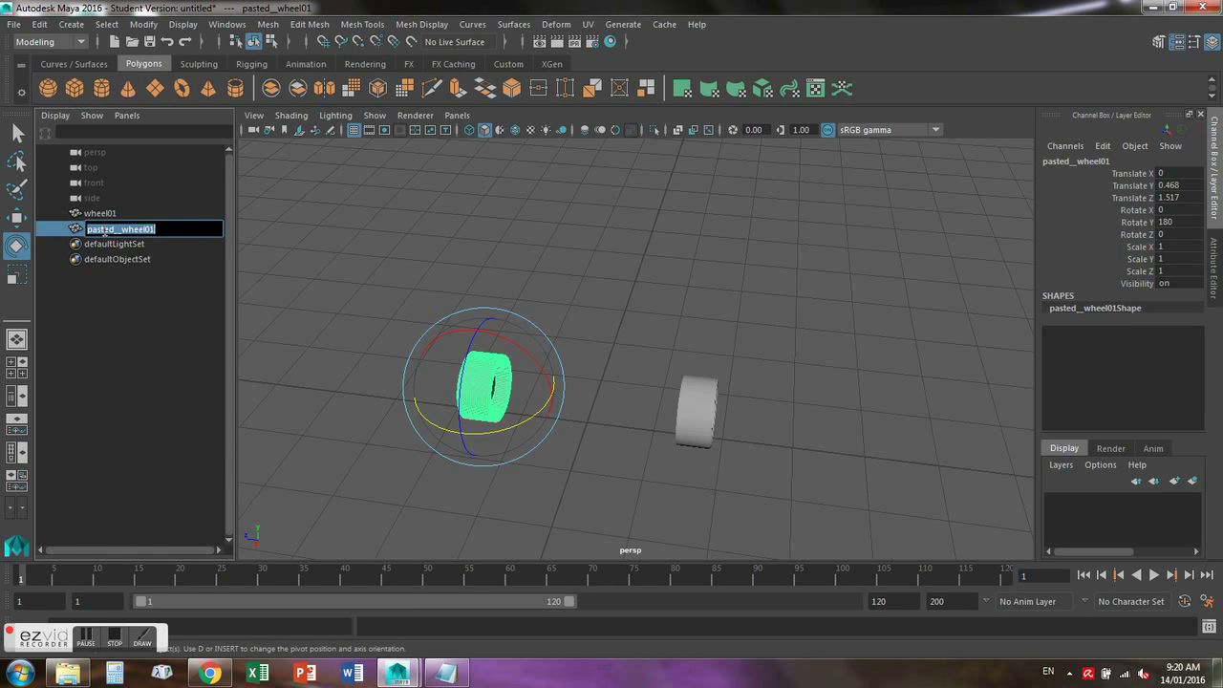
text(wheel02)
key(Return)
Copy wheel01 and wheel02, and move the two originals together along X to about -4.598
drag(417, 311, 851, 461)
key(ctrl+s)
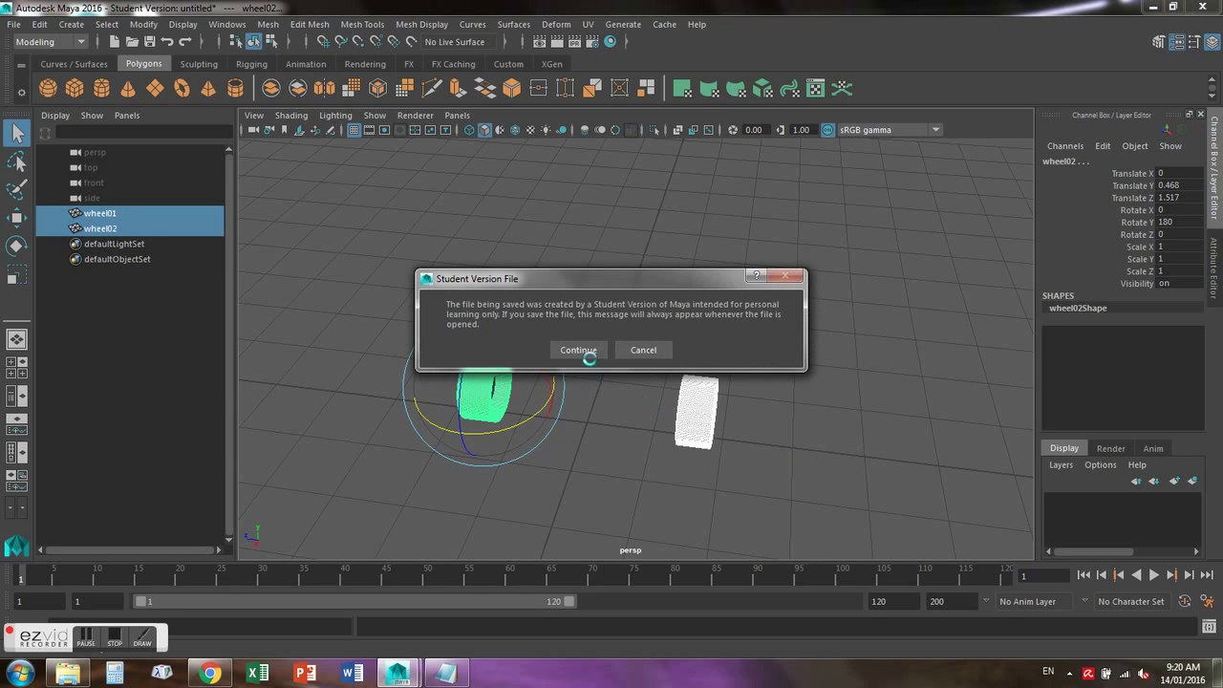
key(Escape)
key(w)
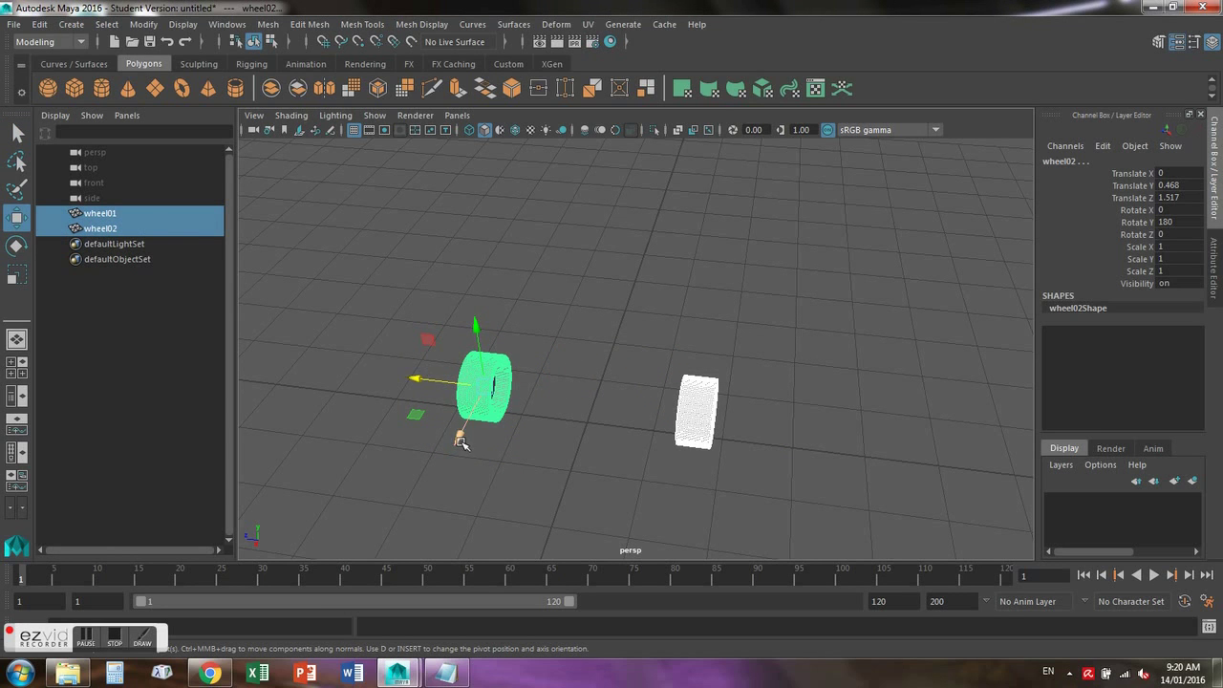
drag(459, 437, 542, 274)
click(792, 350)
Paste the copied wheel pair and move both pasted wheels out of their group
key(ctrl+v)
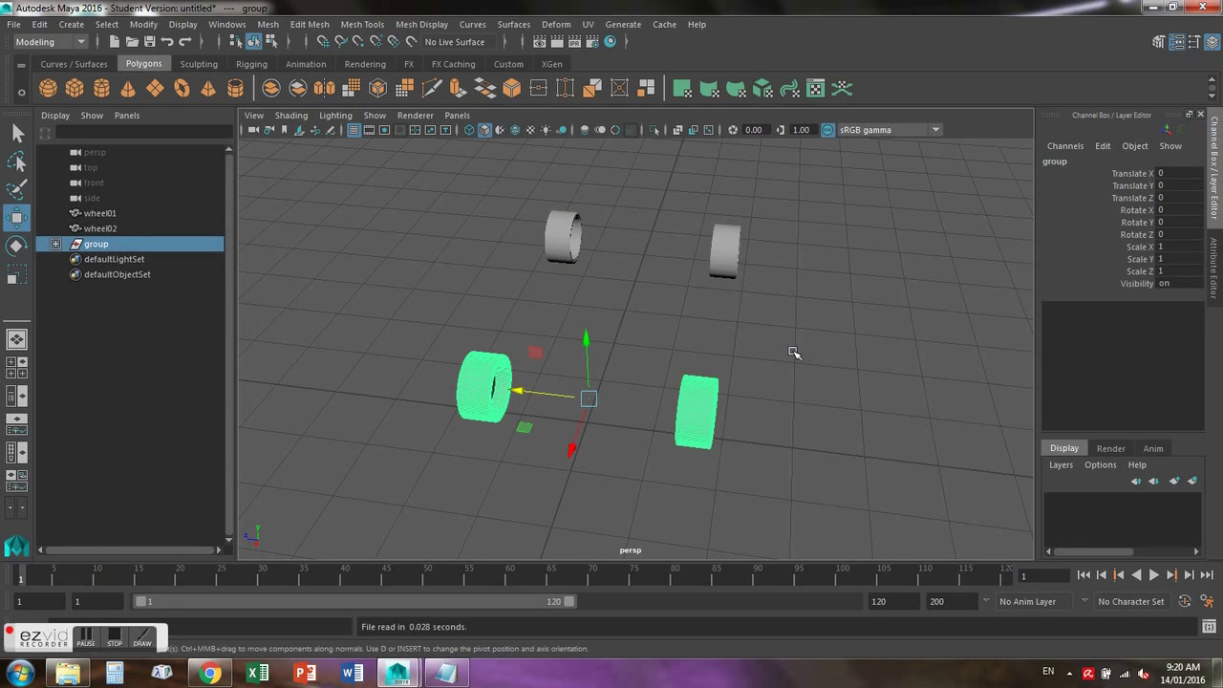
click(772, 352)
click(482, 377)
click(54, 243)
ctrl+click(124, 261)
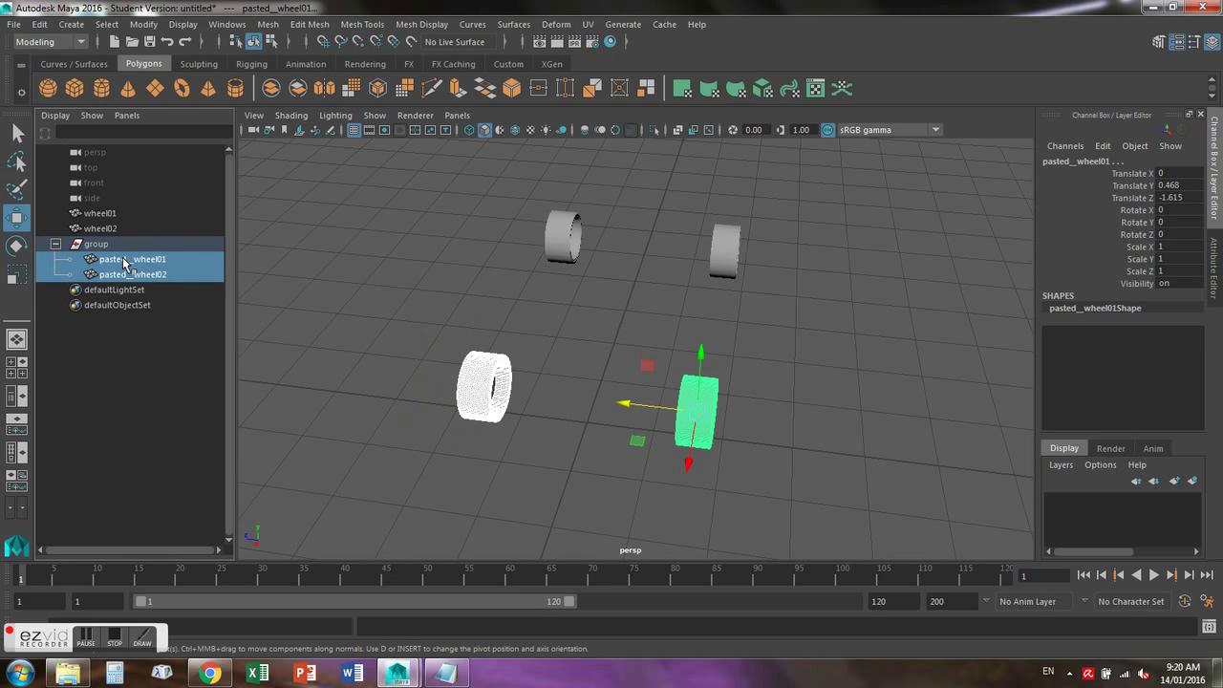
click(126, 275)
shift+click(122, 262)
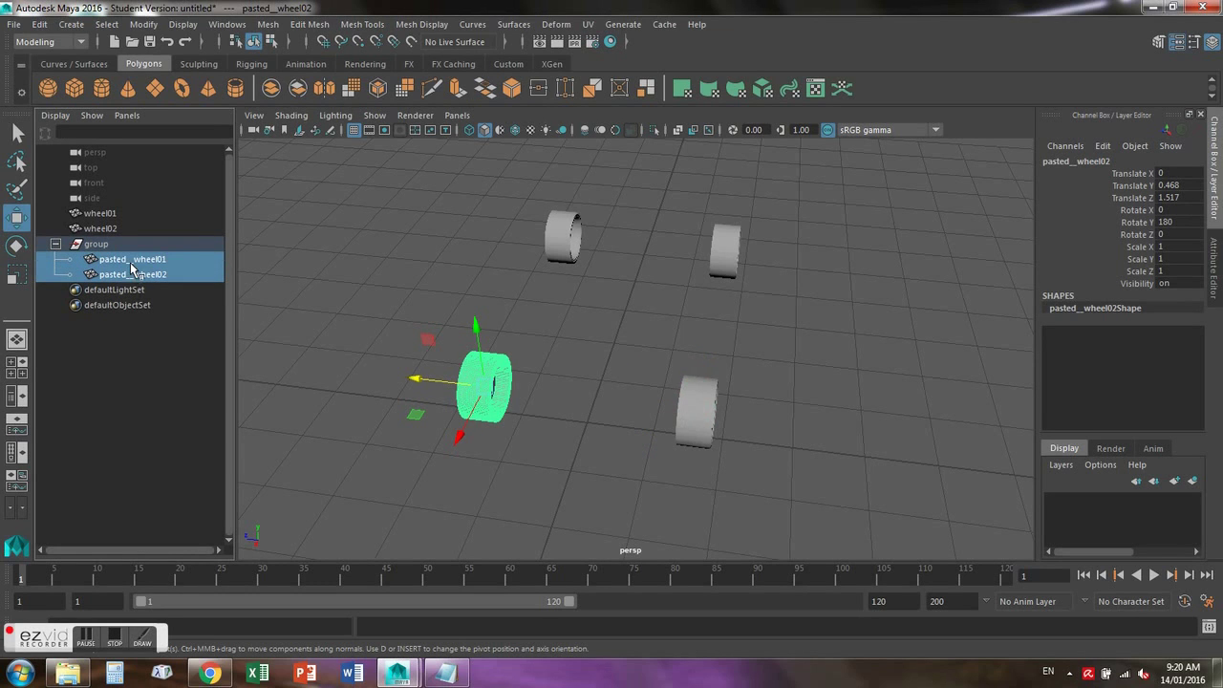
middle_drag(118, 274, 130, 234)
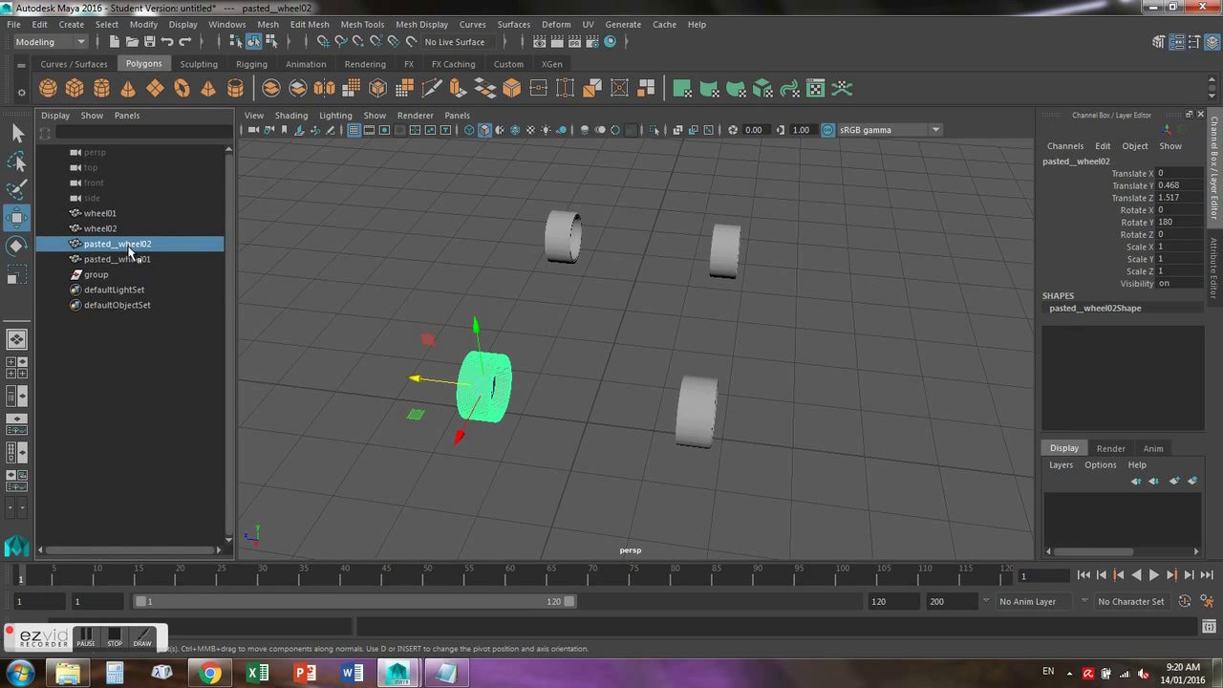
Rename pasted__wheel02 as wheel03
click(554, 231)
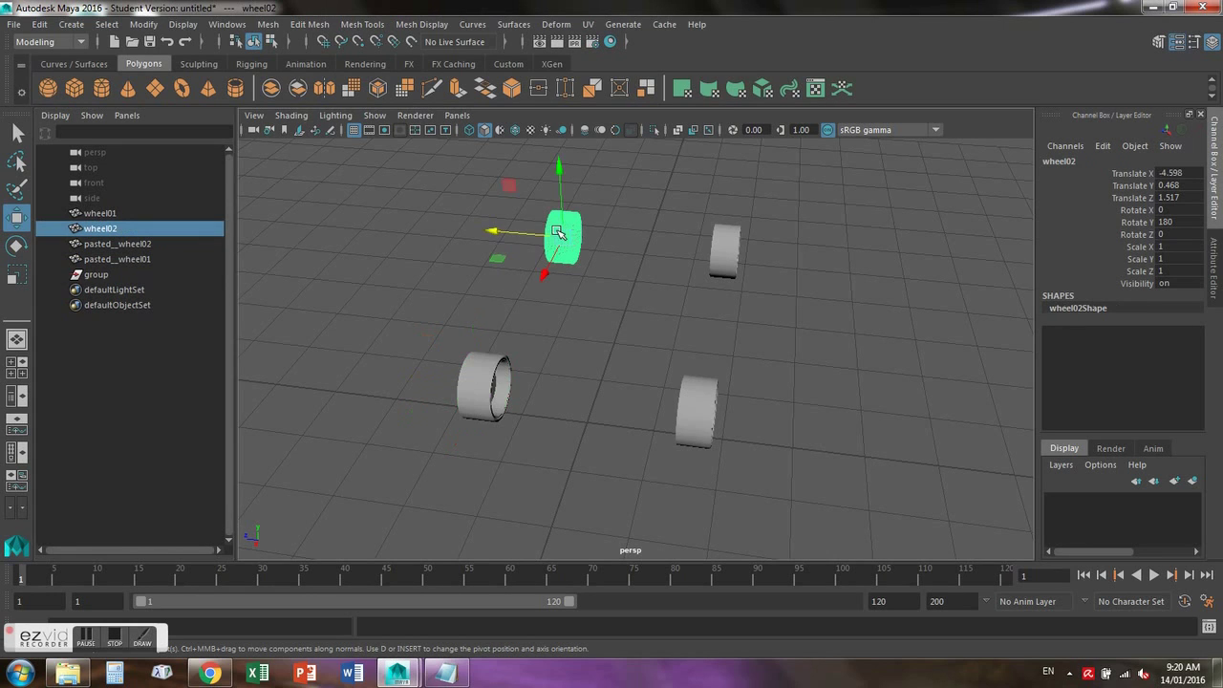
click(485, 406)
double_click(143, 245)
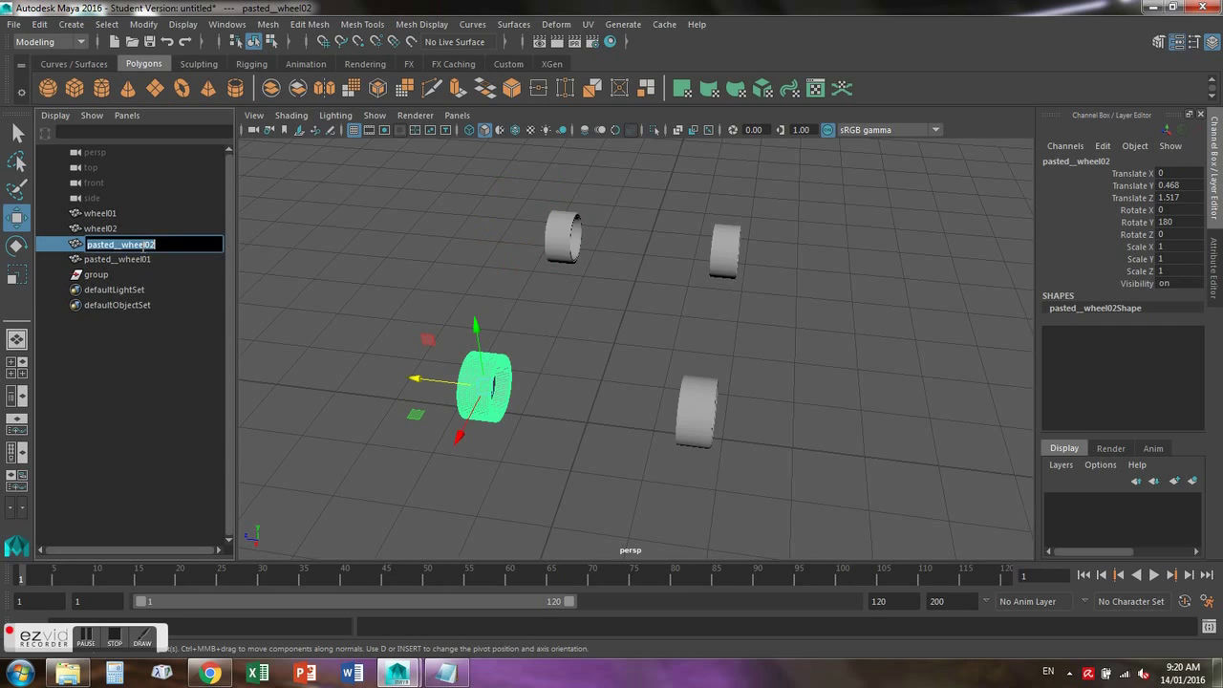
text(wheel03)
key(Return)
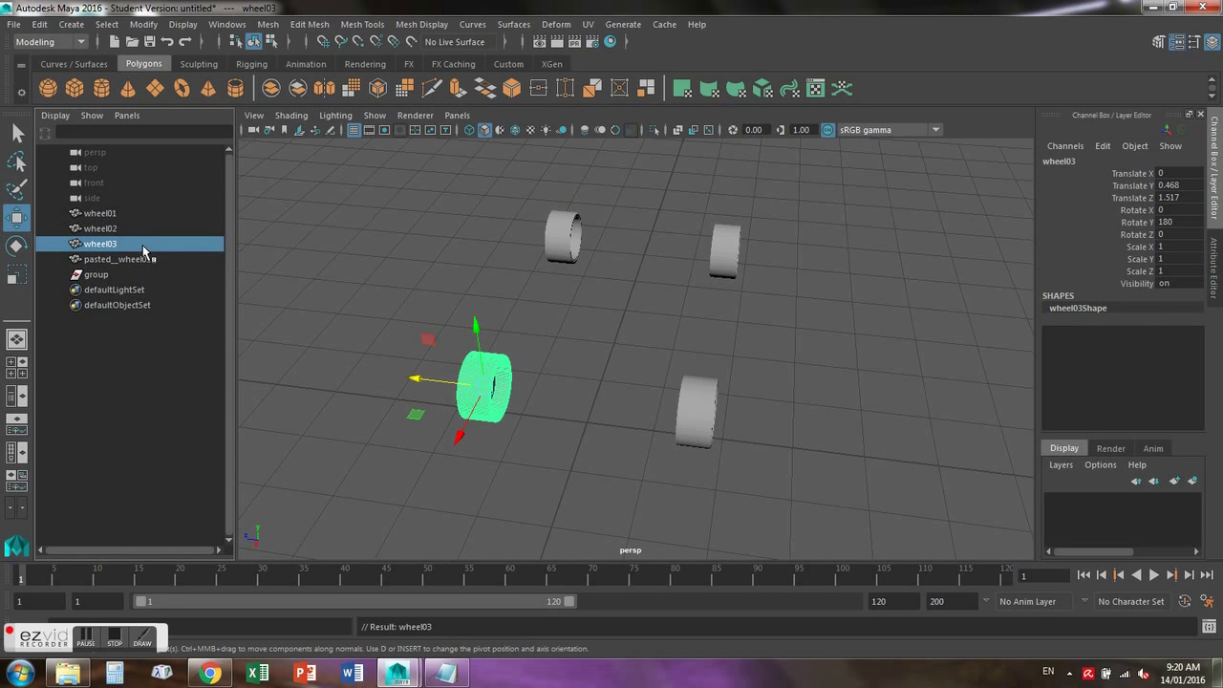
Rename pasted__wheel01 as wheel04
double_click(144, 258)
text(w)
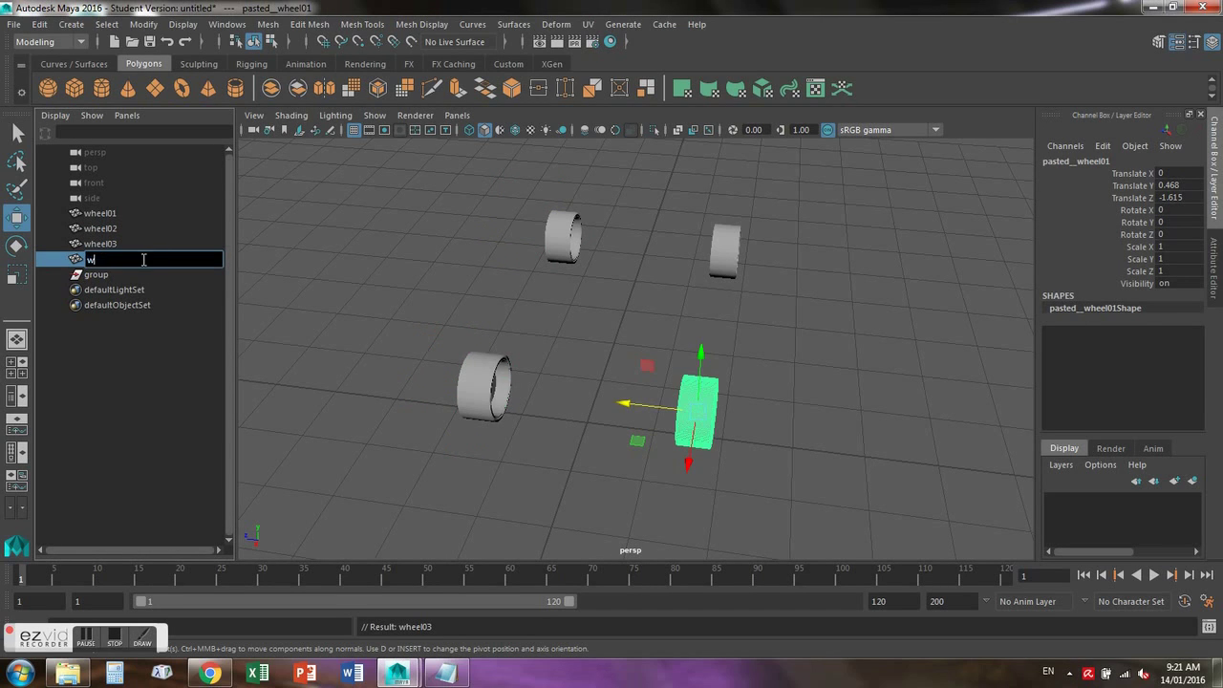
text(heel04)
key(Return)
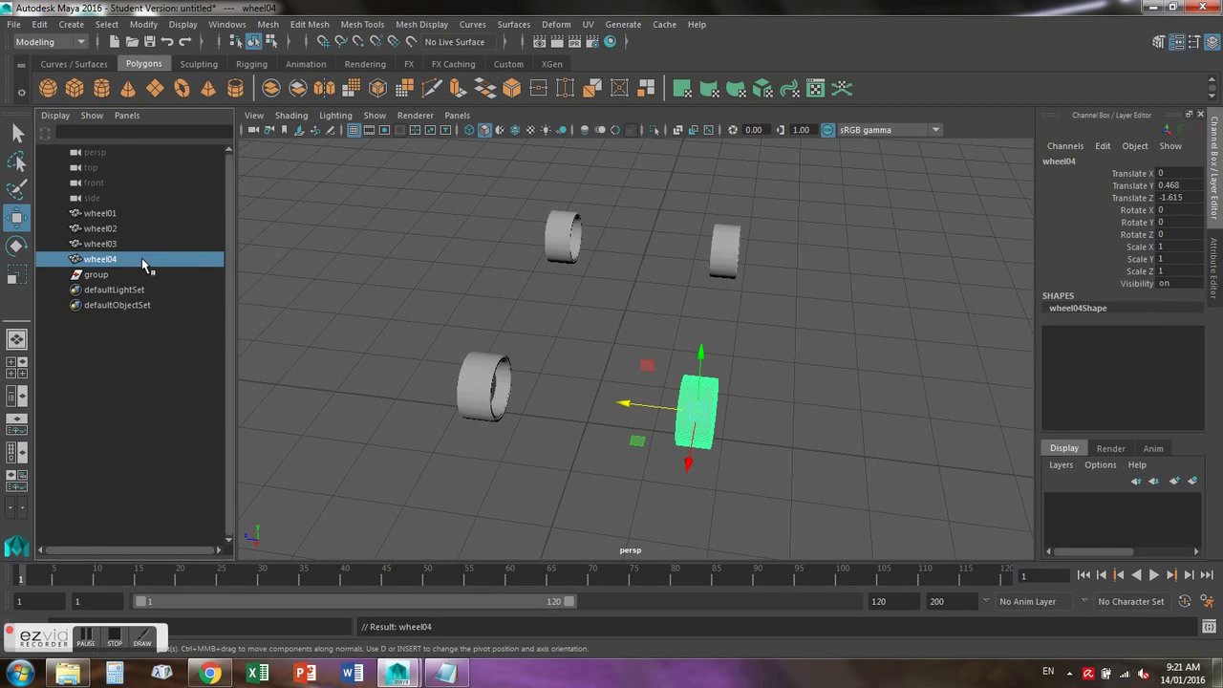
Move all four wheels together by about 2.321 units along X
click(321, 305)
alt+drag(674, 308, 567, 254)
drag(557, 184, 753, 384)
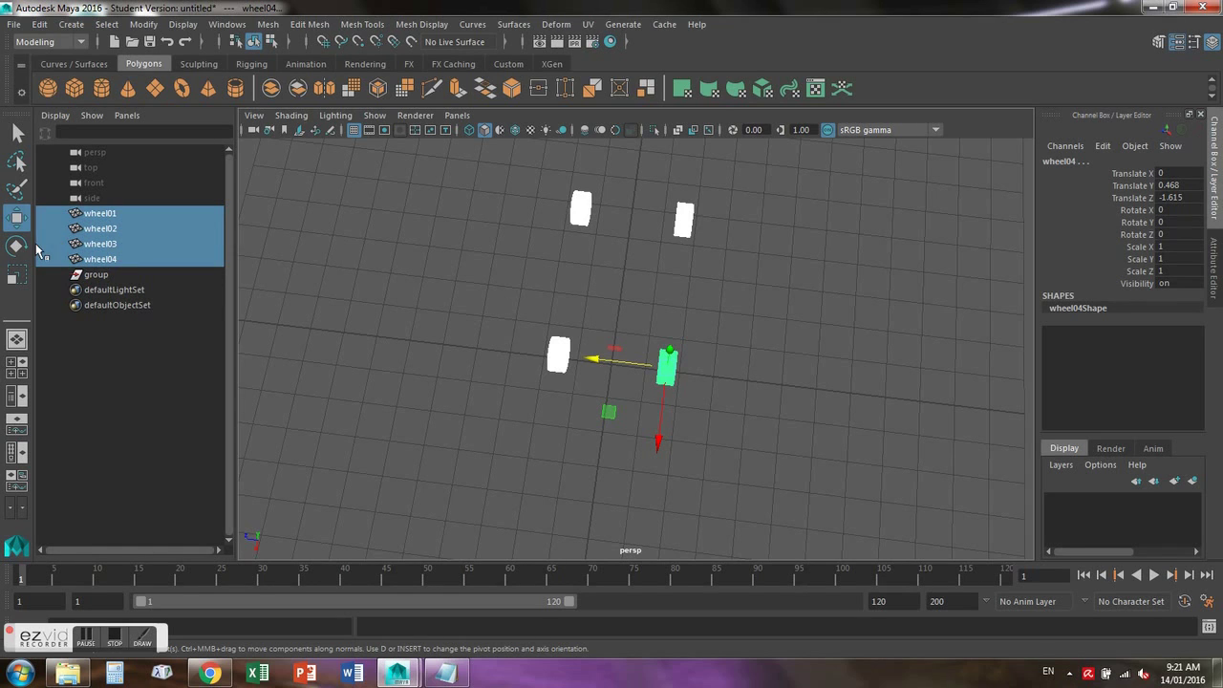
drag(659, 441, 665, 535)
click(726, 439)
alt+drag(726, 440, 495, 260)
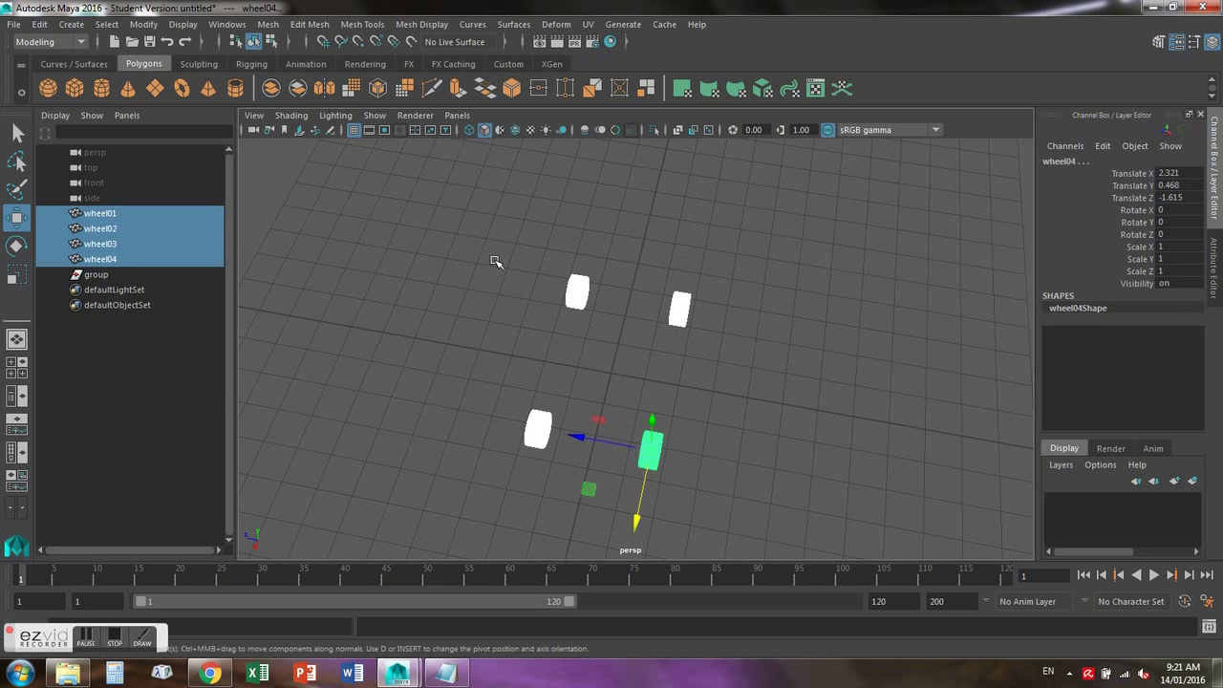
click(489, 261)
Review the four-wheel arrangement and the transform values of wheel04
click(655, 453)
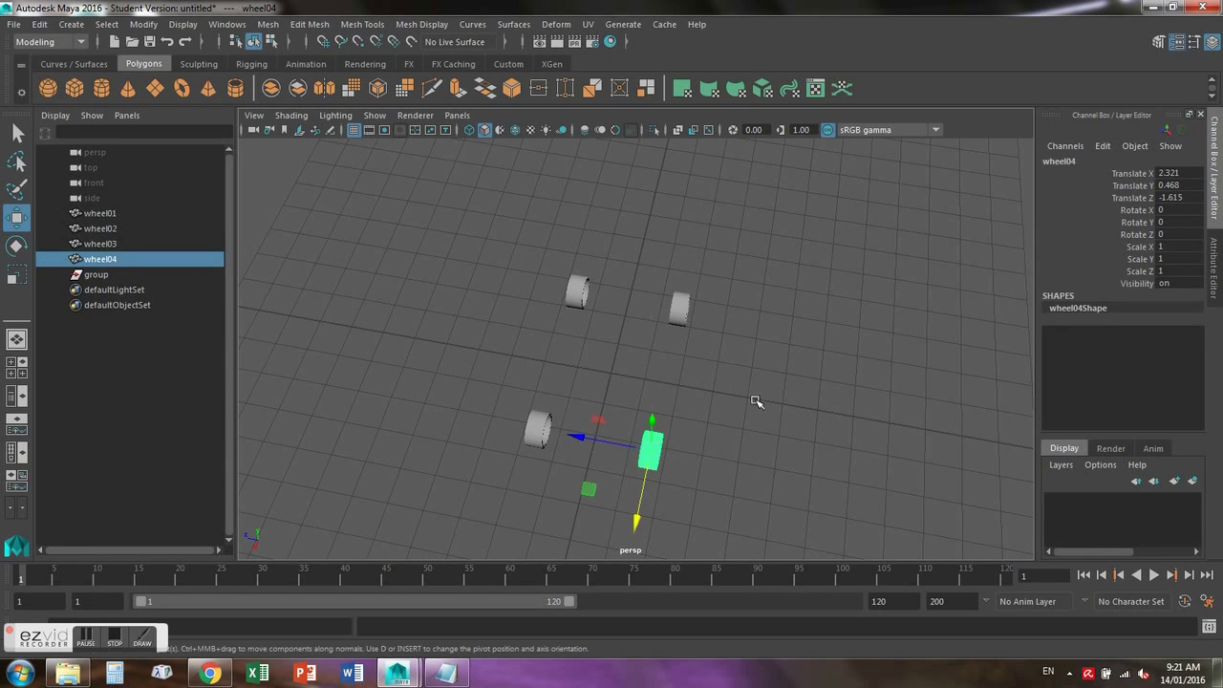
alt+drag(754, 404, 673, 362)
scroll(595, 388, up, 2)
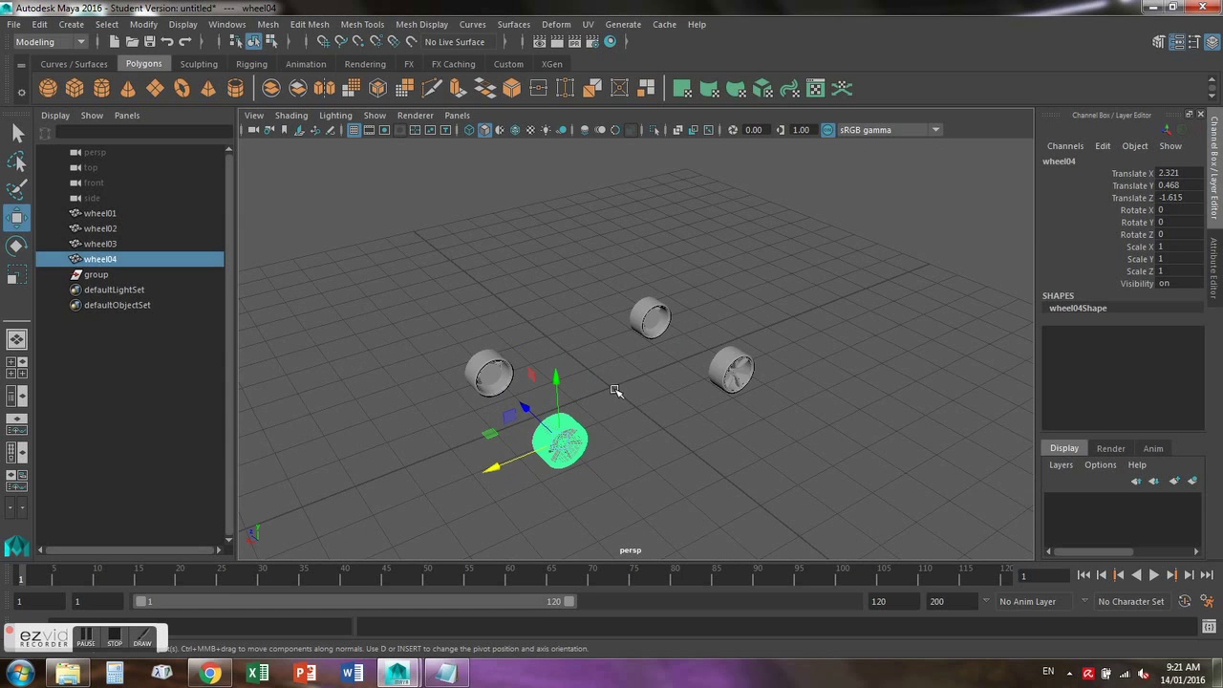
click(728, 427)
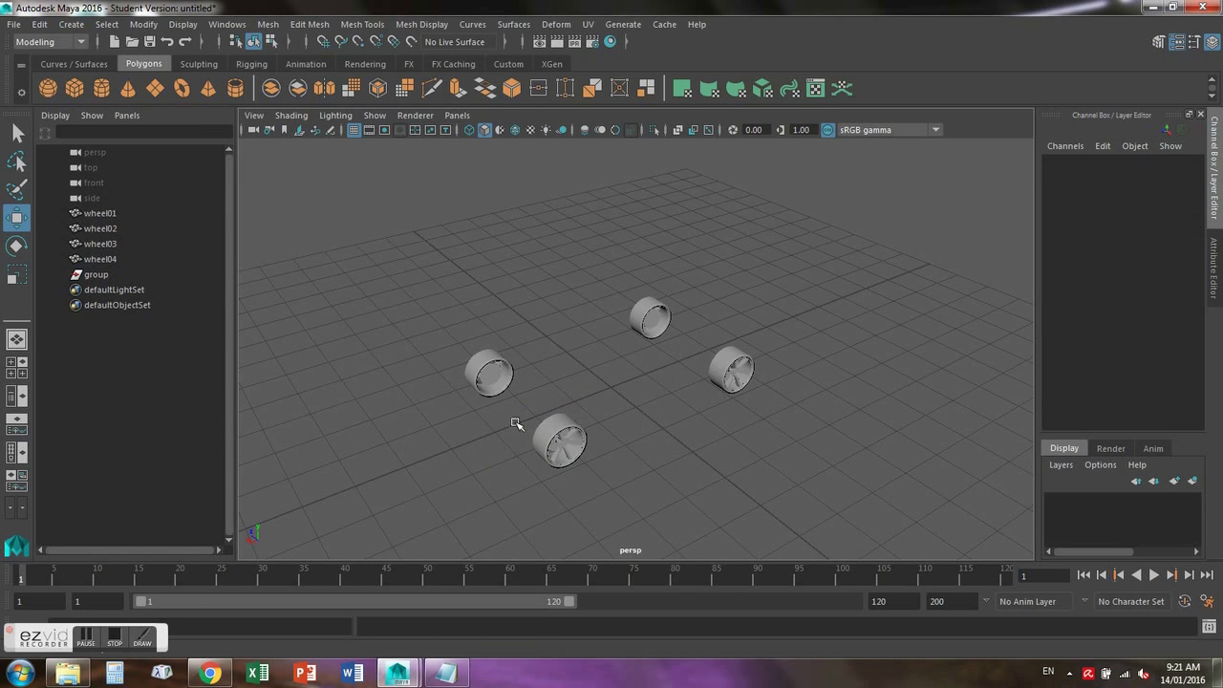
click(559, 441)
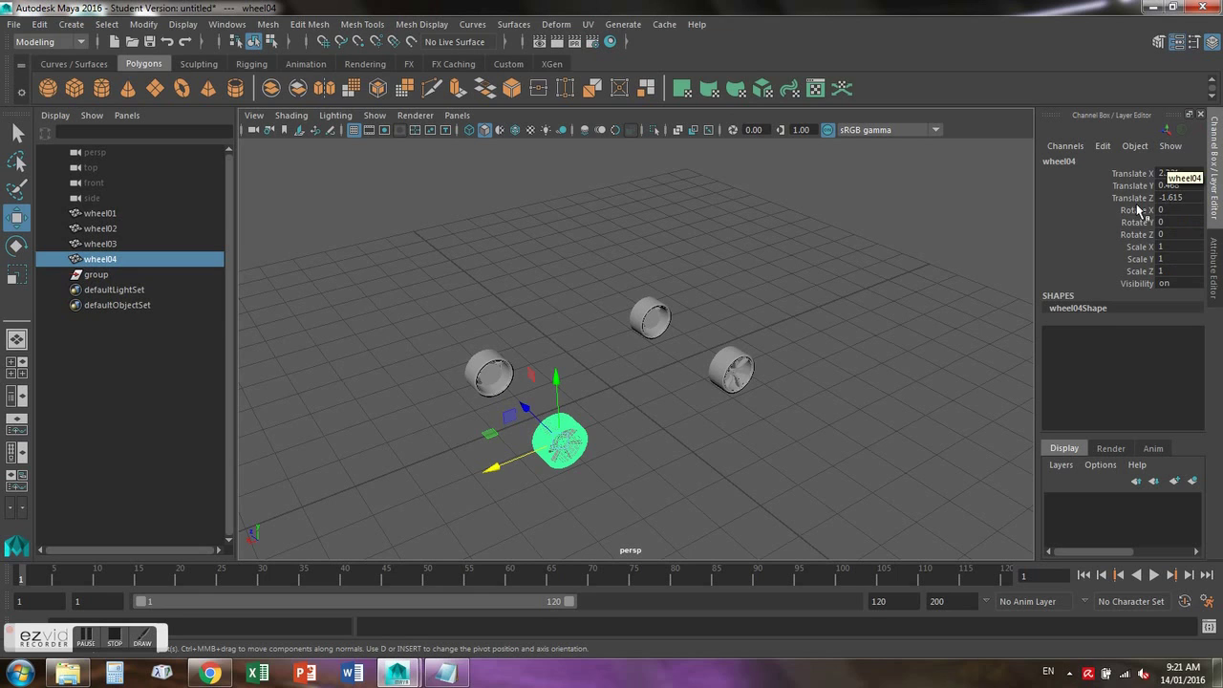
click(659, 444)
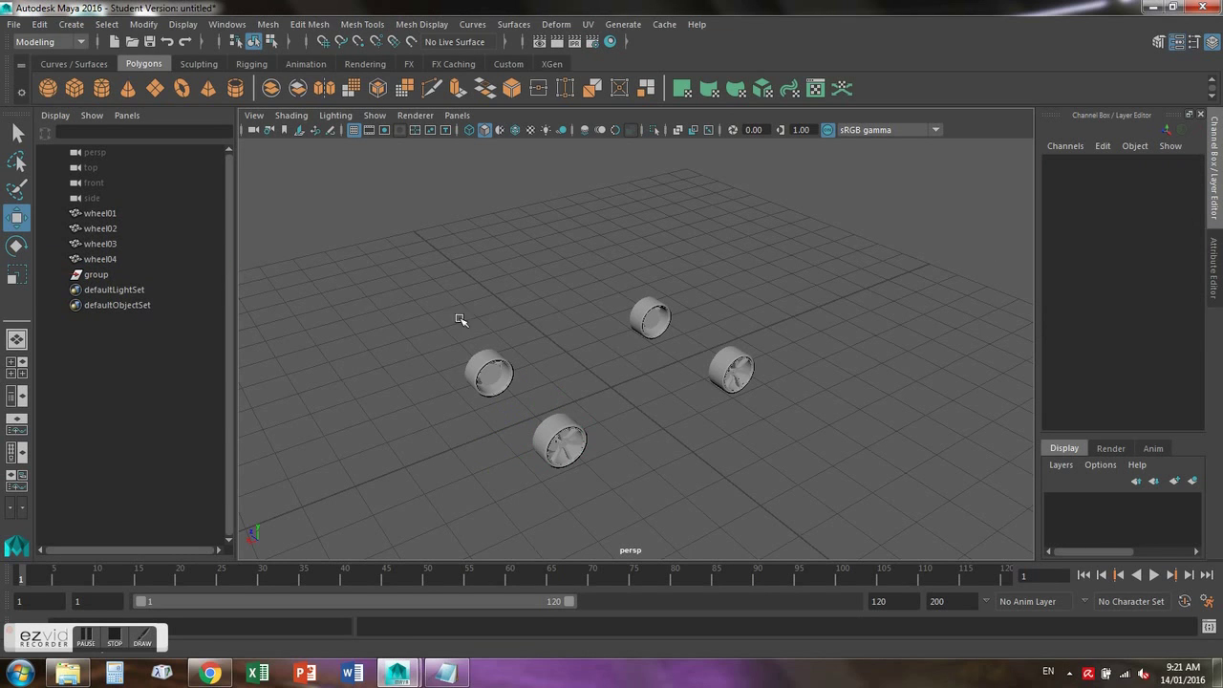
Center the pivot of wheel04 and freeze its transformations
drag(409, 268, 672, 391)
click(571, 441)
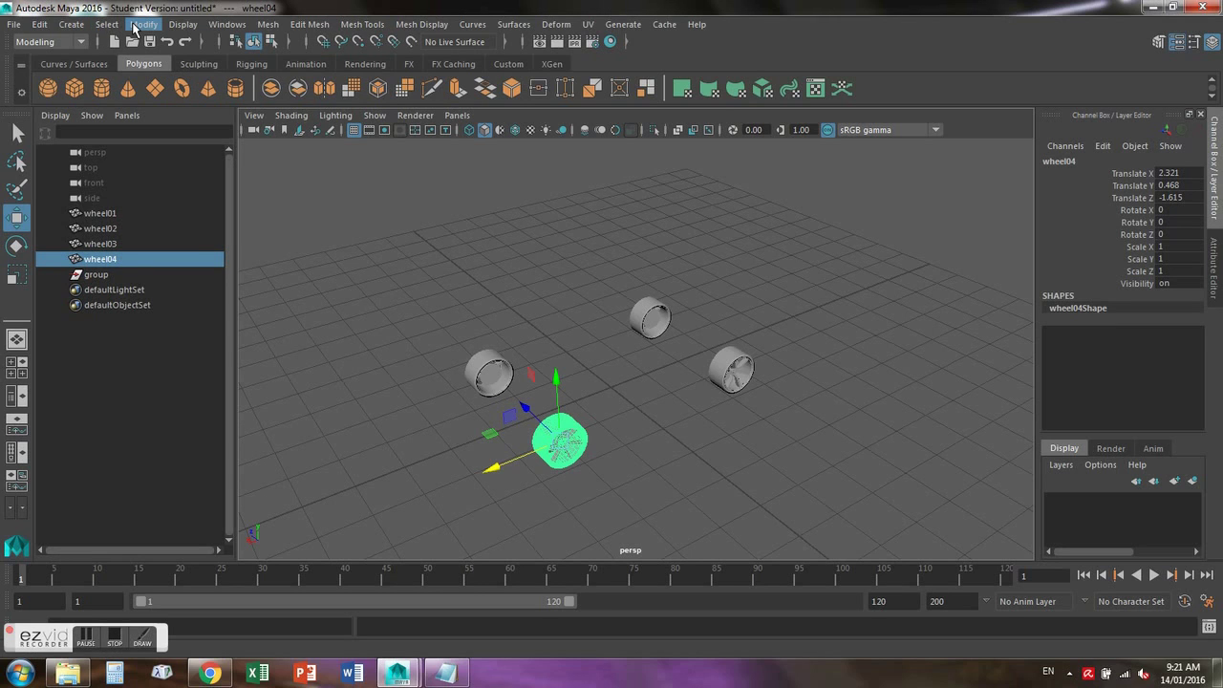
alt+drag(667, 456, 273, 205)
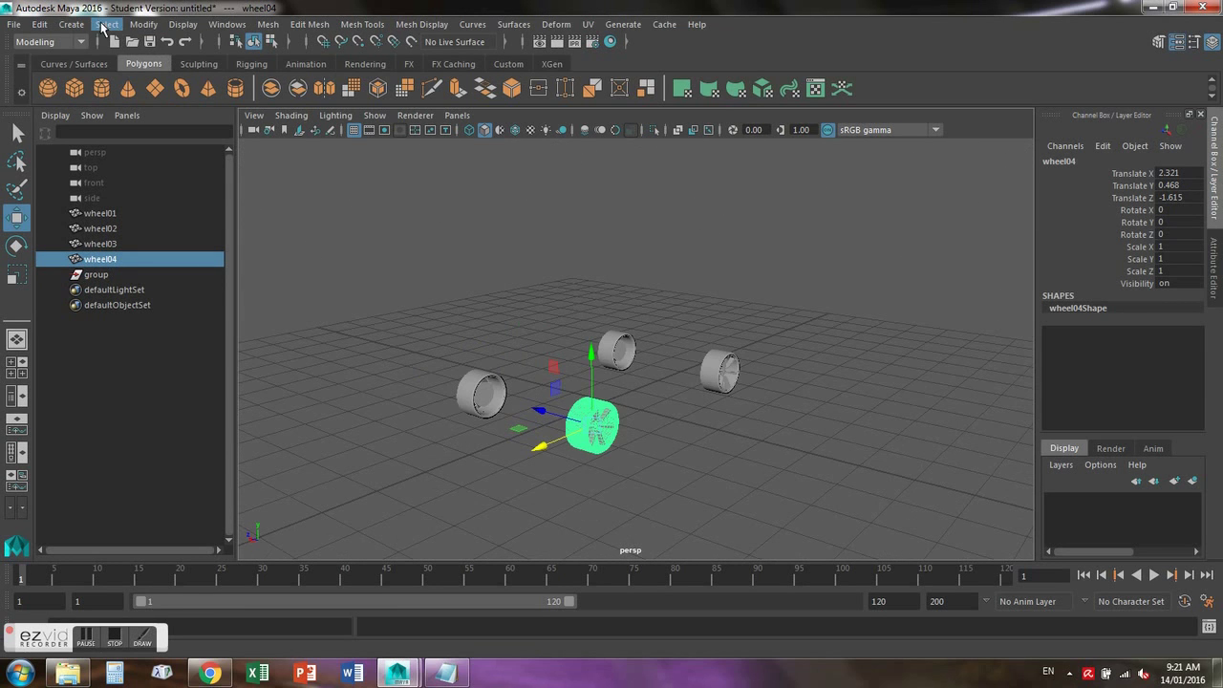
click(143, 24)
click(177, 121)
click(144, 24)
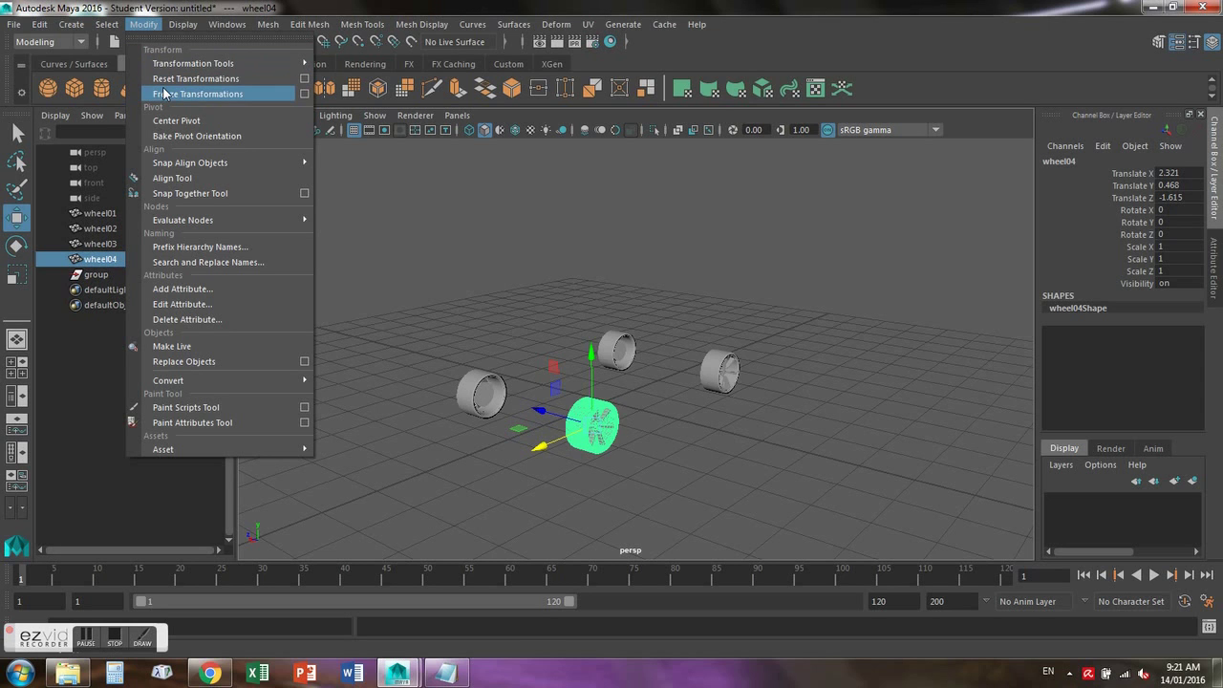
click(165, 92)
click(395, 349)
Center the pivot of wheel03 and freeze its transformations
click(502, 386)
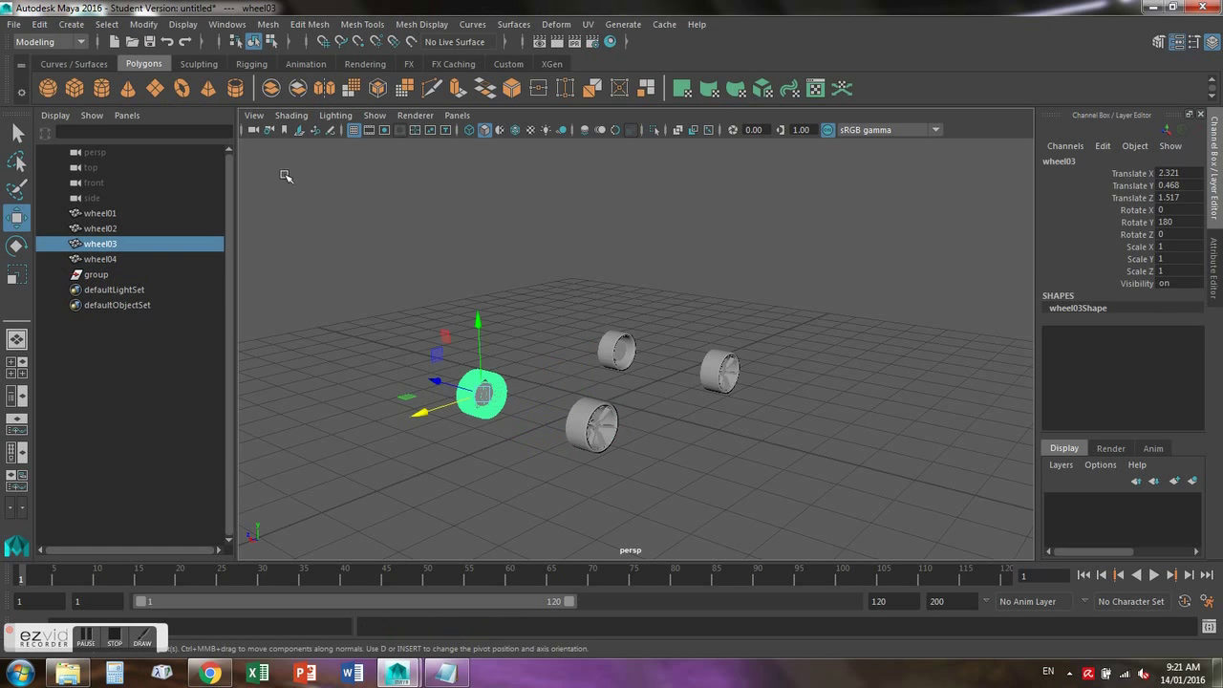
click(144, 24)
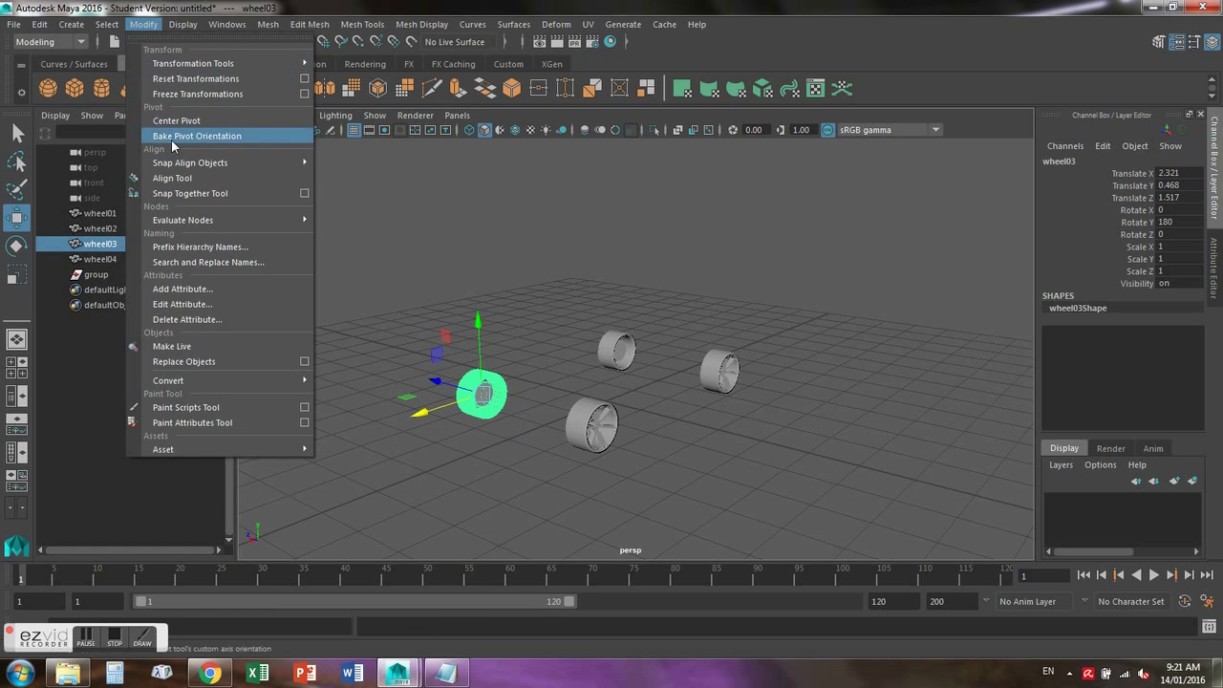
click(172, 121)
click(141, 25)
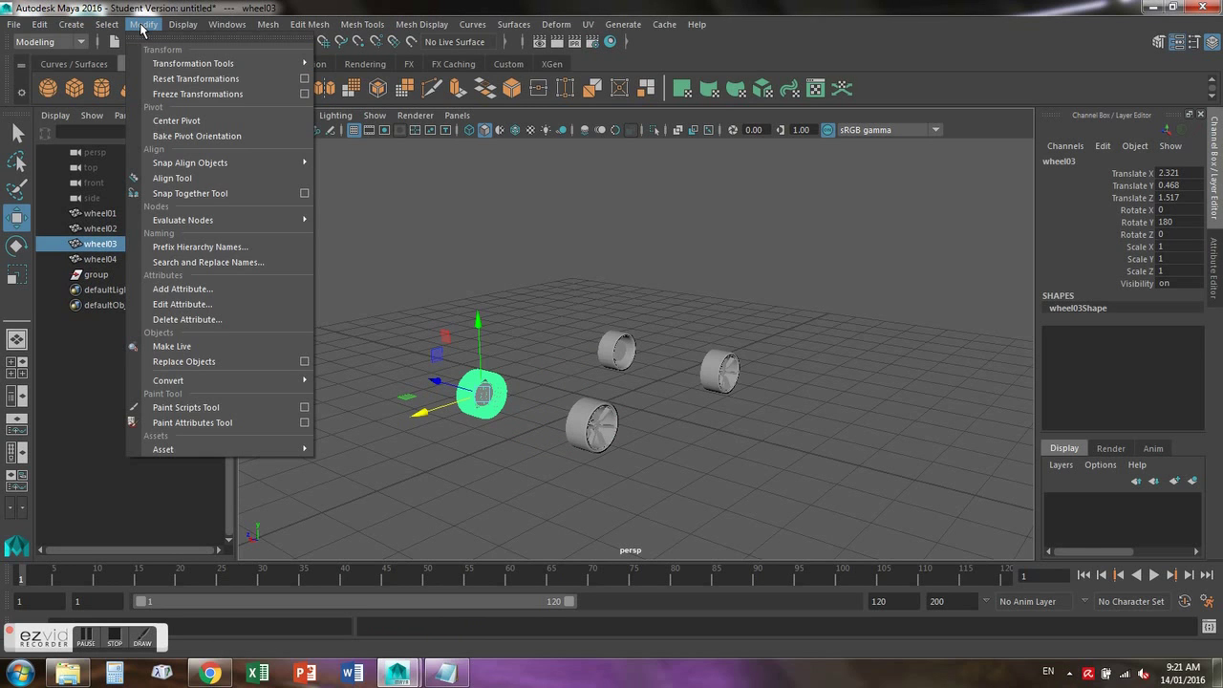
click(196, 93)
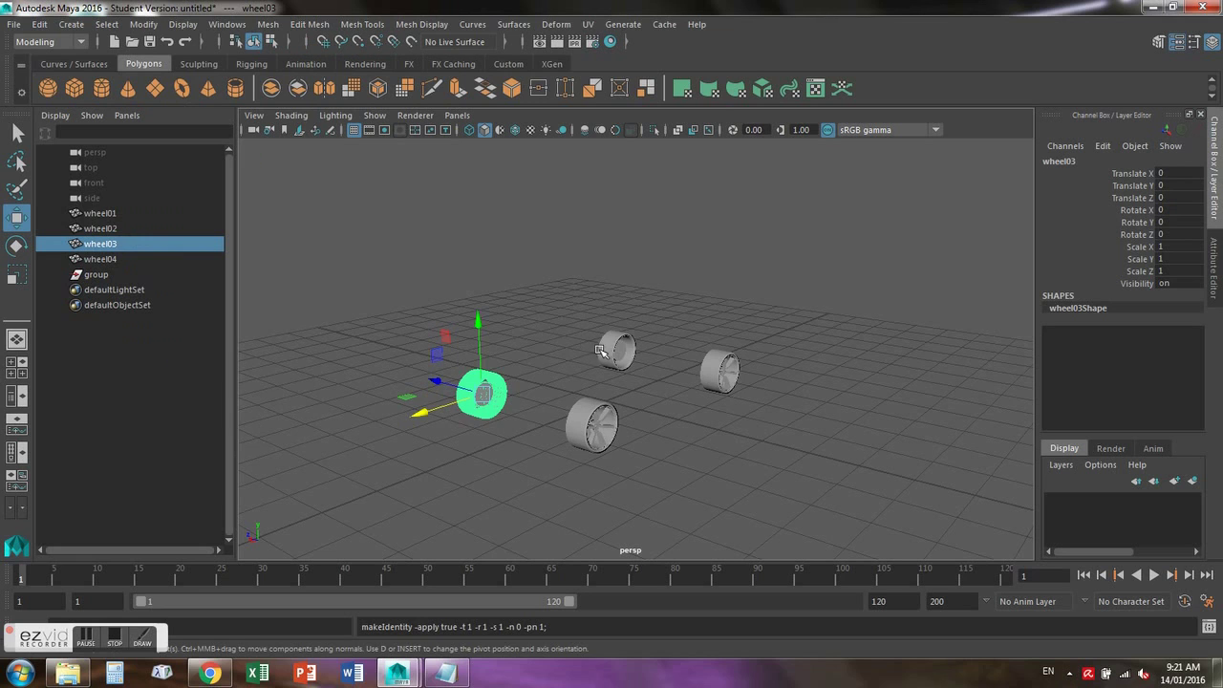
Freeze the transformations of wheel02
click(619, 351)
click(144, 24)
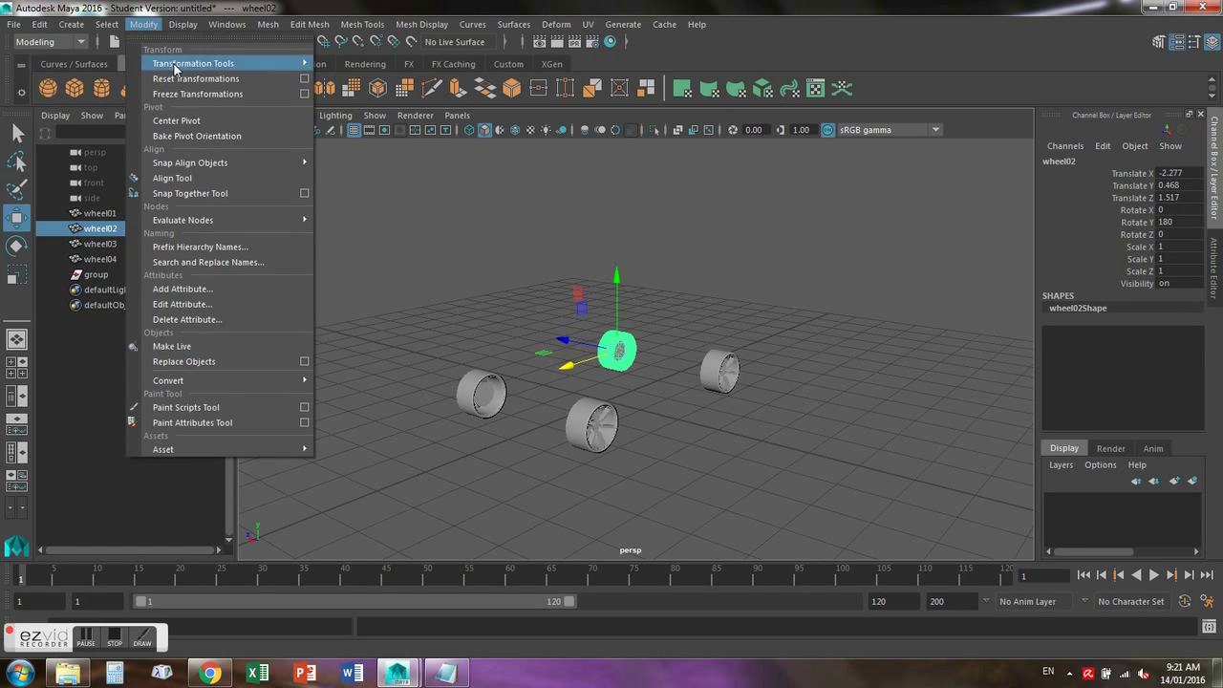
click(196, 94)
Center the pivot of wheel01, freeze its transformations and clear the selection
click(724, 379)
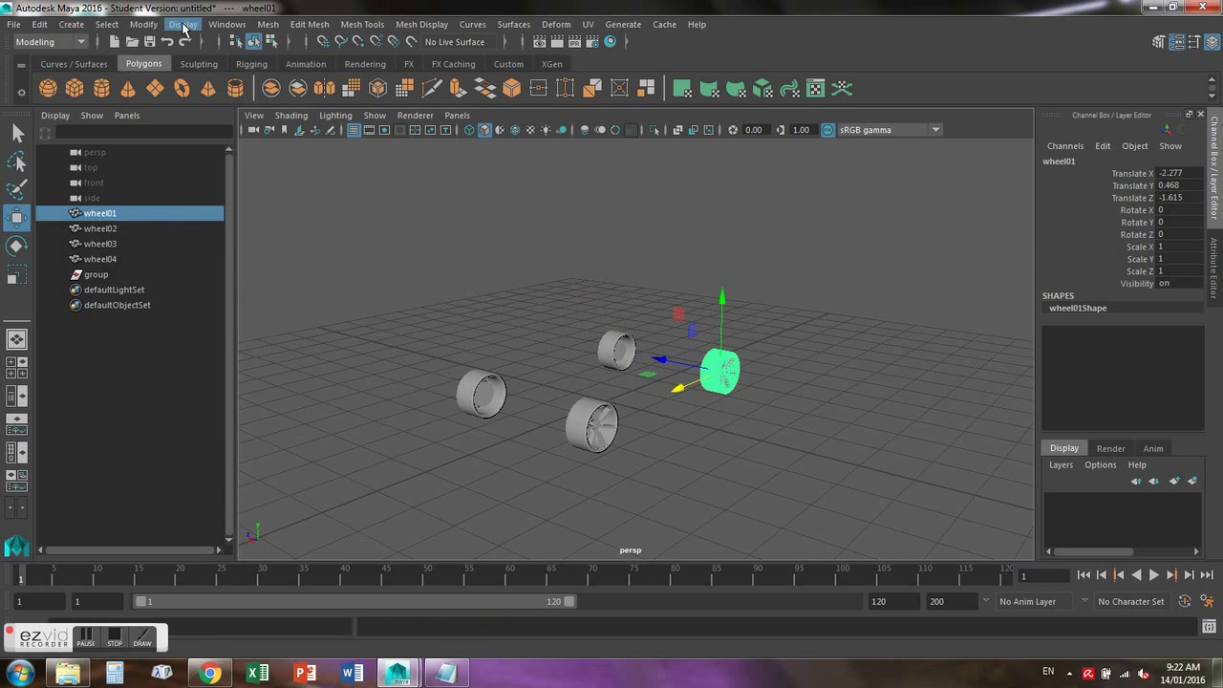
click(143, 24)
click(175, 117)
click(143, 24)
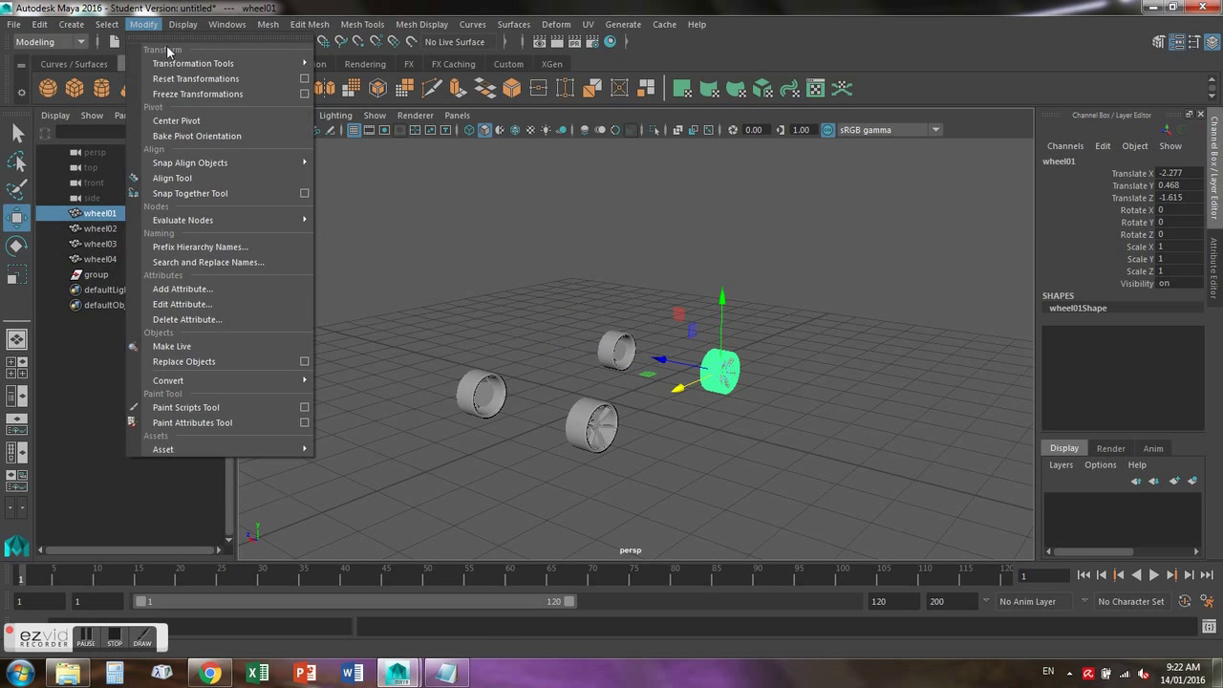
click(191, 92)
click(547, 229)
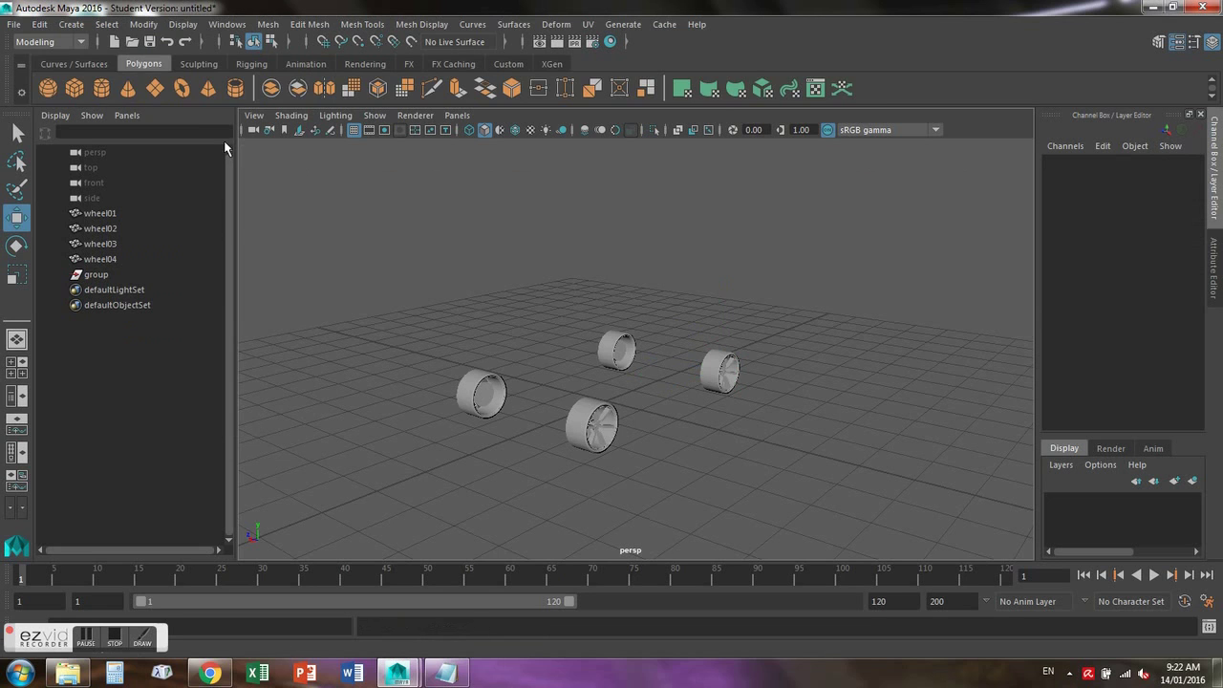
Create a NURBS circle at the origin and scale it uniformly to about 3.697 around the four wheels
click(67, 64)
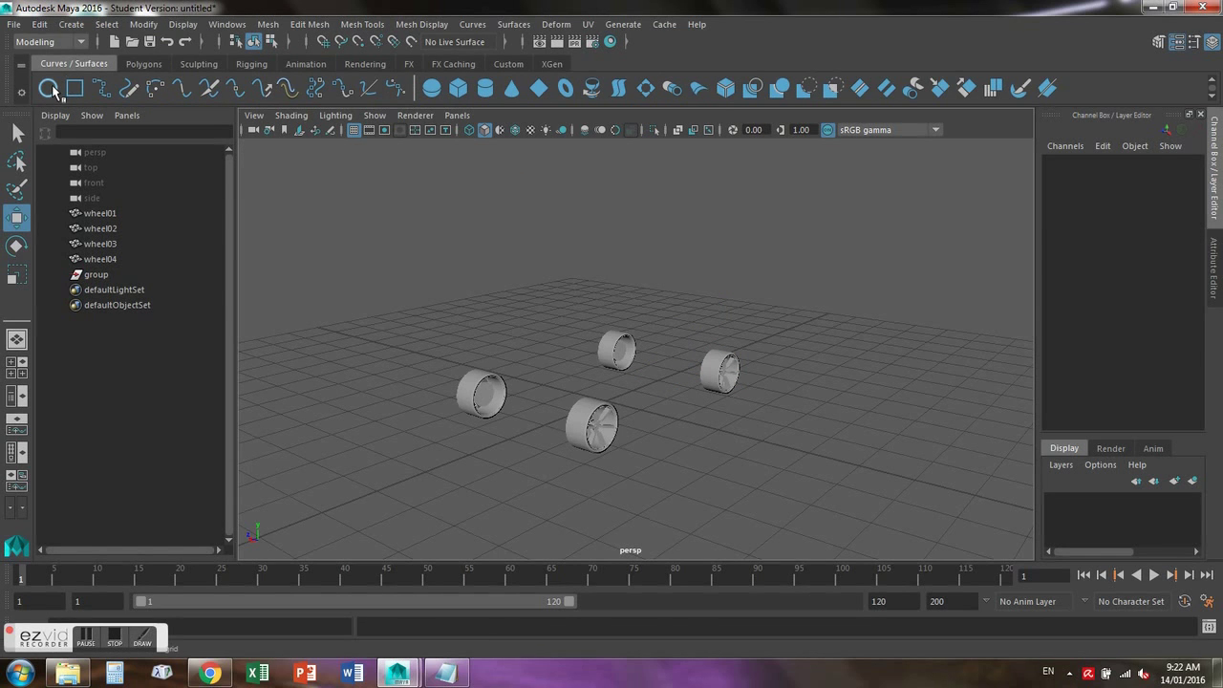
click(48, 88)
alt+drag(404, 238, 151, 242)
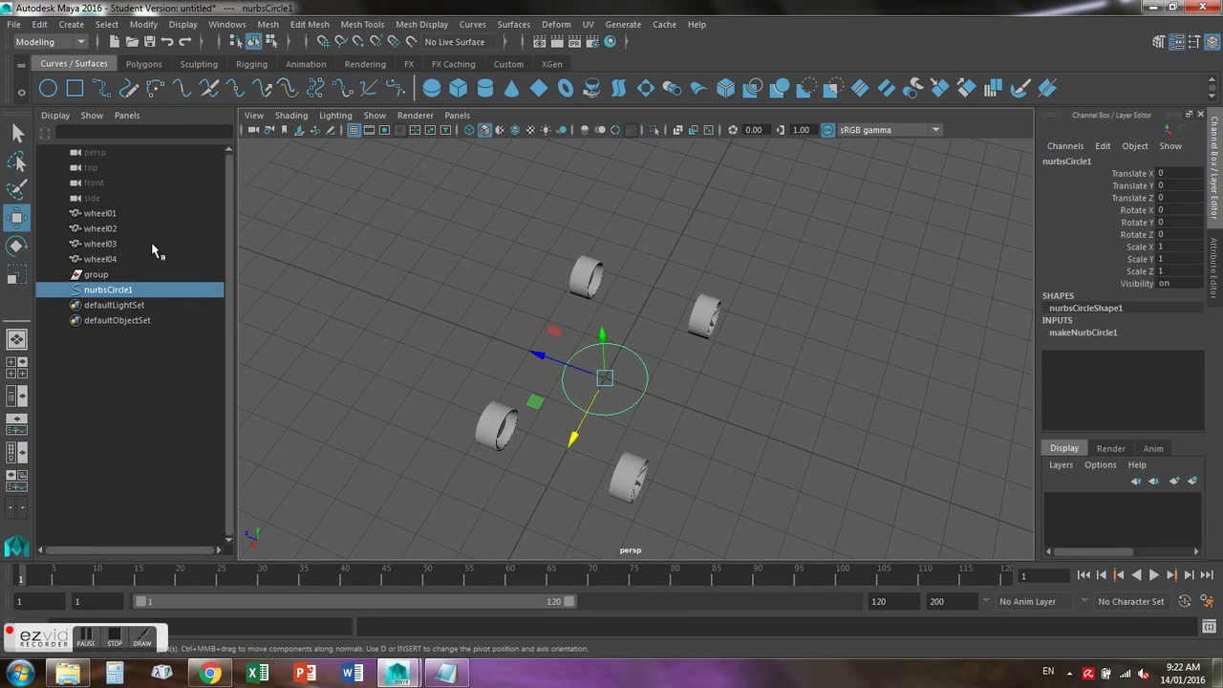
click(14, 276)
drag(605, 378, 792, 314)
click(832, 397)
alt+drag(834, 463, 798, 466)
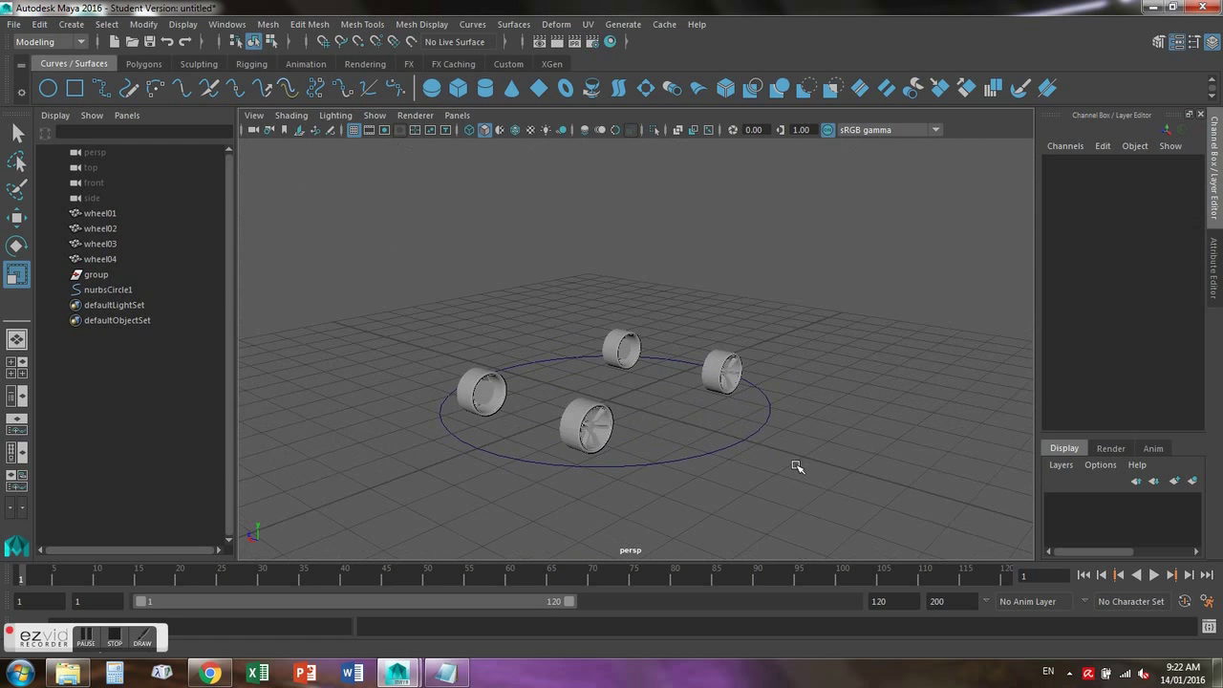
Rename the NURBS circle as control
click(745, 444)
double_click(143, 291)
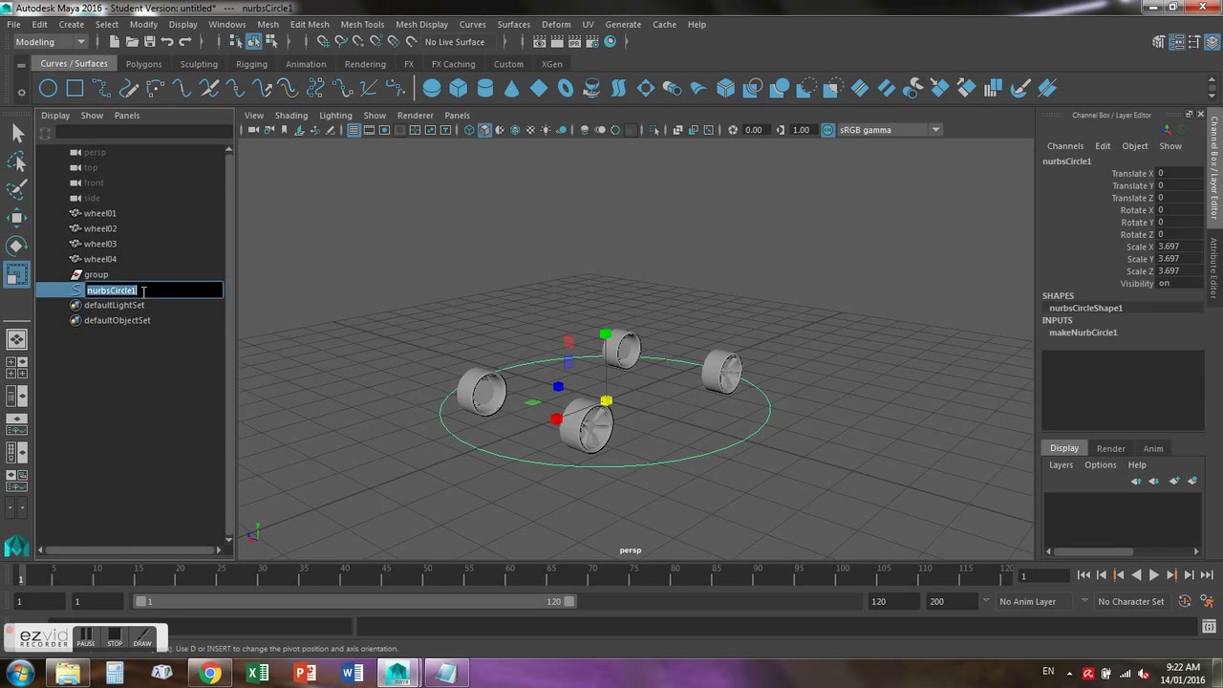
text(con)
key(Return)
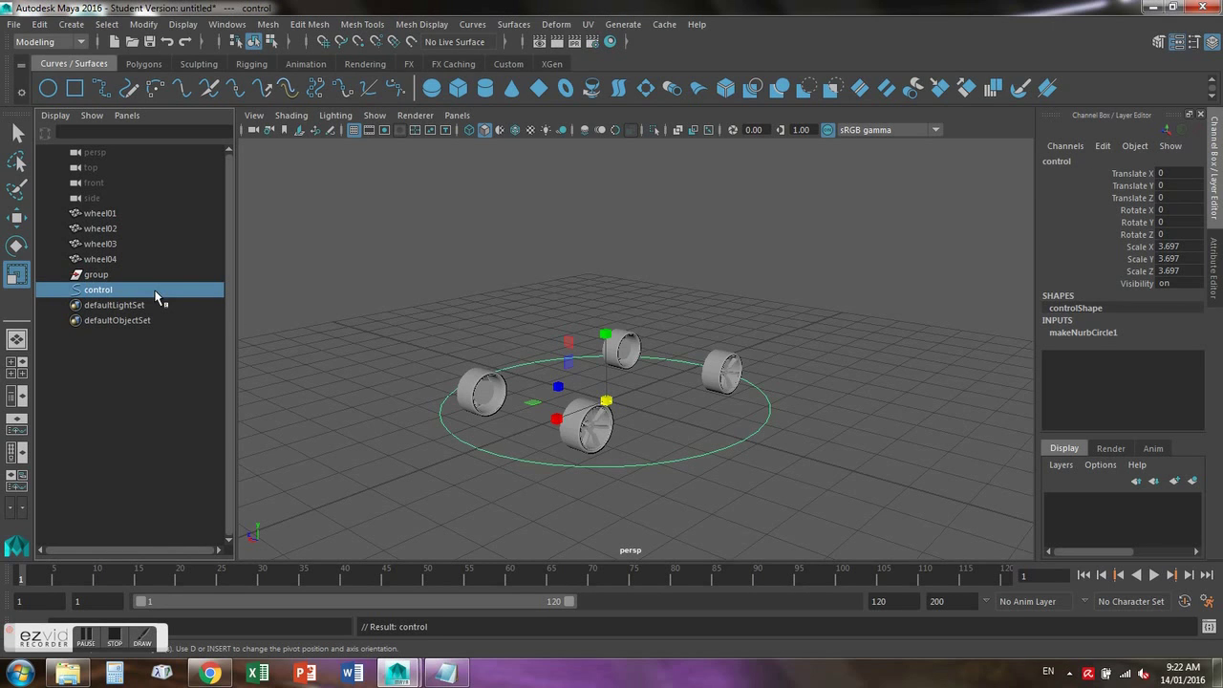
Delete the leftover group node from the scene
click(422, 387)
click(86, 276)
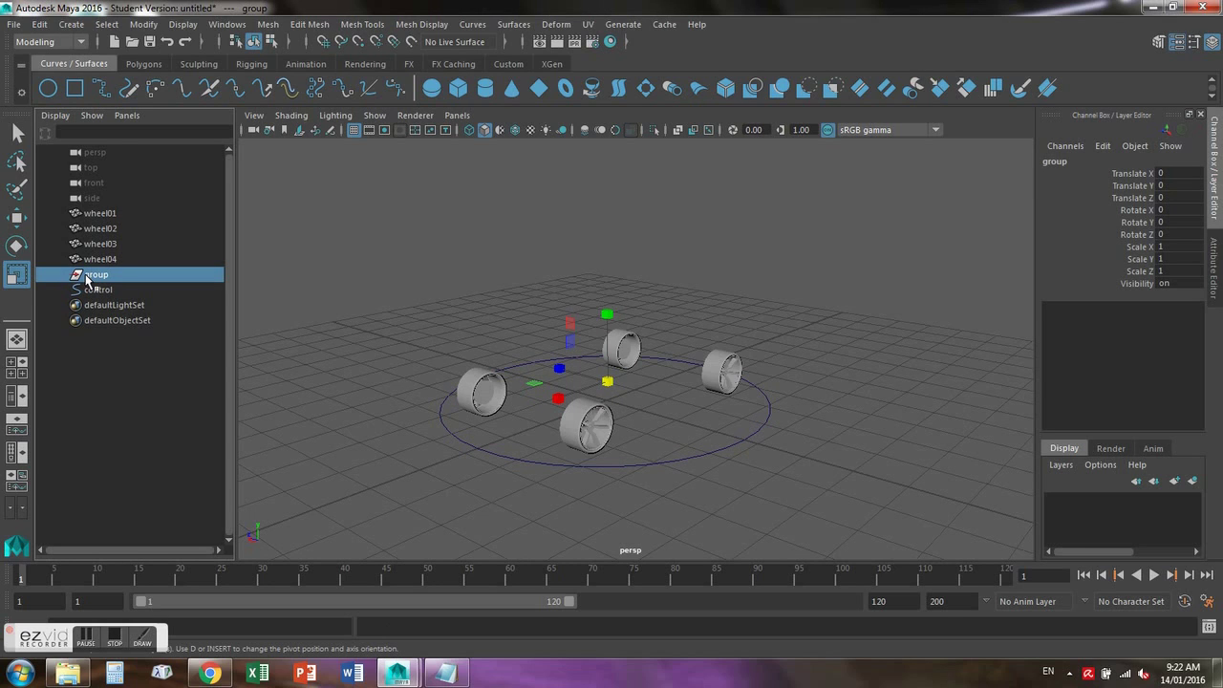
key(Delete)
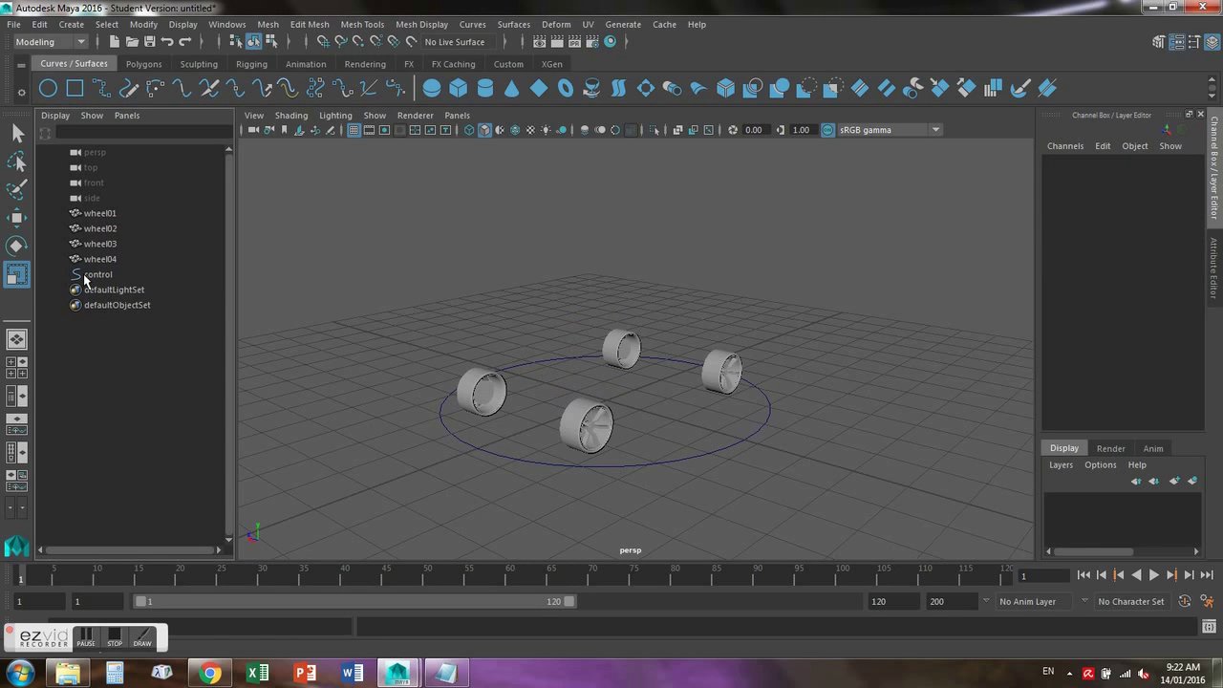
Open the Expression Editor, reposition its window and minimize it
click(221, 25)
mouse_move(252, 67)
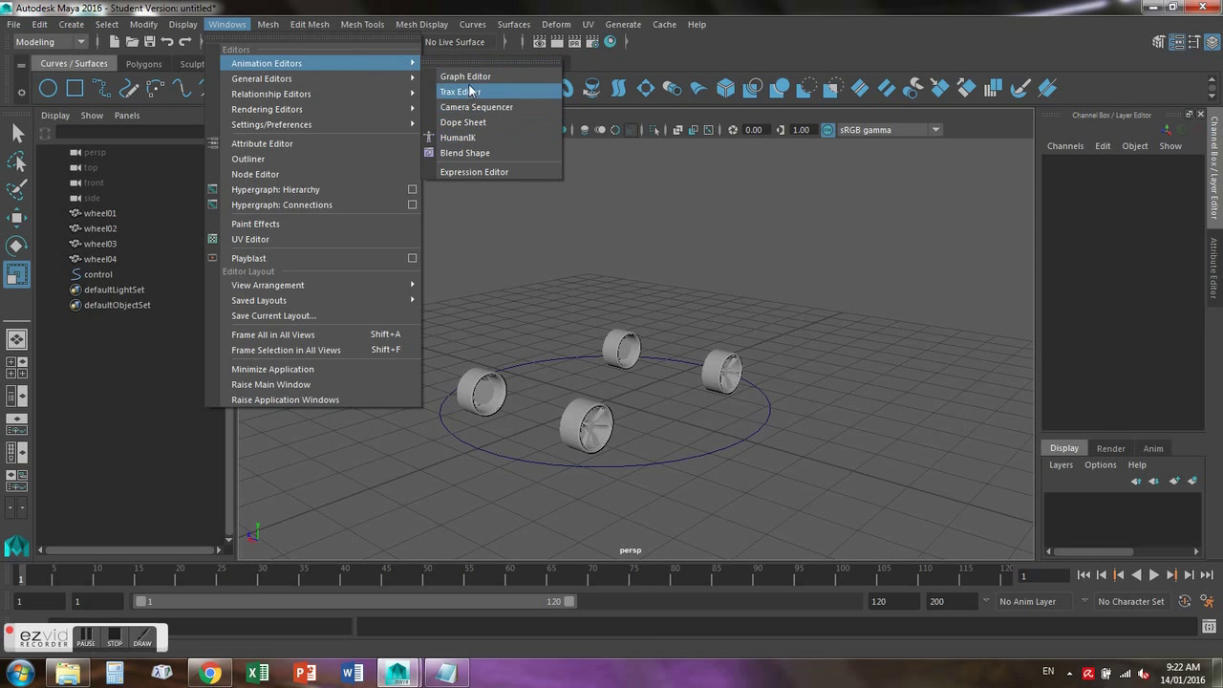
click(478, 171)
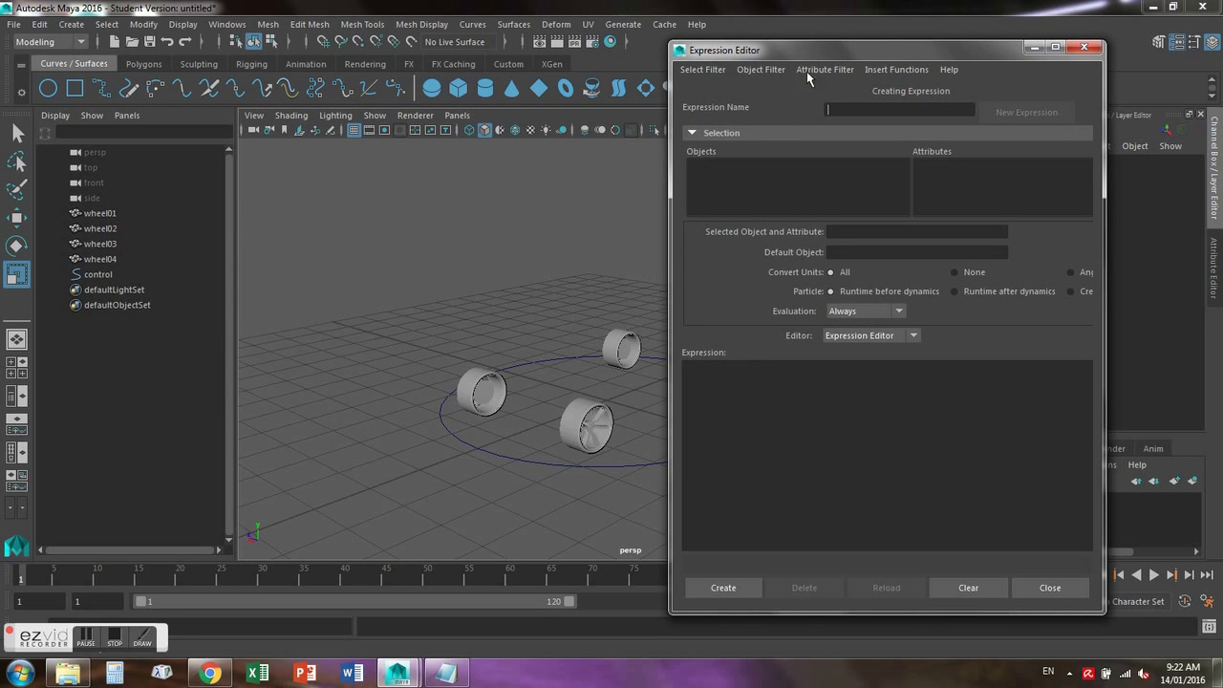
click(563, 332)
alt+drag(464, 349, 459, 401)
drag(803, 49, 849, 35)
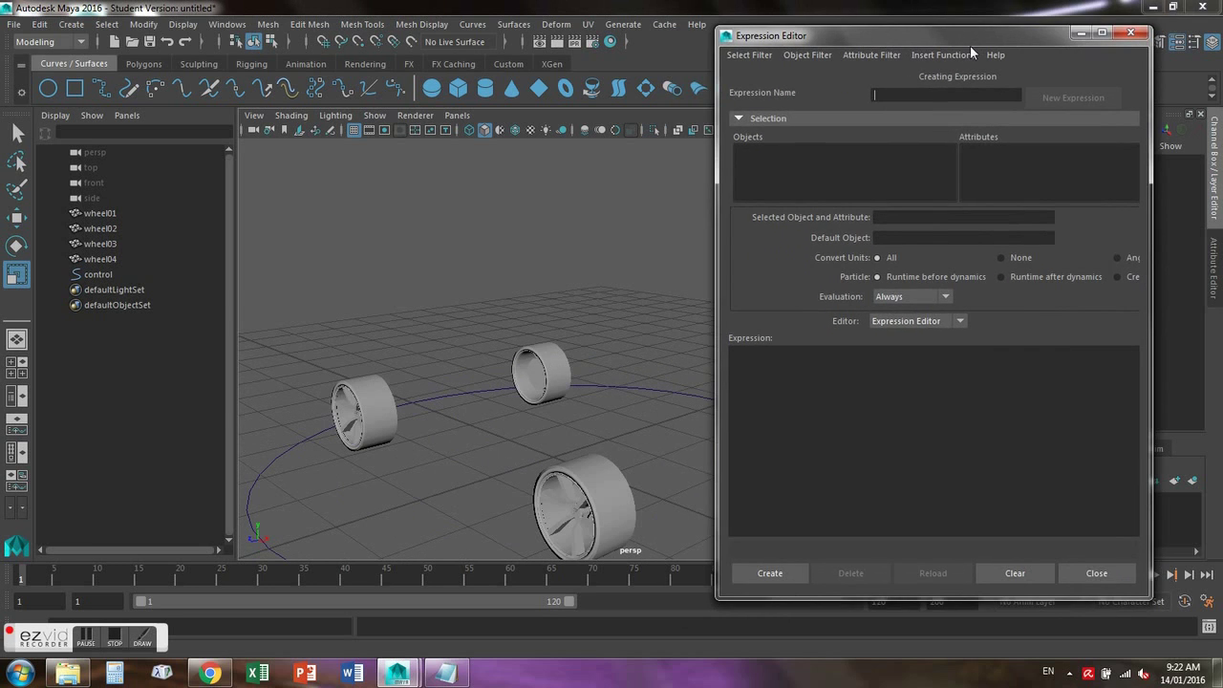
click(1082, 34)
Test-rotate wheel04 by about -11.109 degrees around Z and undo the rotation
click(783, 425)
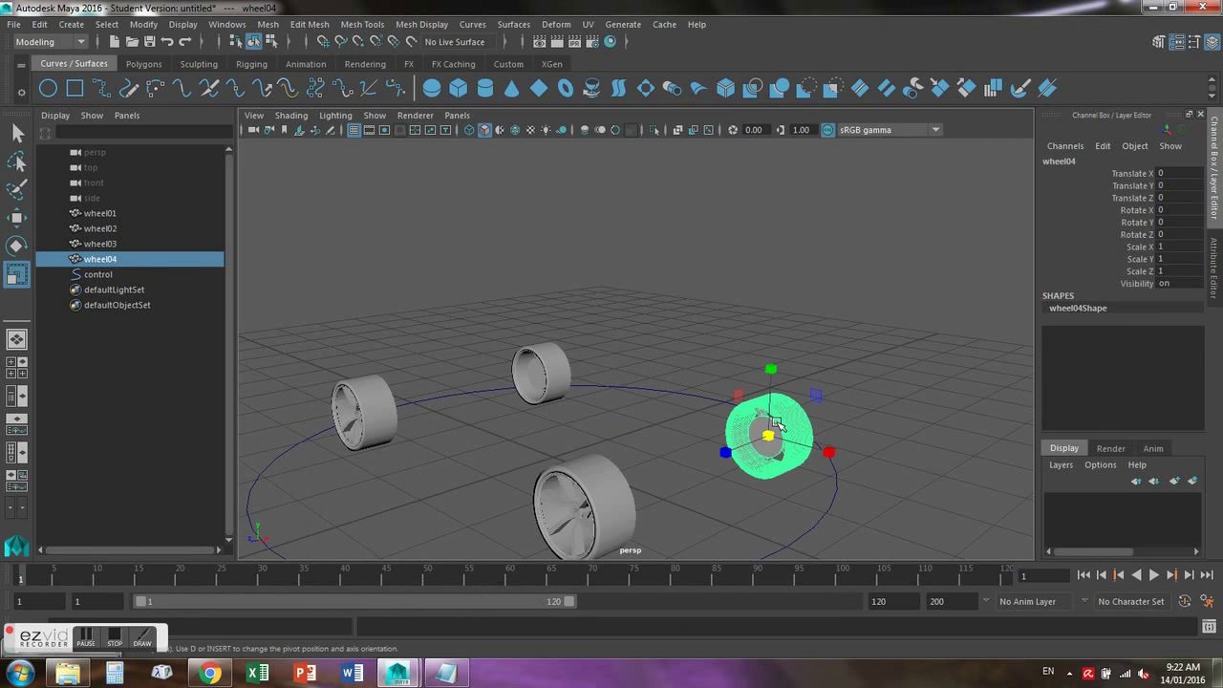
click(16, 246)
drag(799, 388, 857, 414)
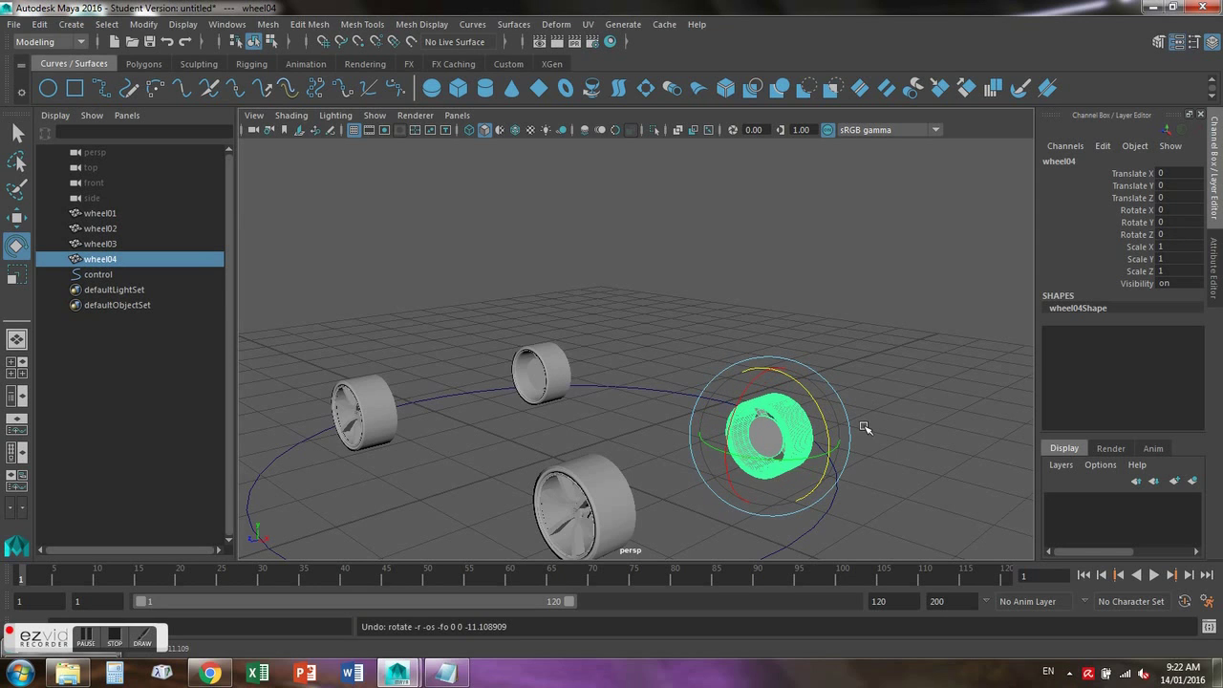
Test-move the control circle by about -0.389 units along X and undo the move
click(813, 527)
click(17, 217)
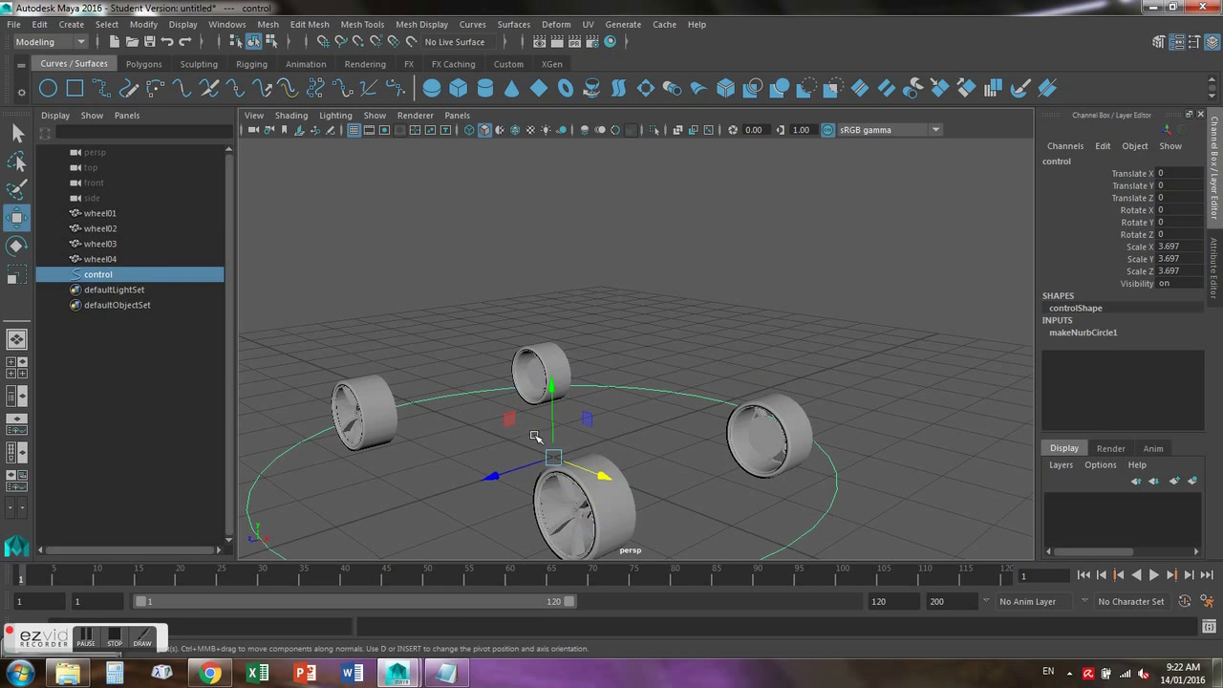
drag(594, 475, 578, 465)
key(ctrl+z)
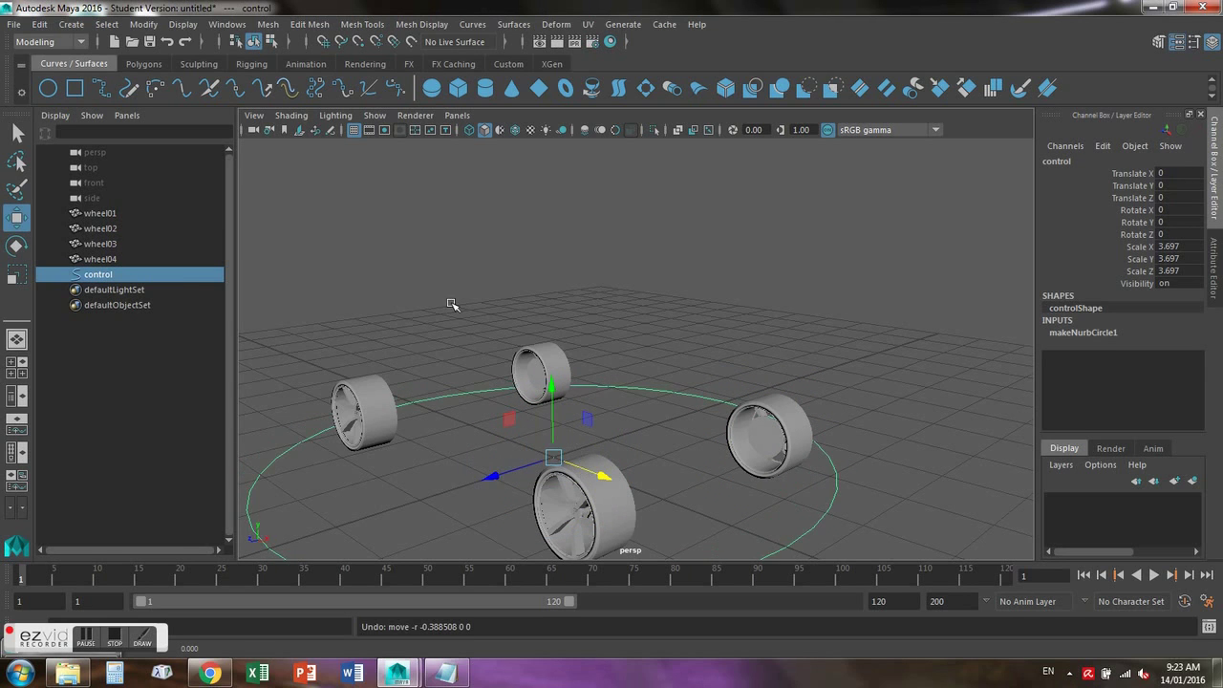
Bring back the Expression Editor with the control circle selected
right_click(3, 654)
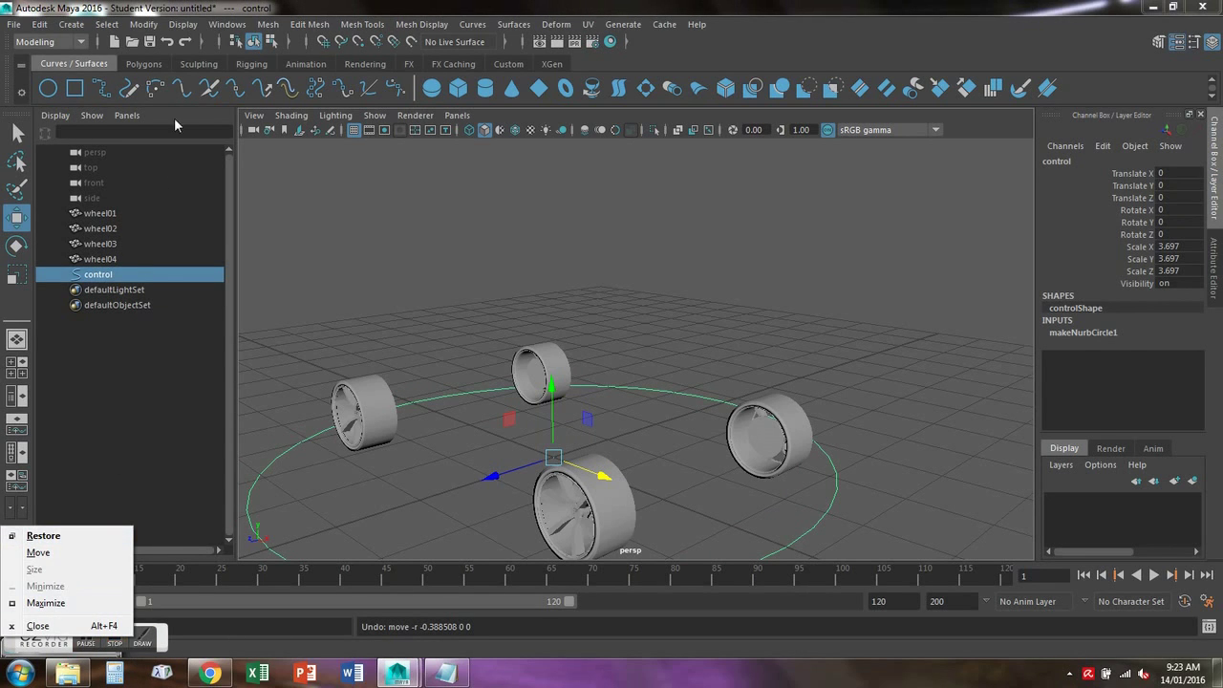
click(270, 7)
click(227, 24)
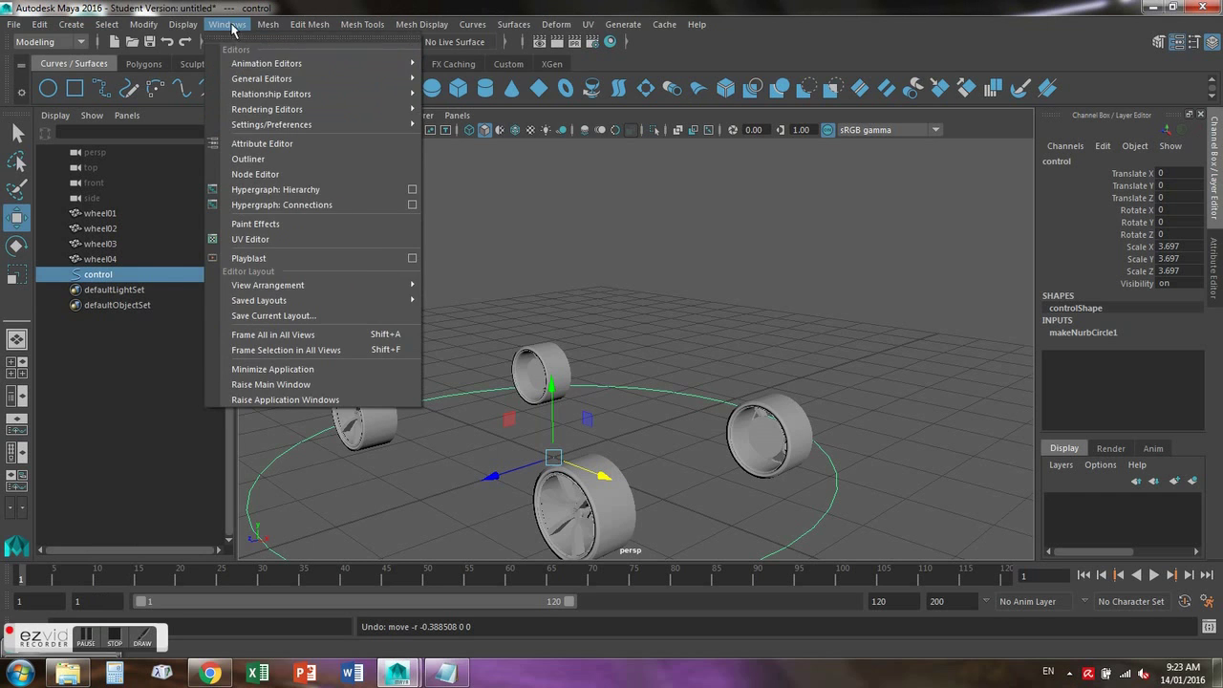
mouse_move(250, 61)
click(449, 172)
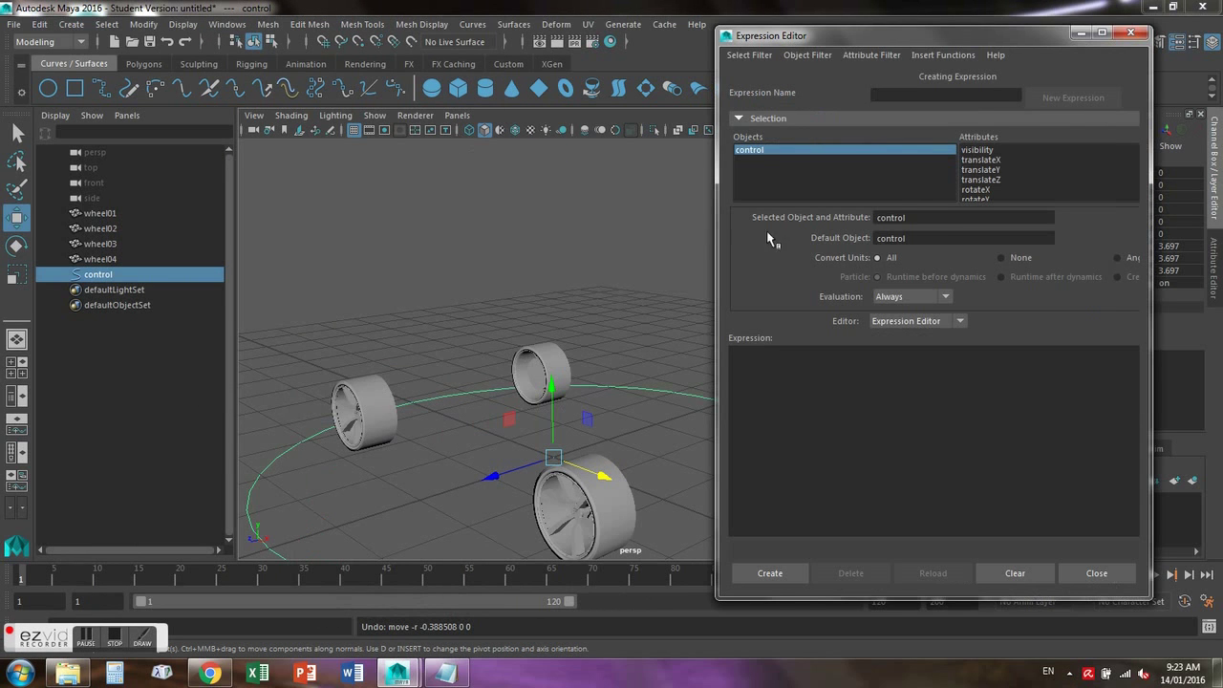
Pick wheel03's rotateZ attribute and copy wheel03.rotateZ into the expression text
click(579, 504)
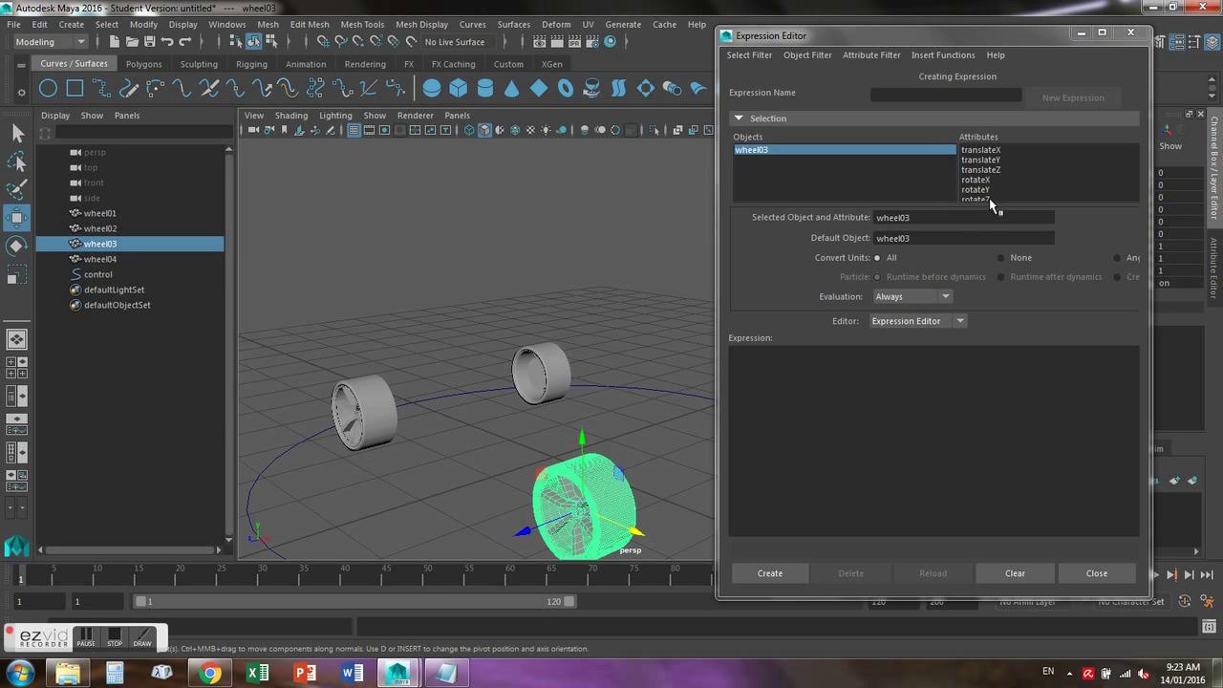
click(986, 195)
scroll(986, 190, down, 1)
click(953, 218)
key(ctrl+c)
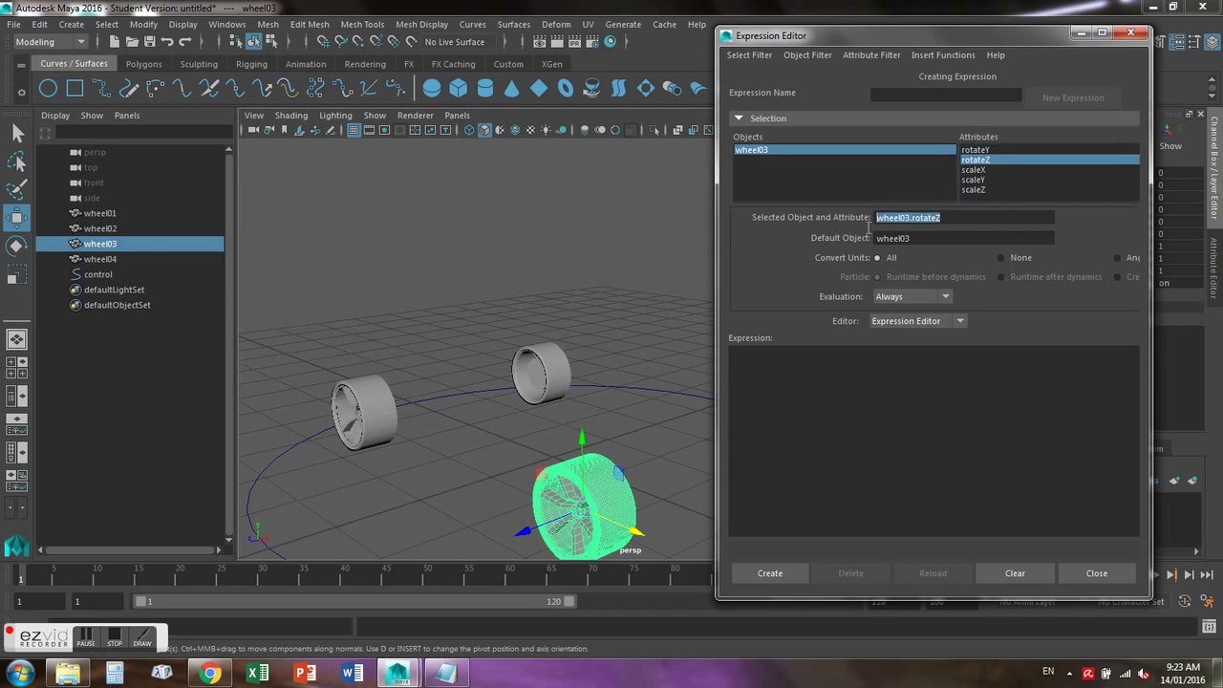
click(800, 372)
key(ctrl+v)
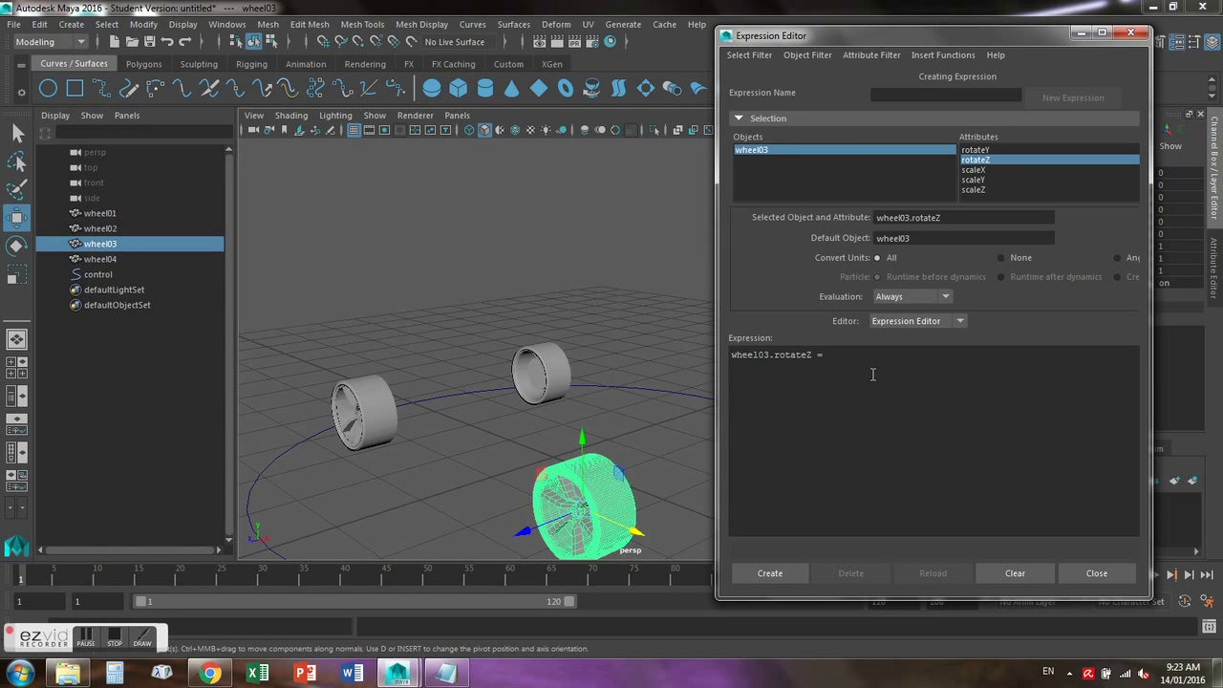
Complete the expression as wheel03.rotateZ = (control.translateX / (3.14))* 360 and create it
text(= (control.translateX / (3.14))* 3)
text(60)
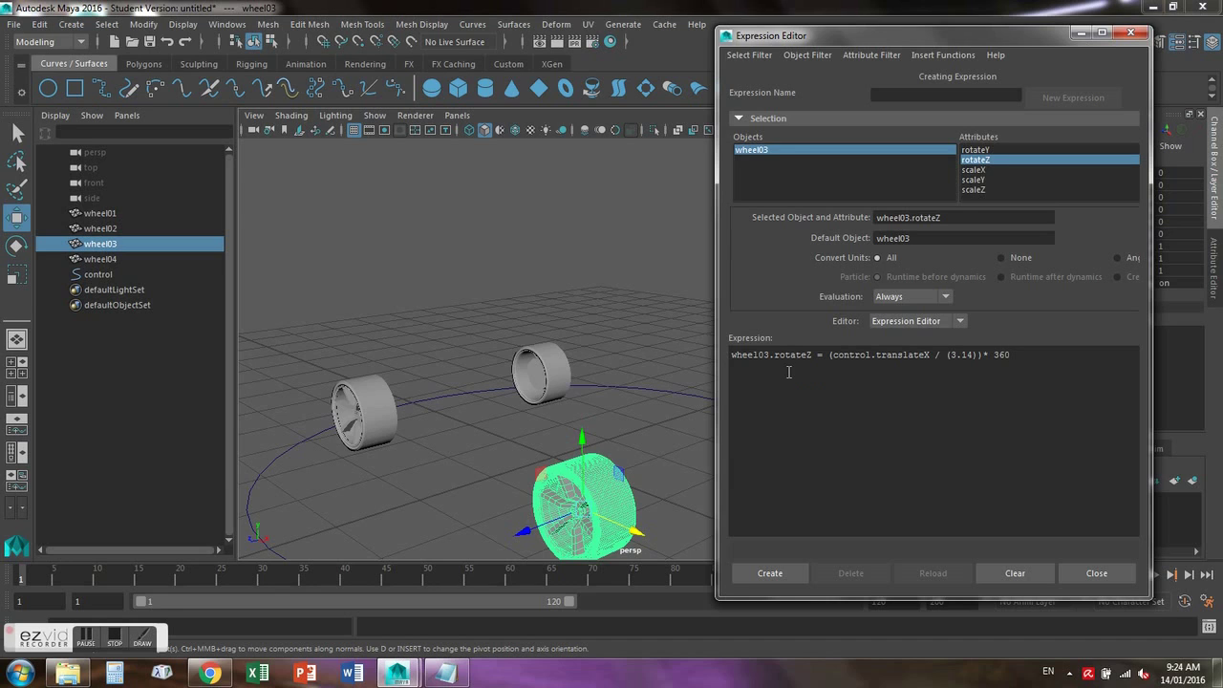
click(764, 570)
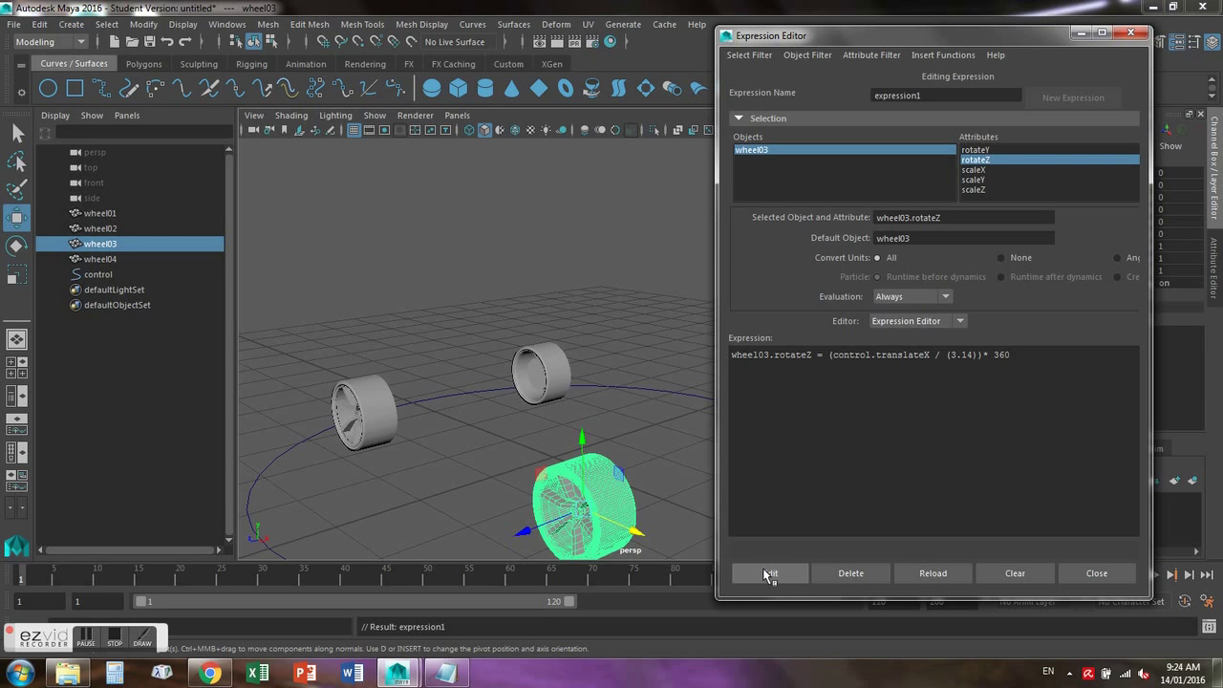
Test wheel03's expression by moving the control circle along X, and undo the move
click(465, 398)
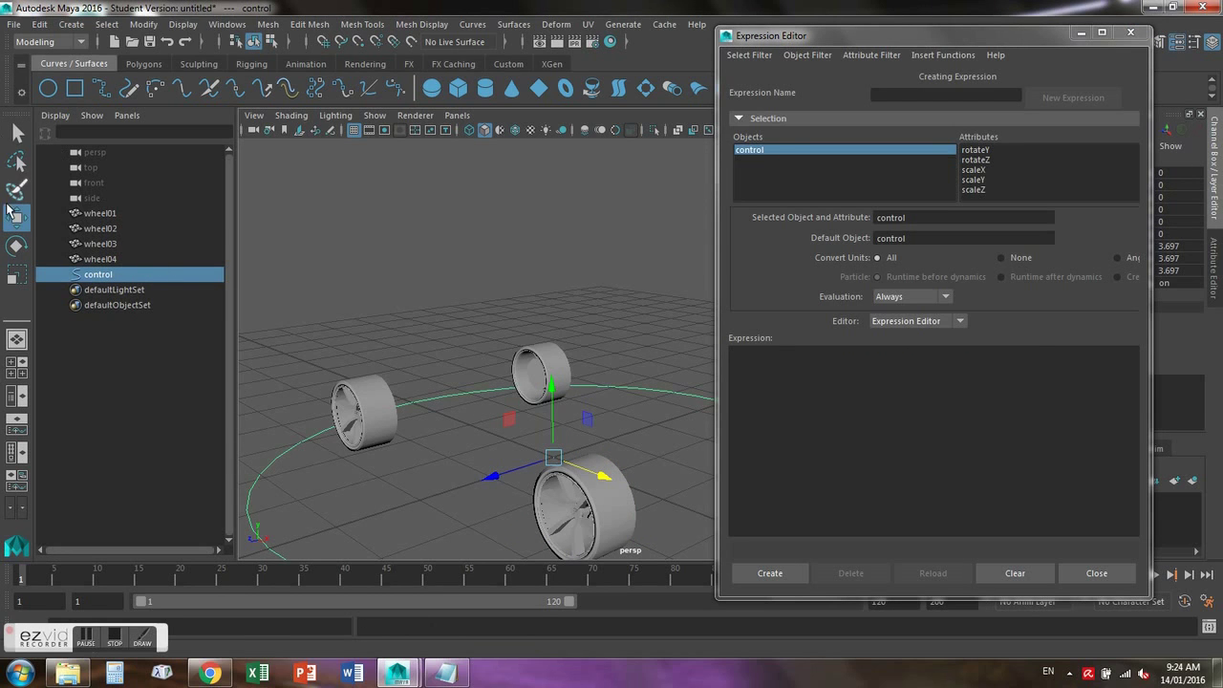
drag(608, 477, 493, 444)
key(ctrl+z)
click(603, 517)
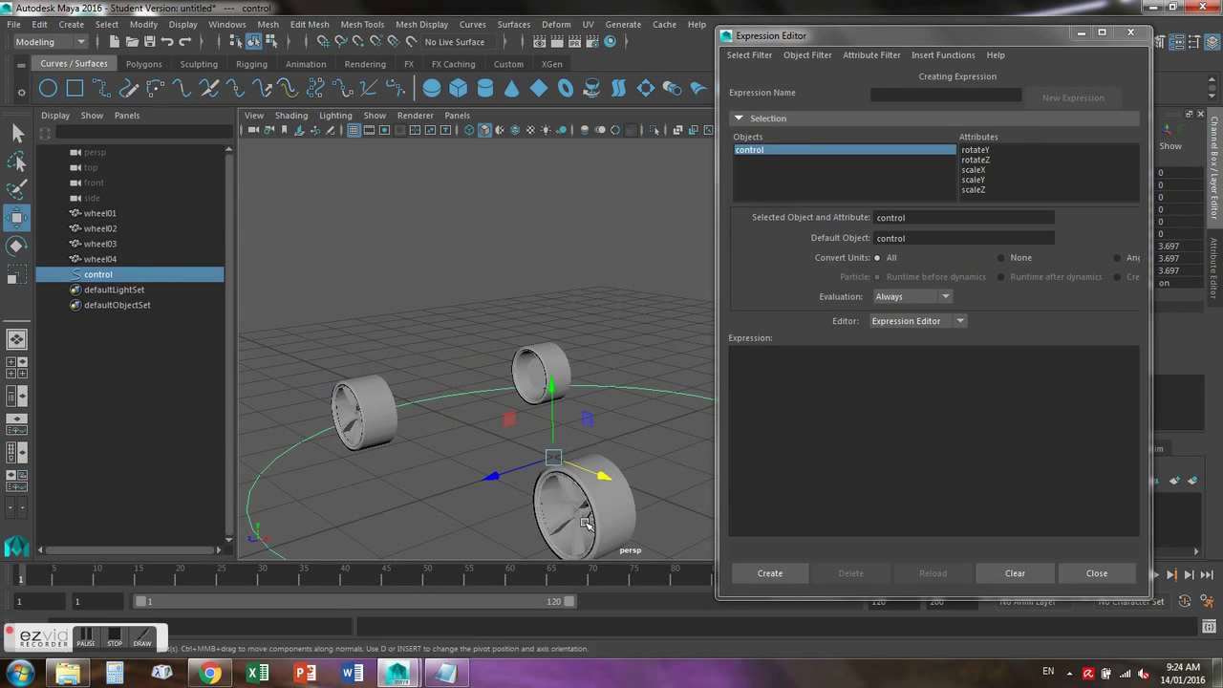
Change the multiplier in wheel03's rotateZ expression to -360 and apply the edit
click(980, 160)
click(991, 355)
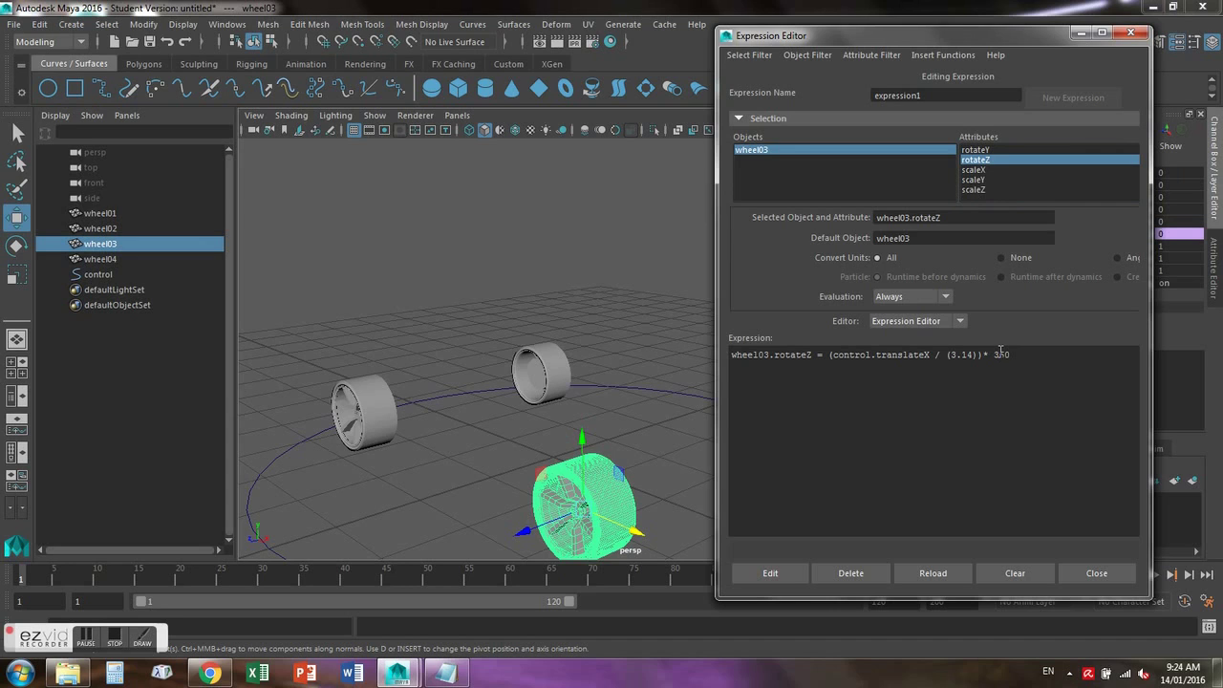
text(-)
click(770, 573)
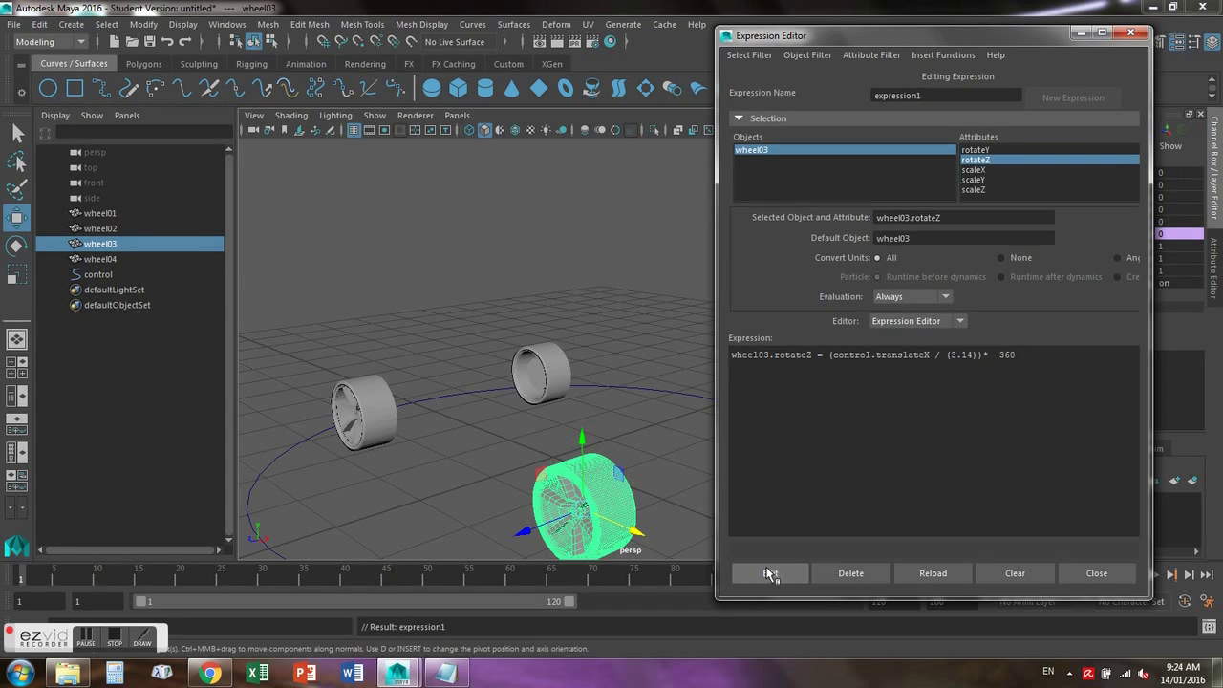
click(650, 435)
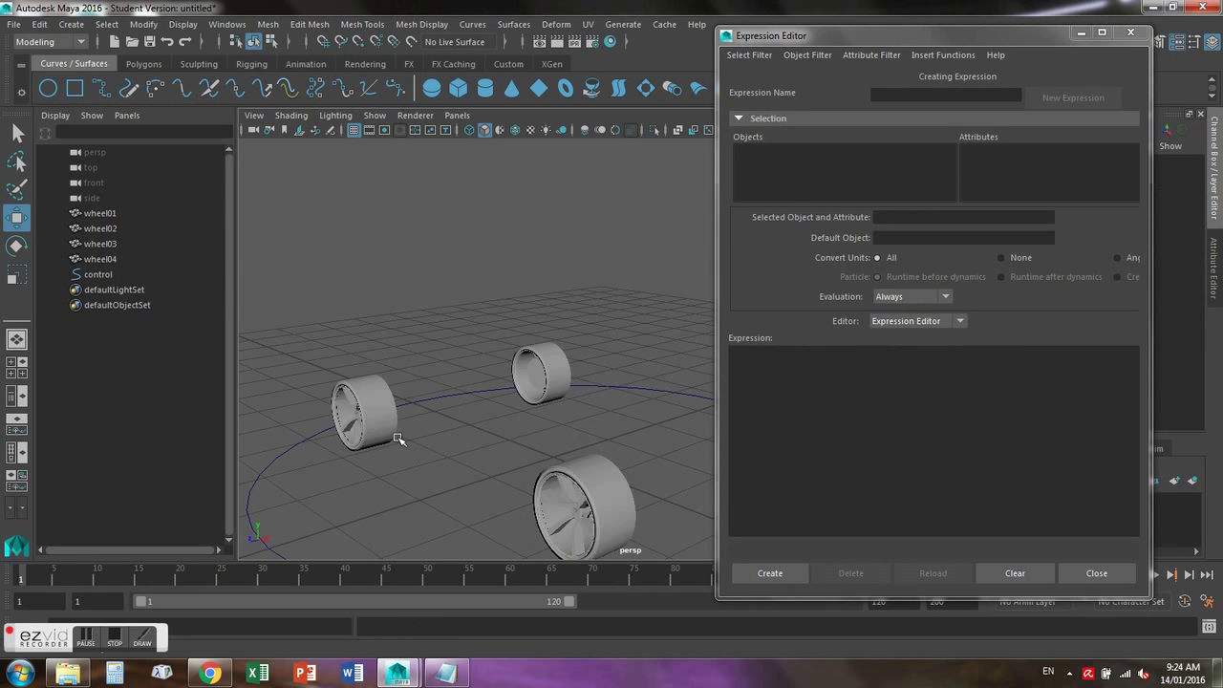
Inspect wheel02, wheel01 and wheel04 in the Expression Editor, checking rotateZ on wheel02 and wheel04 for an existing expression
key(a)
alt+drag(564, 453, 513, 415)
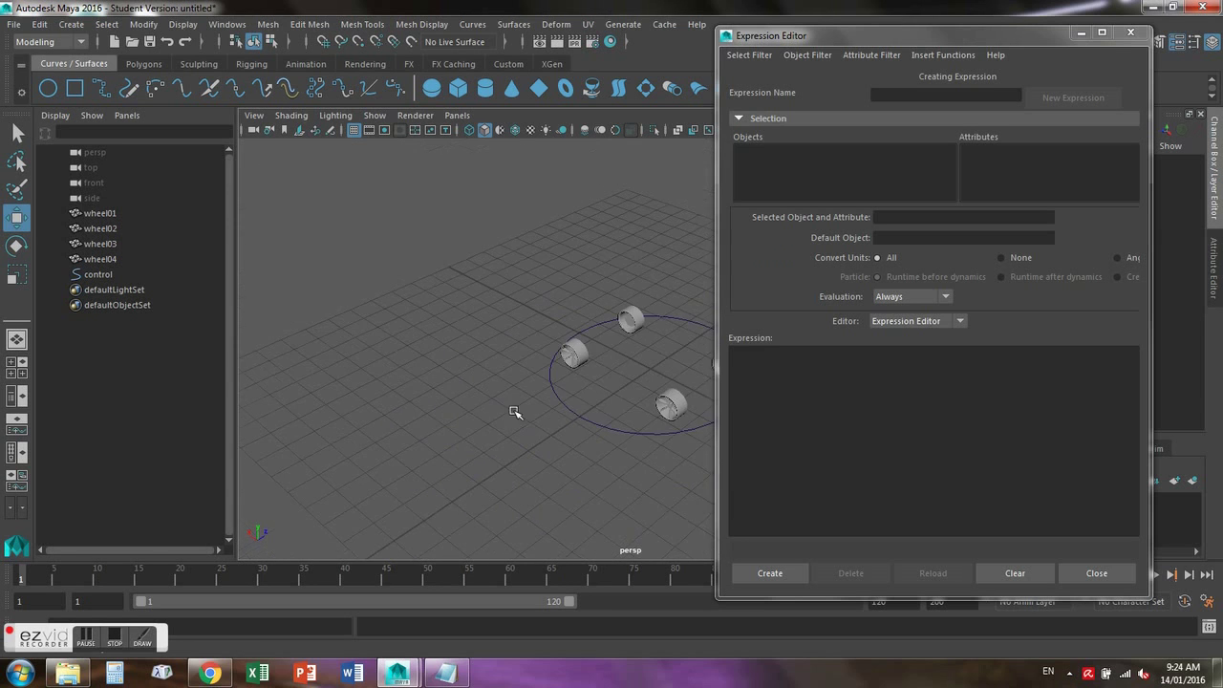
mouse_move(615, 441)
alt+mouse_down()
mouse_move(522, 424)
mouse_move(630, 454)
alt+mouse_up()
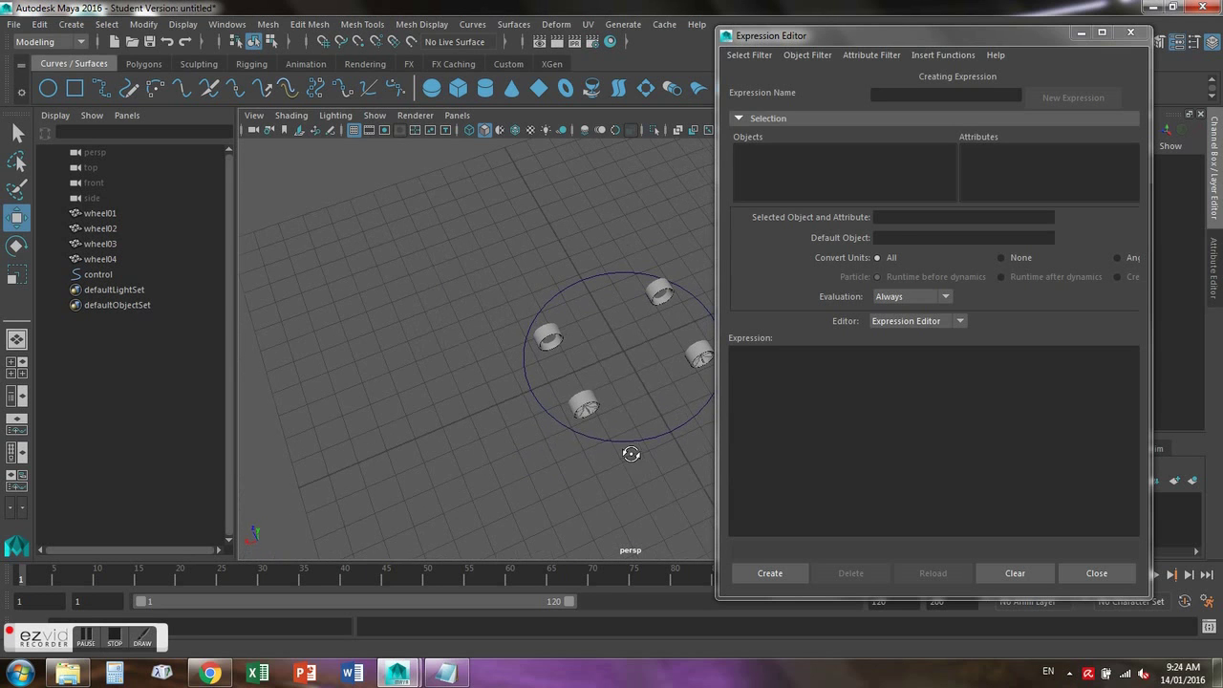
click(664, 296)
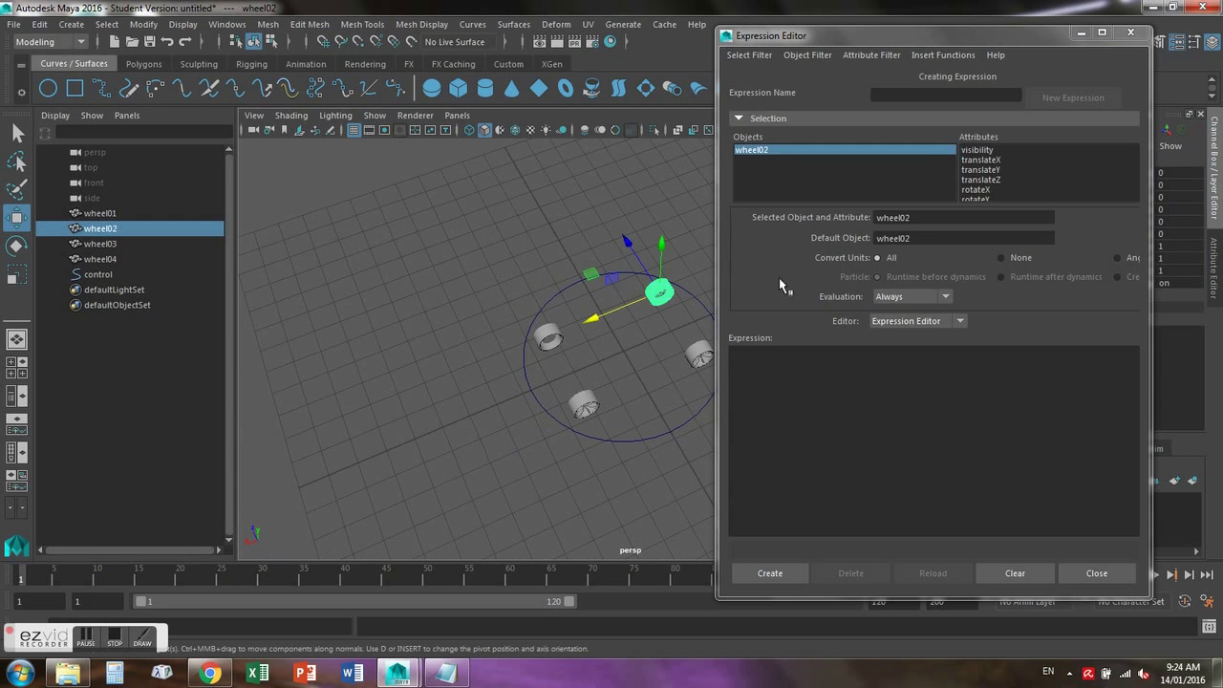
click(976, 189)
scroll(980, 194, down, 2)
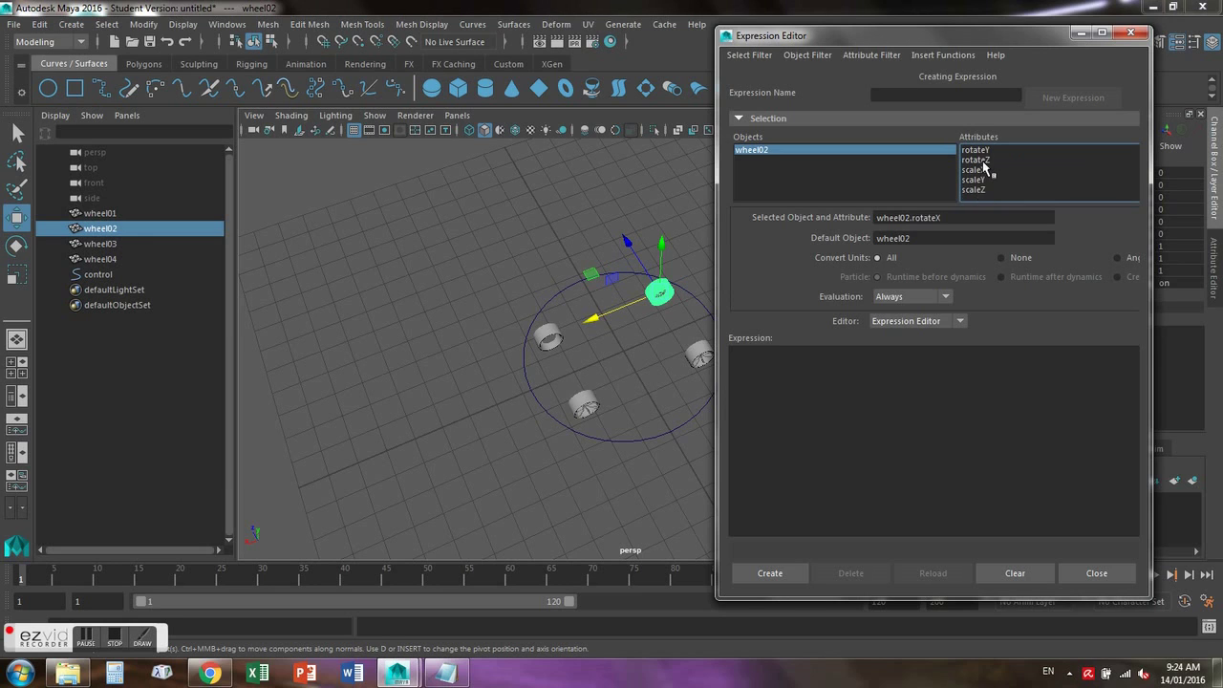
click(987, 160)
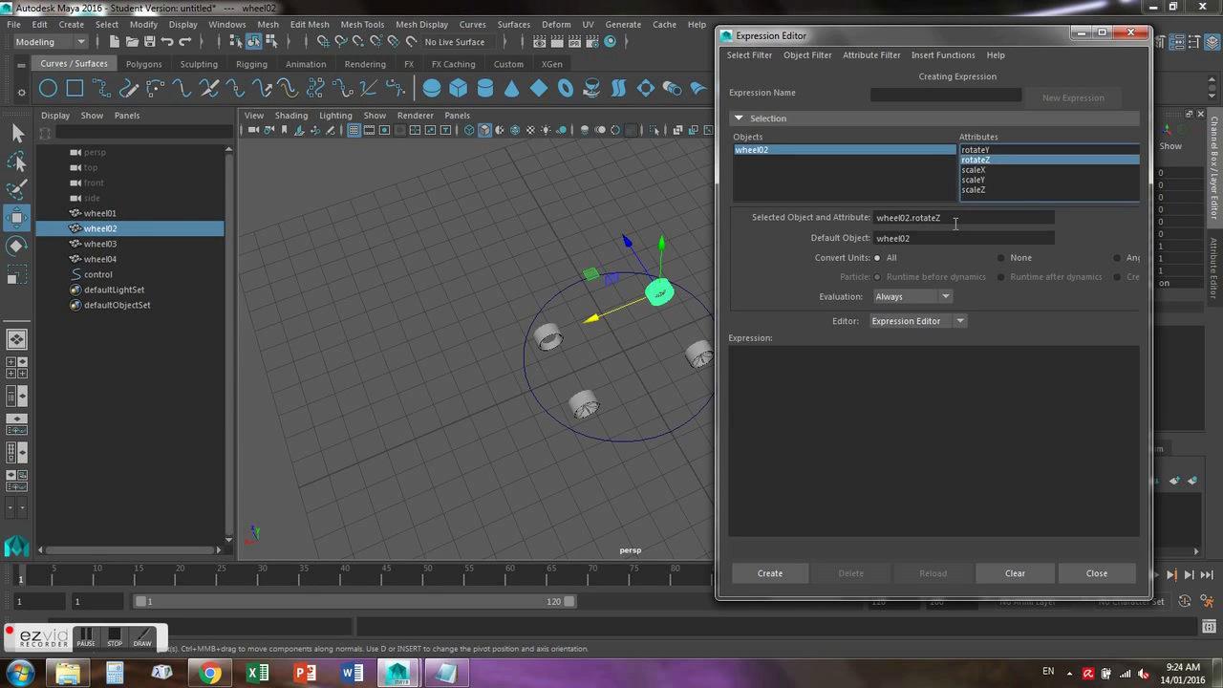
click(699, 356)
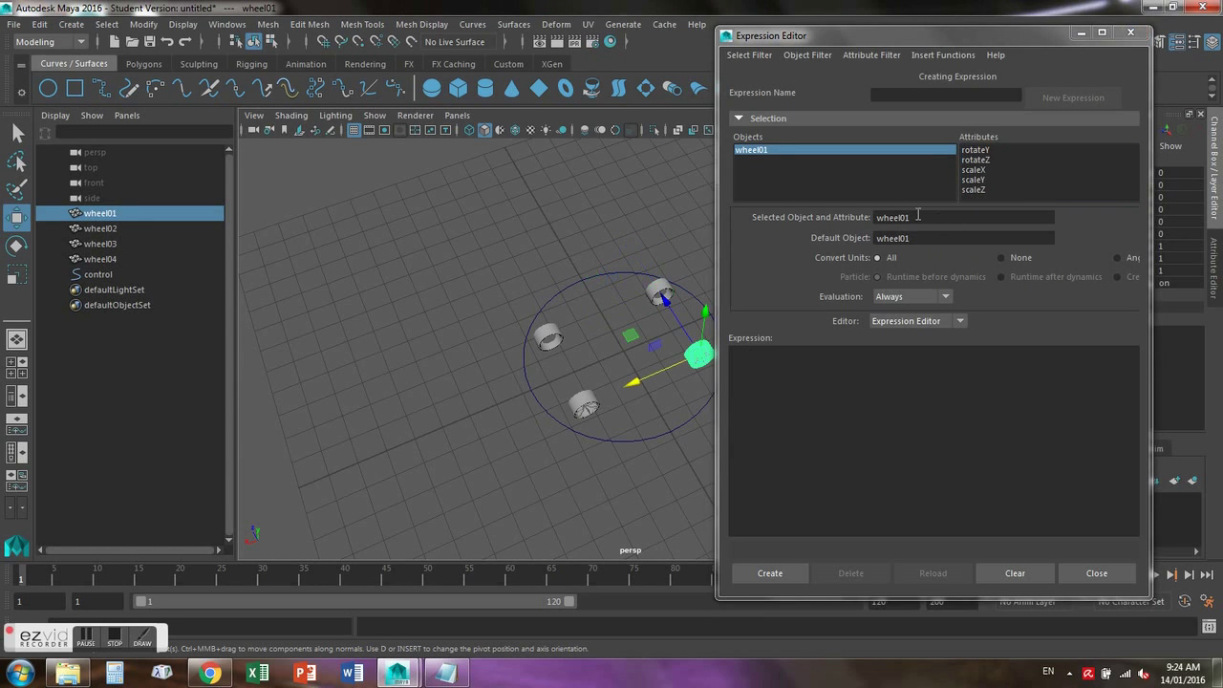
click(582, 405)
click(986, 160)
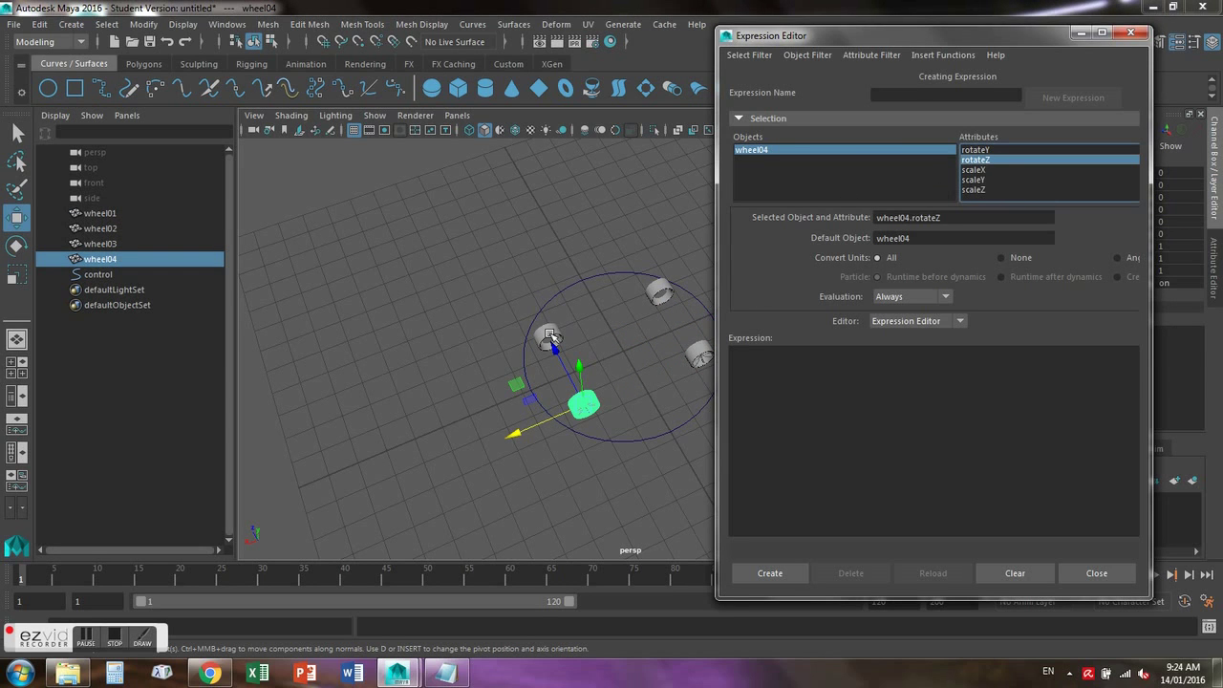
Copy the part = (control.translateX / (3.14))* -360 from wheel03's rotateZ expression
click(549, 336)
click(974, 160)
drag(1017, 355, 814, 356)
key(ctrl+c)
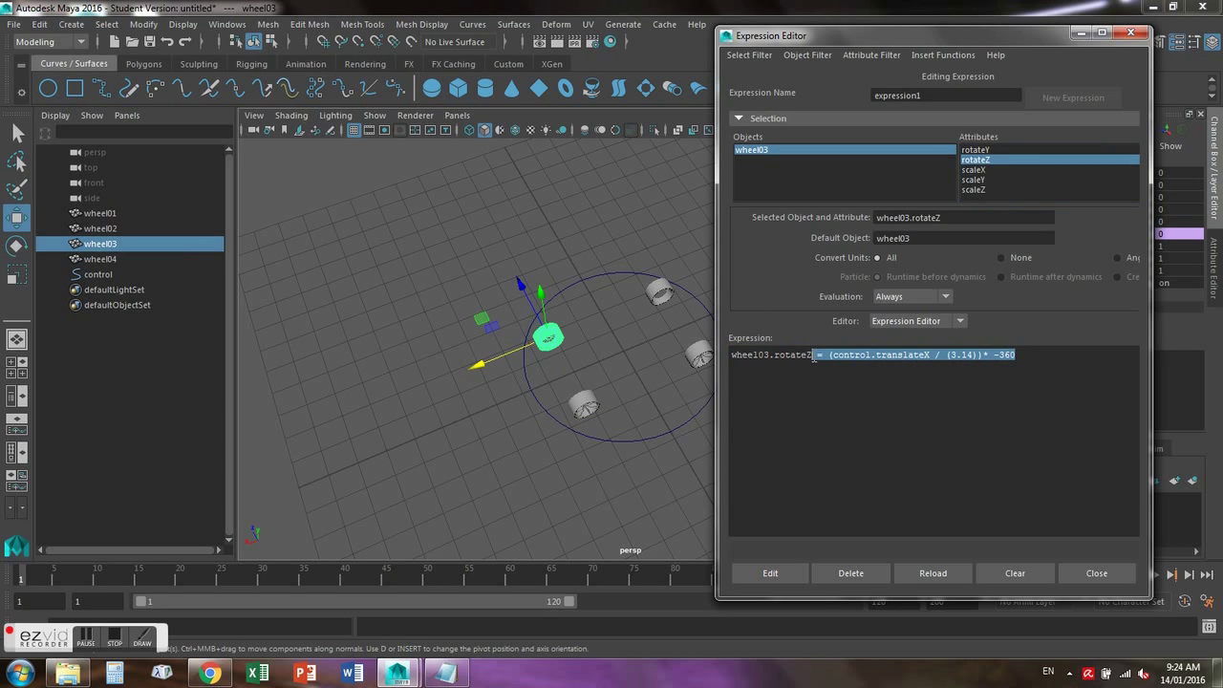
Compose wheel04.rotateZ = (control.translateX / (3.14))* -360 as the expression text for wheel04's rotateZ attribute
click(584, 405)
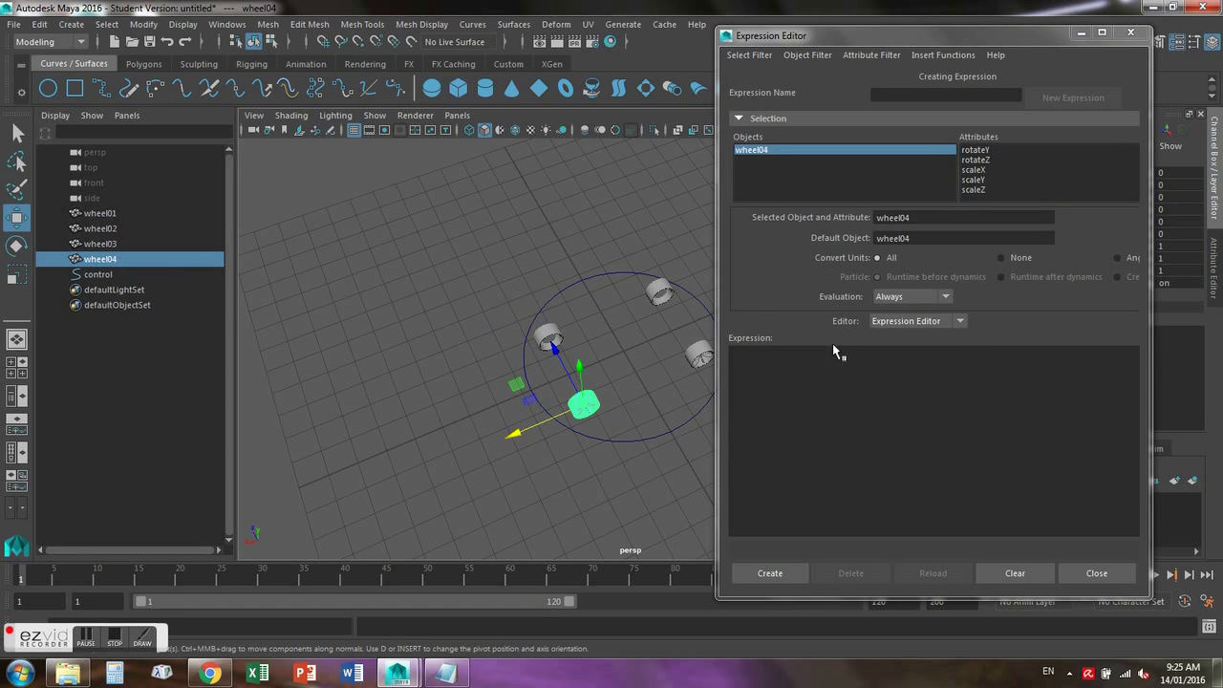
click(974, 159)
click(899, 359)
key(ctrl+v)
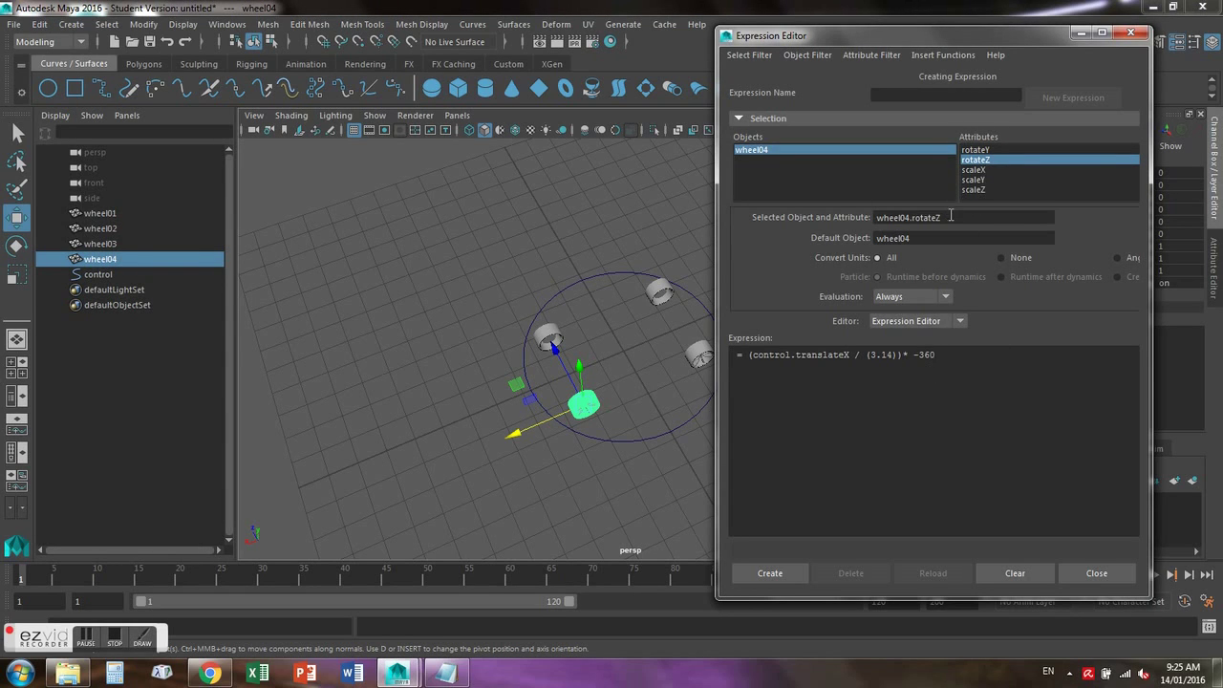
drag(950, 217, 832, 217)
key(ctrl+c)
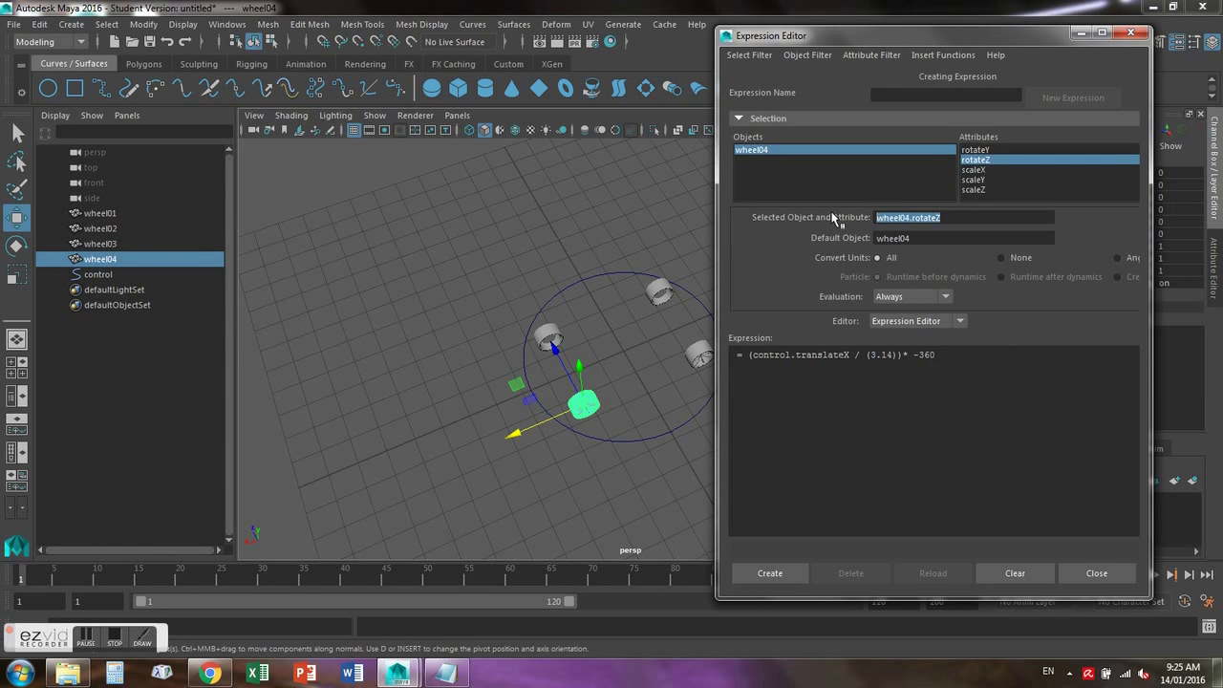
click(731, 354)
key(ctrl+v)
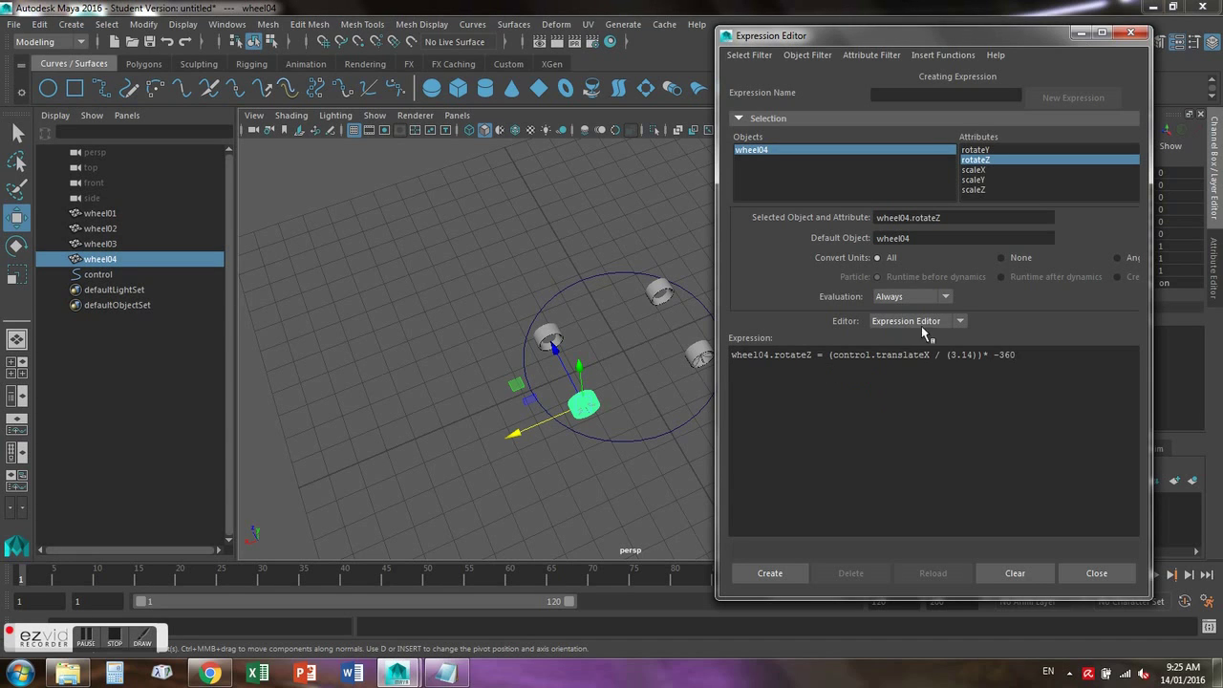
Reselect wheel04 and check whether its rotateZ attribute has kept the expression
click(660, 295)
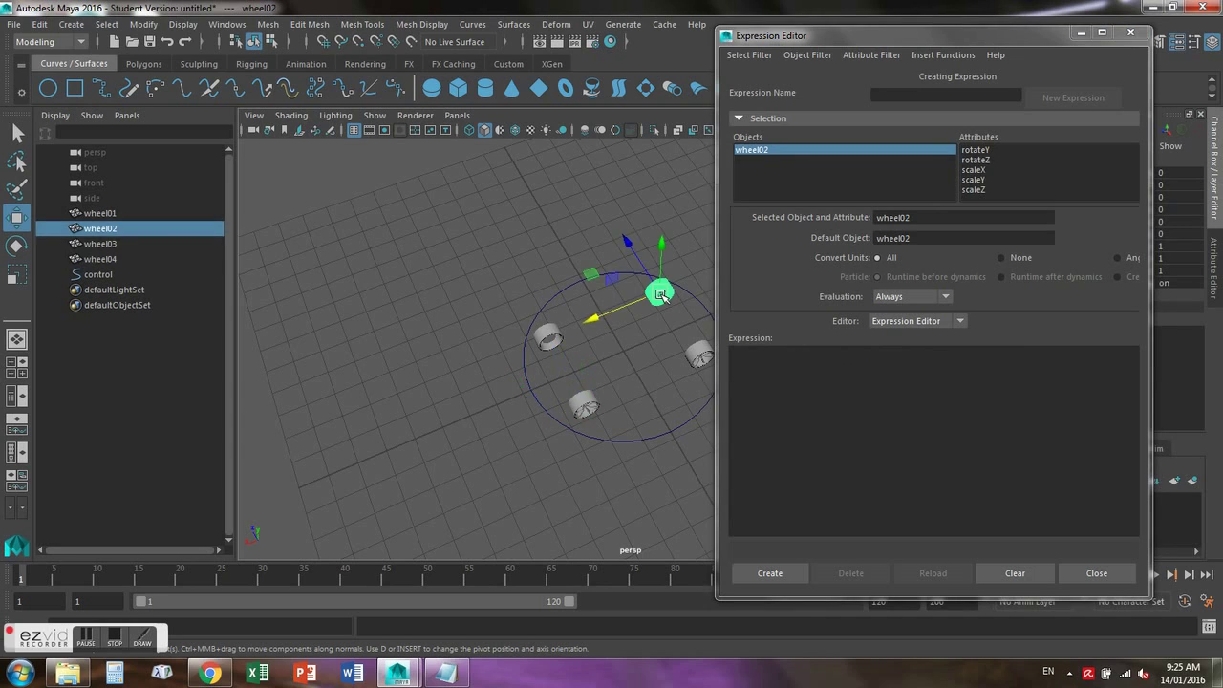
click(586, 404)
click(983, 170)
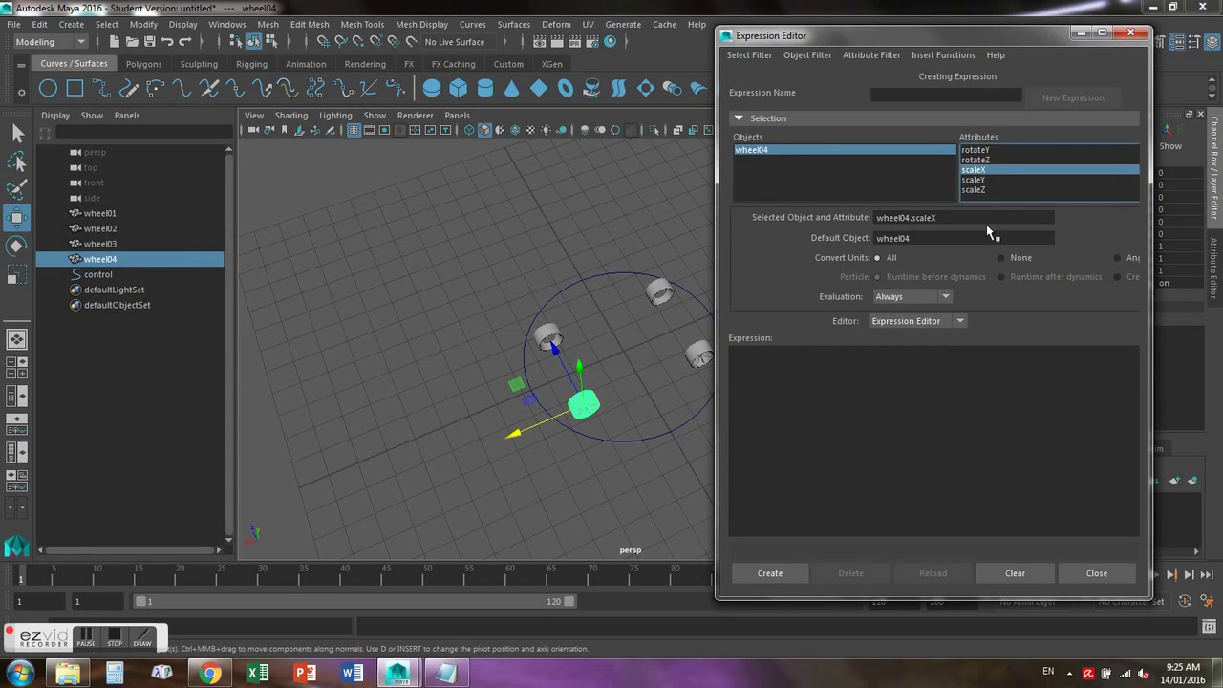
click(979, 159)
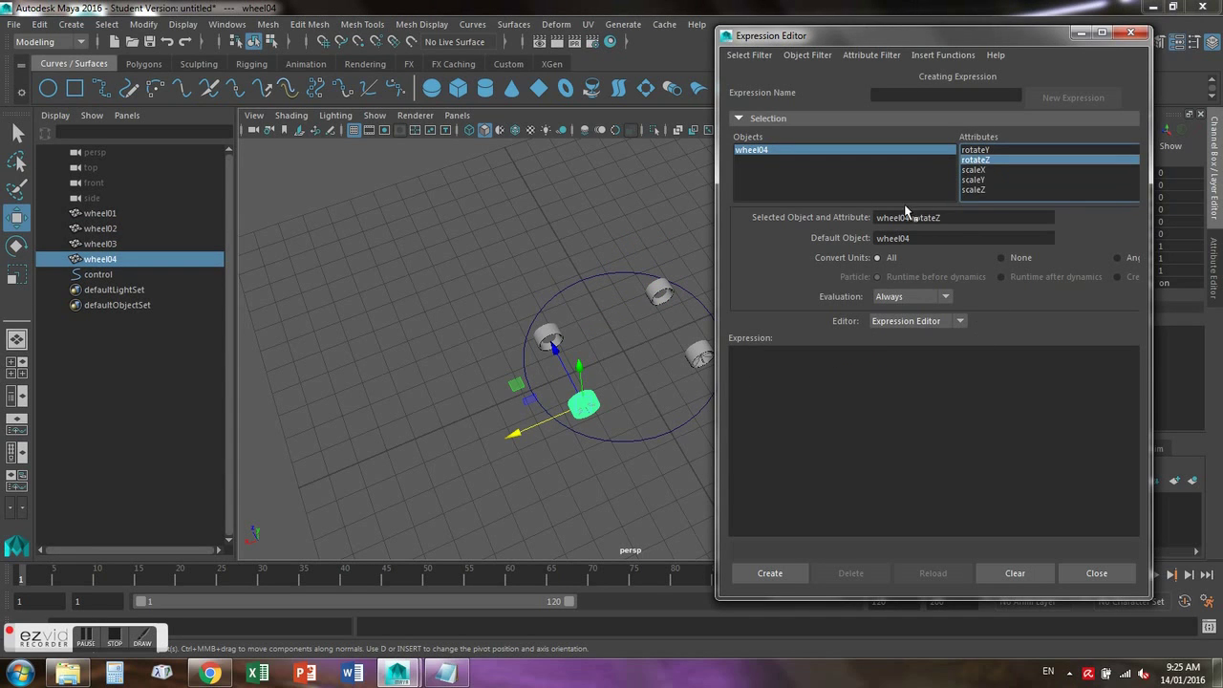
click(597, 347)
click(588, 403)
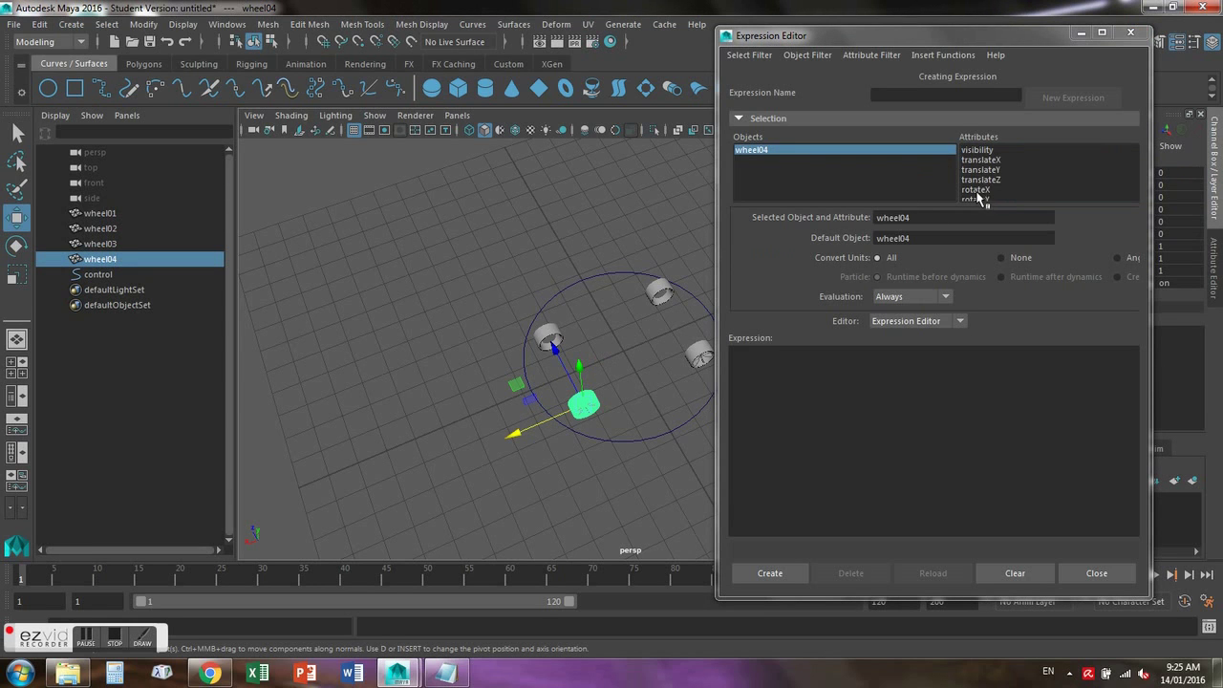
scroll(978, 198, down, 2)
click(978, 159)
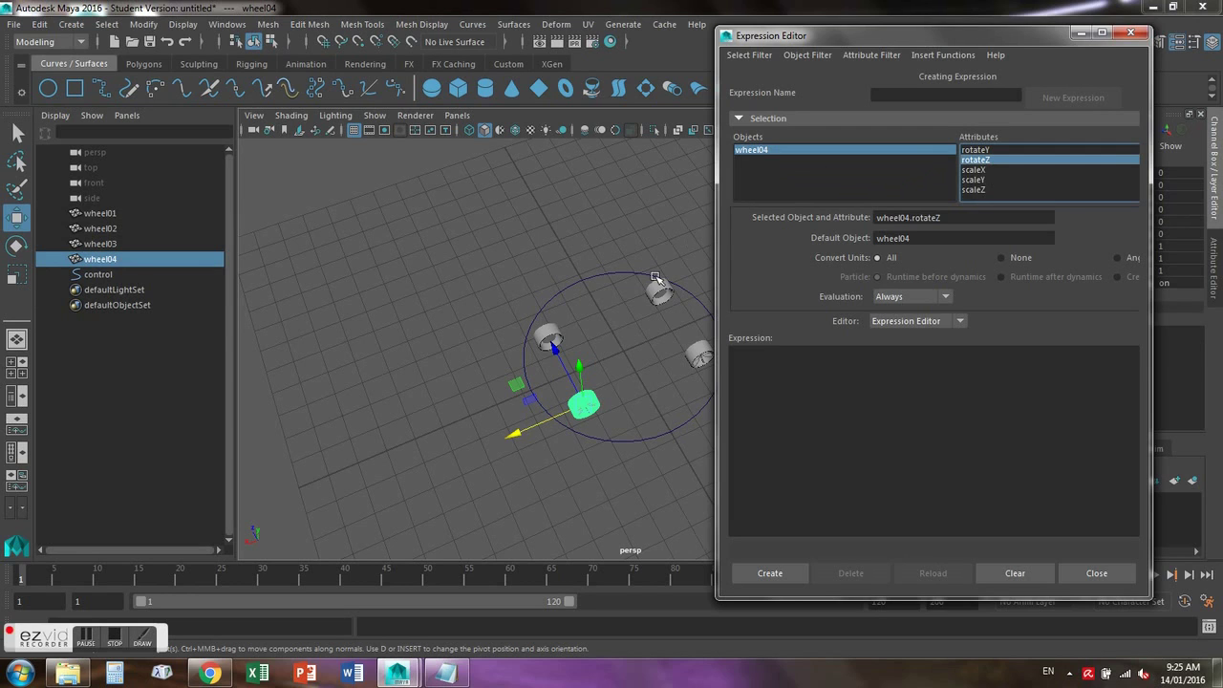
Return to wheel03's rotateZ expression and copy its right-hand part, = (control.translateX / (3.14))* -360, again
click(551, 339)
click(990, 163)
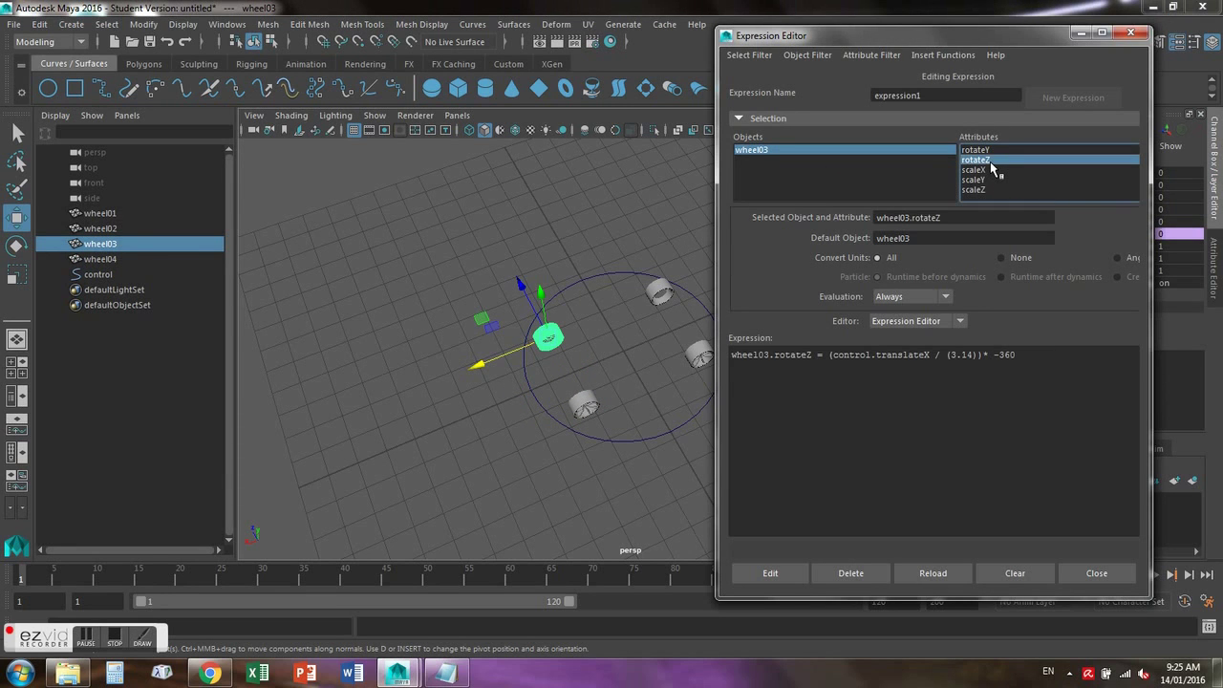
drag(1016, 355, 812, 357)
key(ctrl+c)
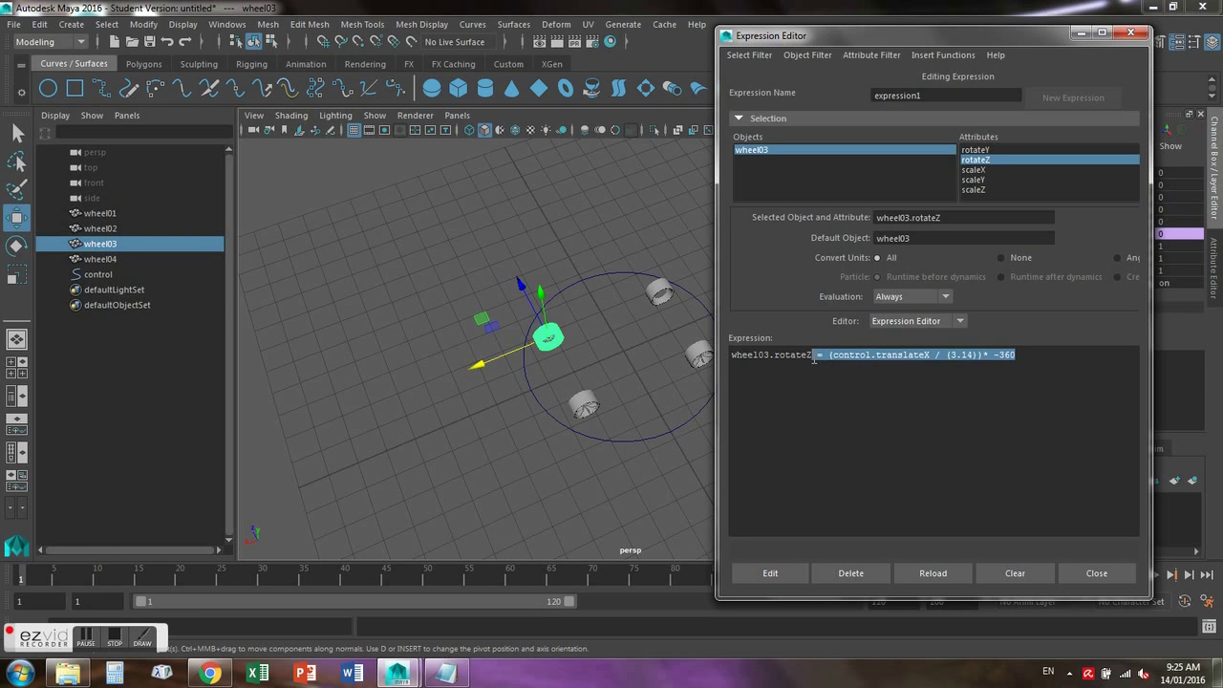
Create the expression wheel04.rotateZ = (control.translateX / (3.14))* -360 on wheel04's rotateZ attribute
click(585, 406)
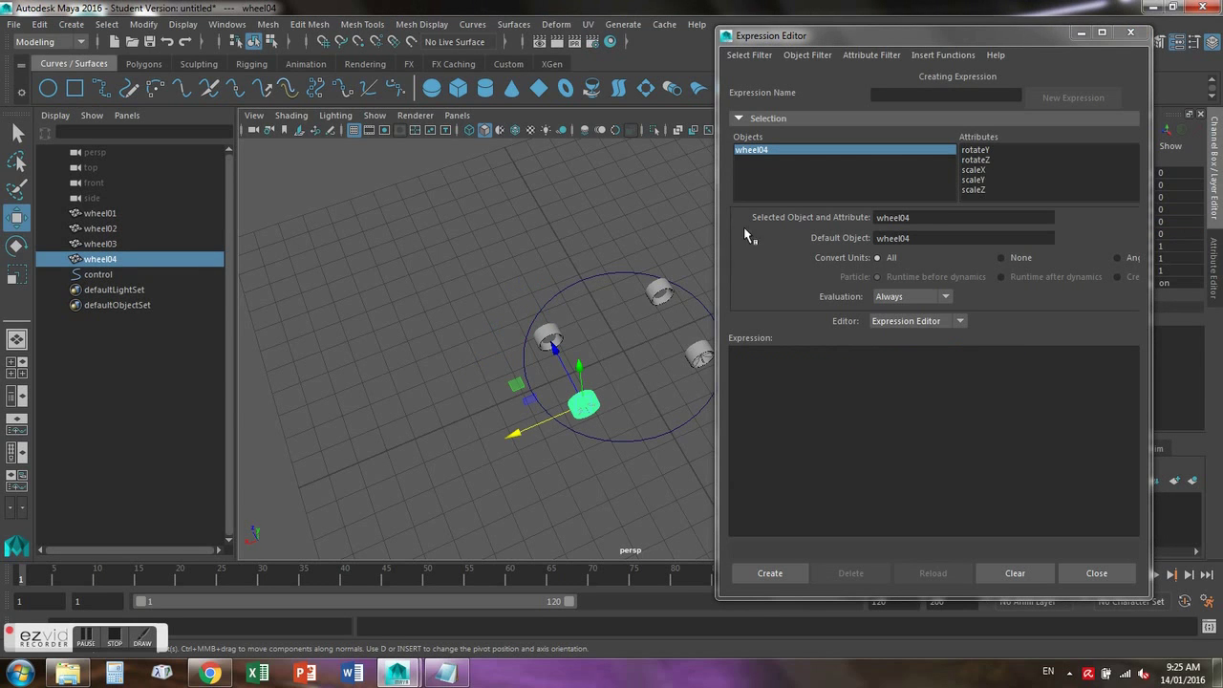
click(978, 172)
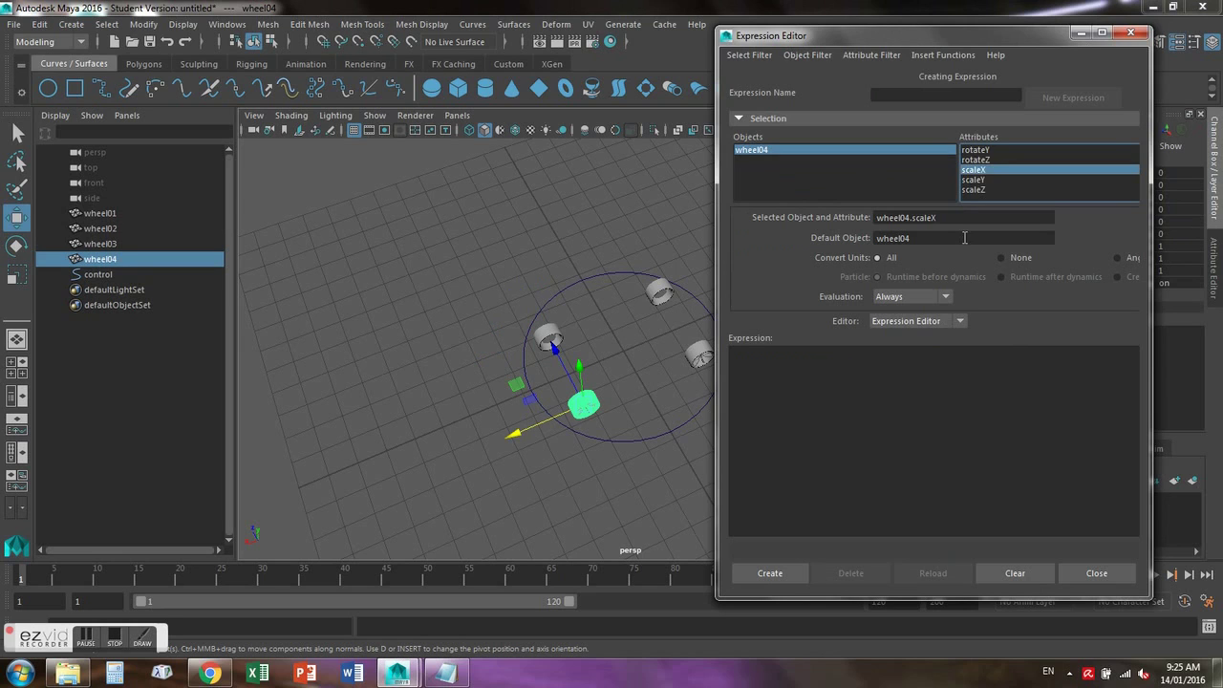
click(976, 159)
click(914, 354)
key(ctrl+v)
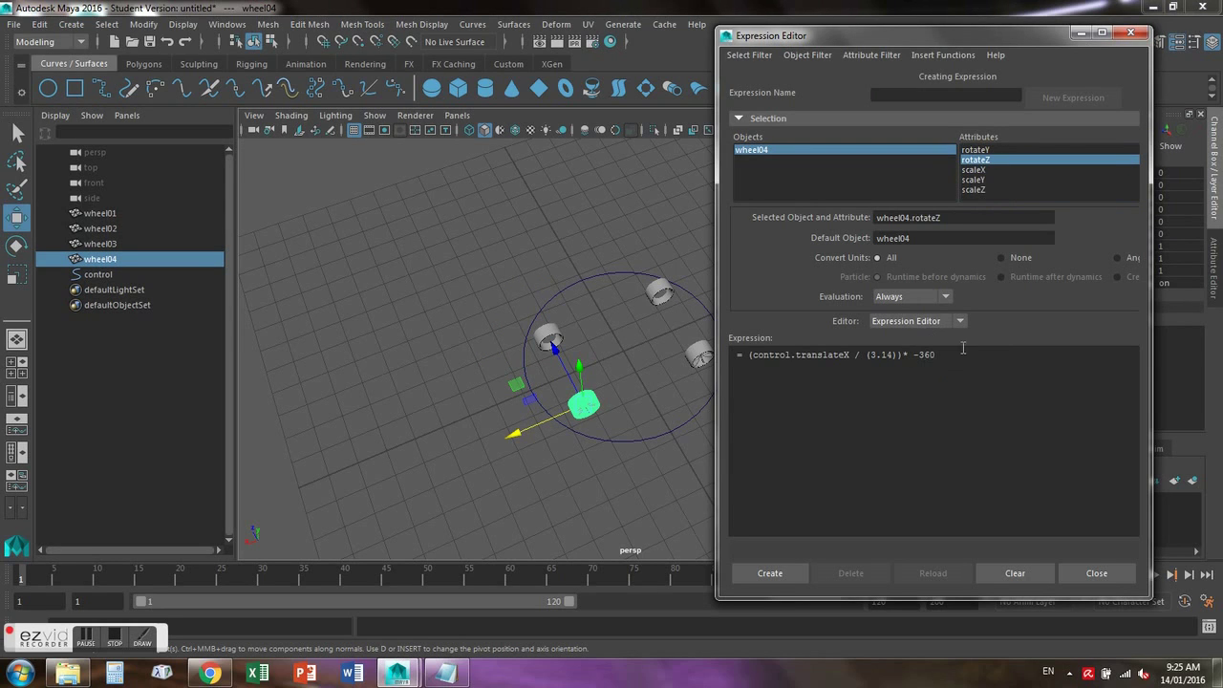
drag(941, 217, 800, 234)
click(736, 359)
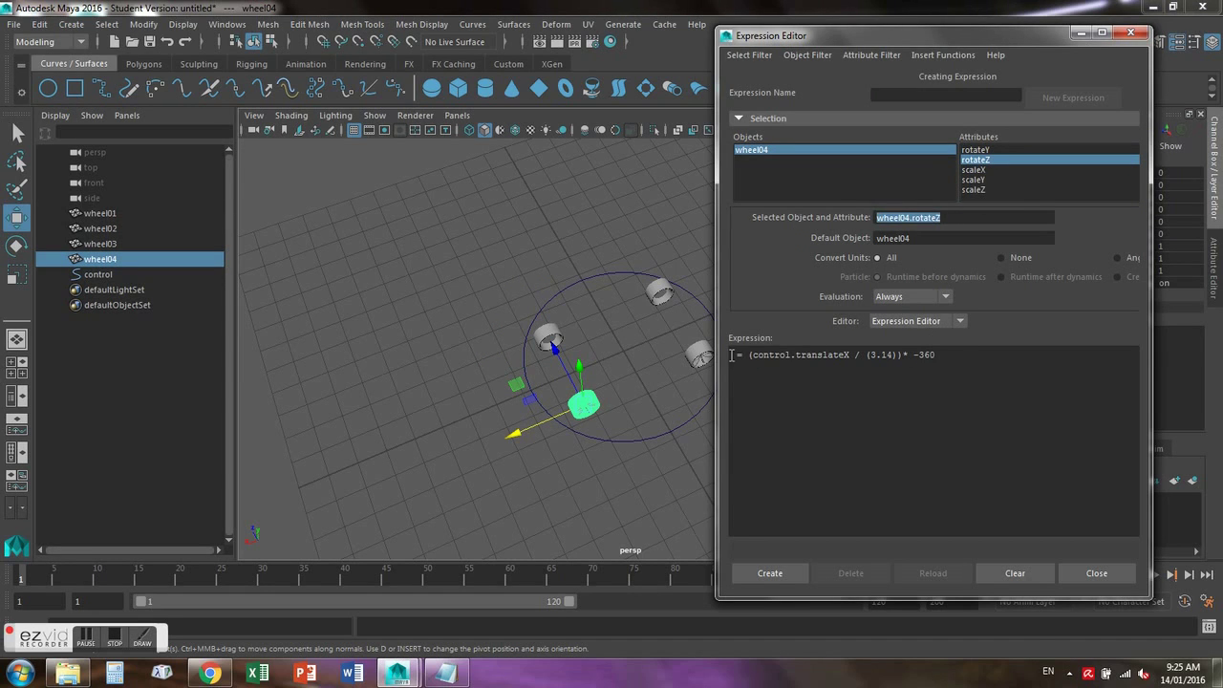
click(770, 571)
Test wheel04's rotation by moving the control circle along X, then reset its translateX to 0
click(659, 437)
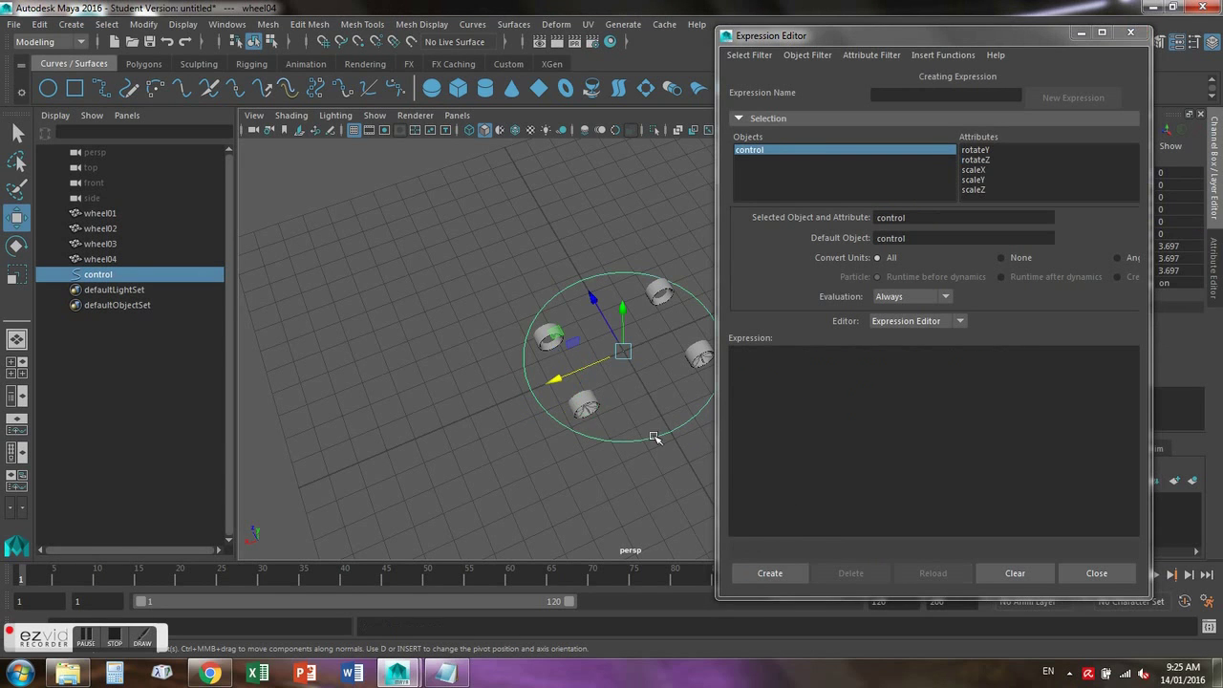
drag(557, 378, 557, 382)
alt+drag(559, 480, 586, 419)
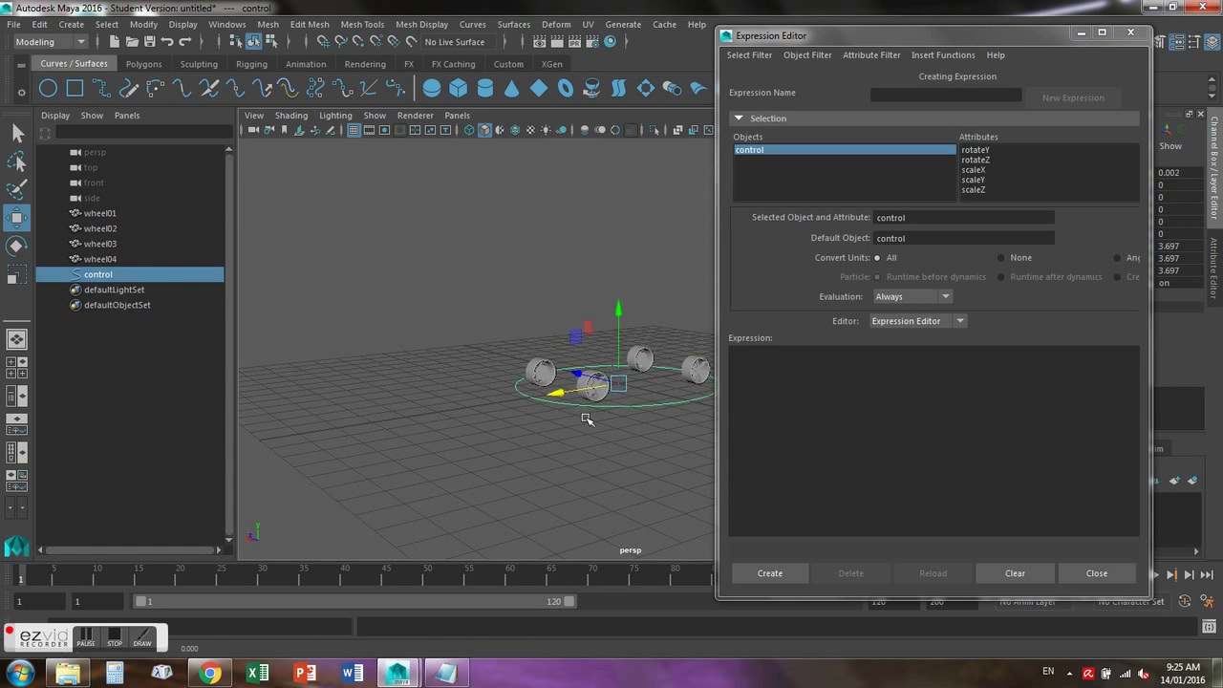
key(ctrl+z)
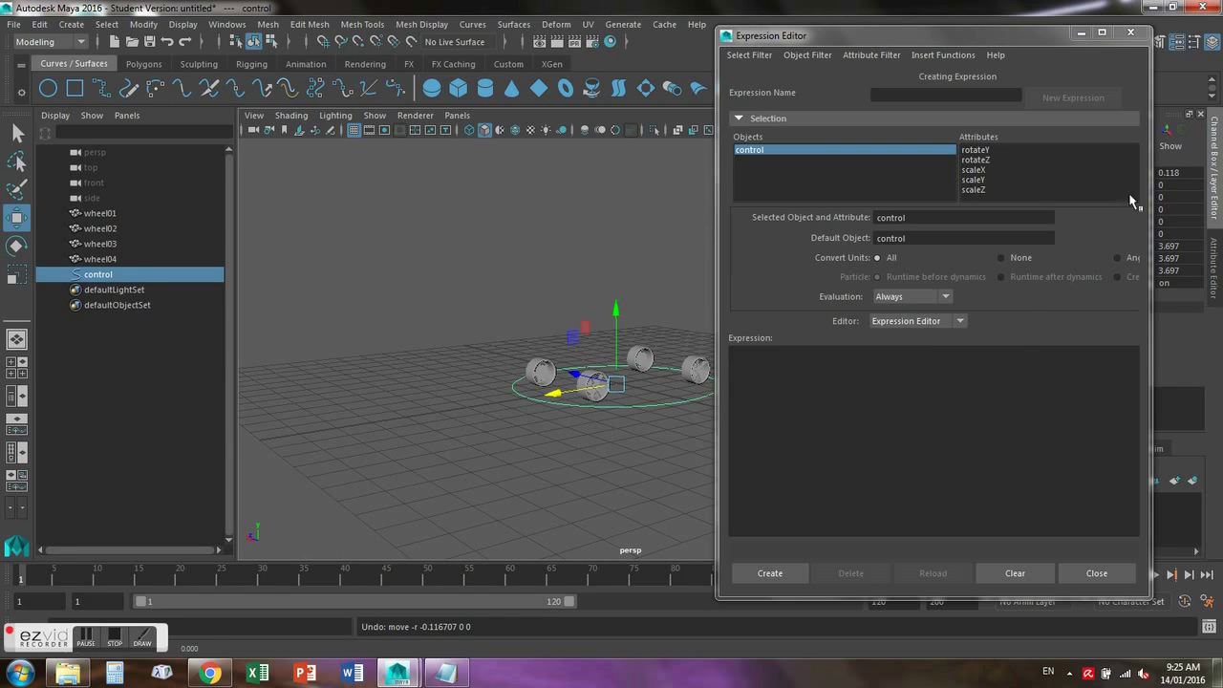
double_click(1196, 173)
text(0)
key(Return)
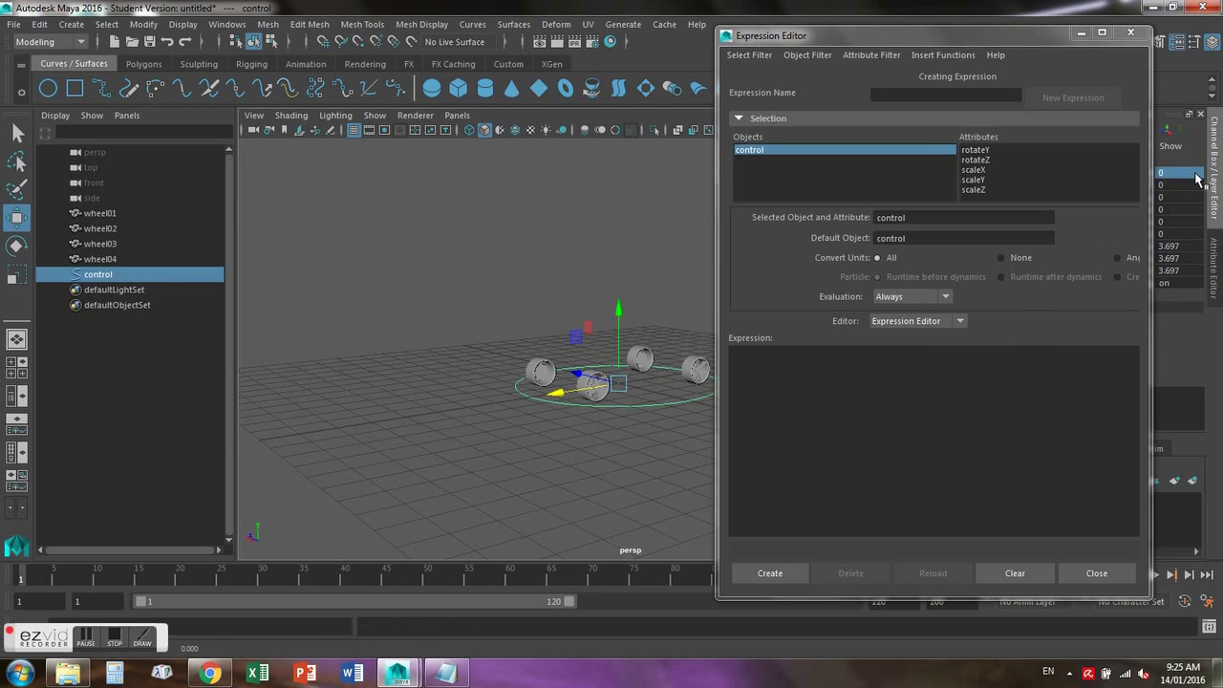
Open wheel04's rotateZ expression and copy the whole line wheel04.rotateZ = (control.translateX / (3.14))* -360
click(1024, 394)
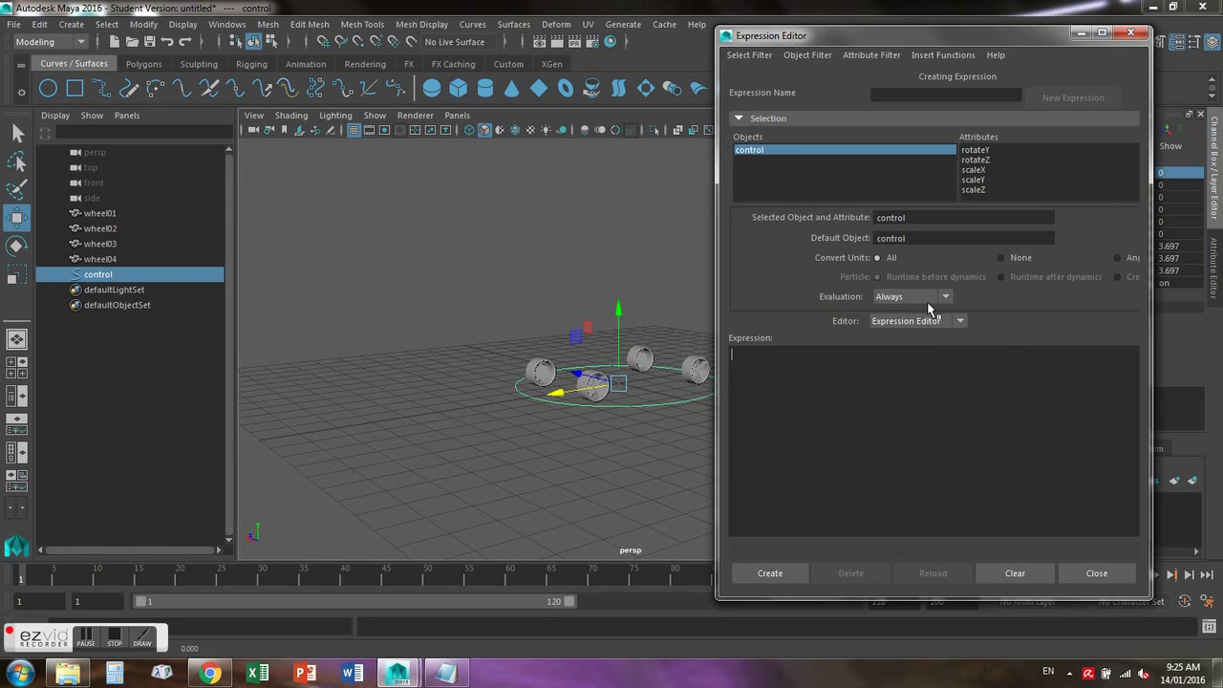
click(594, 386)
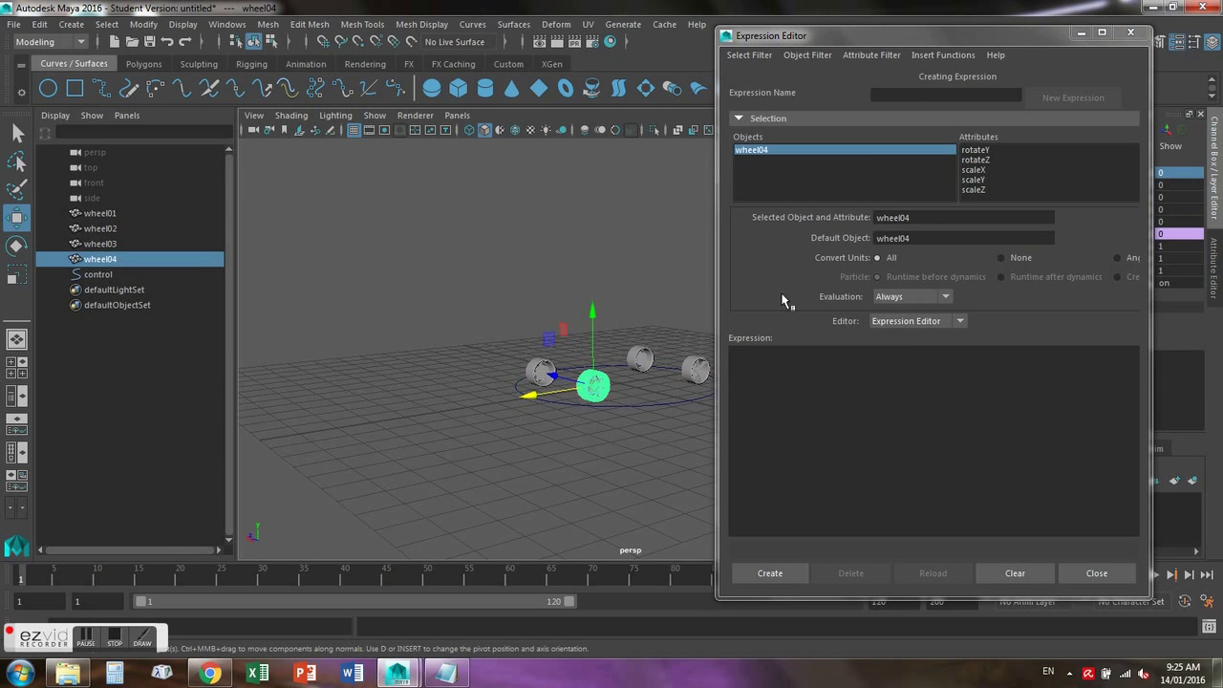
click(990, 161)
drag(1031, 355, 814, 357)
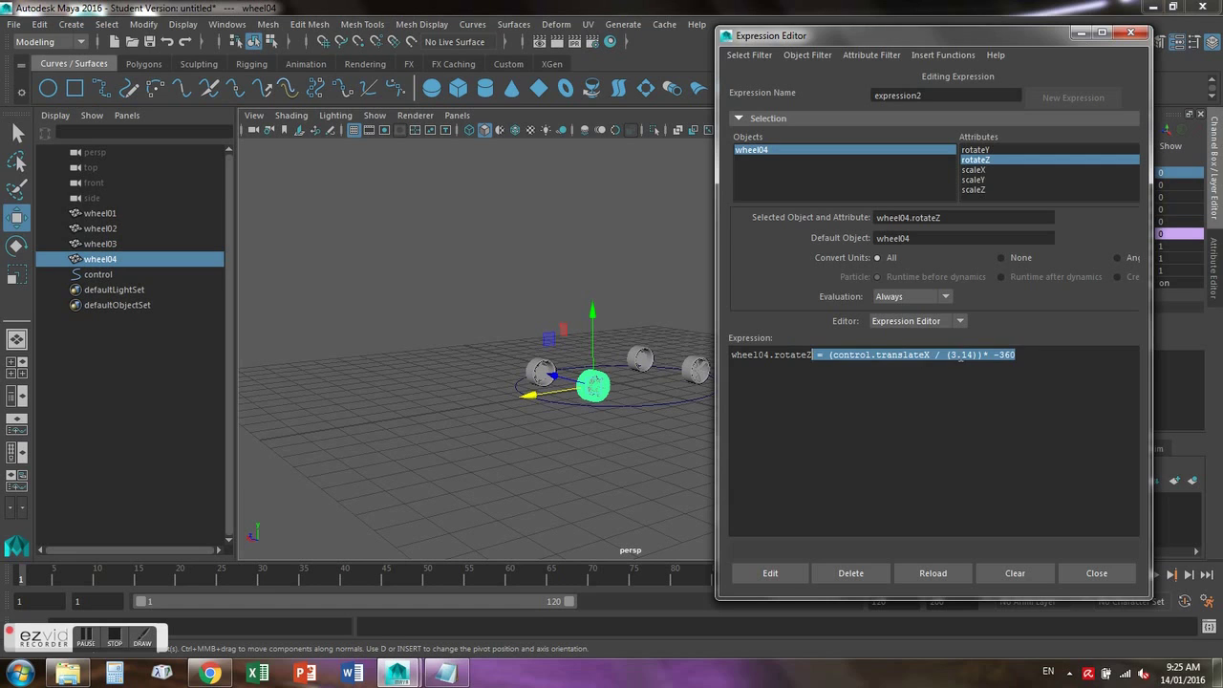
click(1036, 353)
drag(728, 369, 991, 368)
key(ctrl+c)
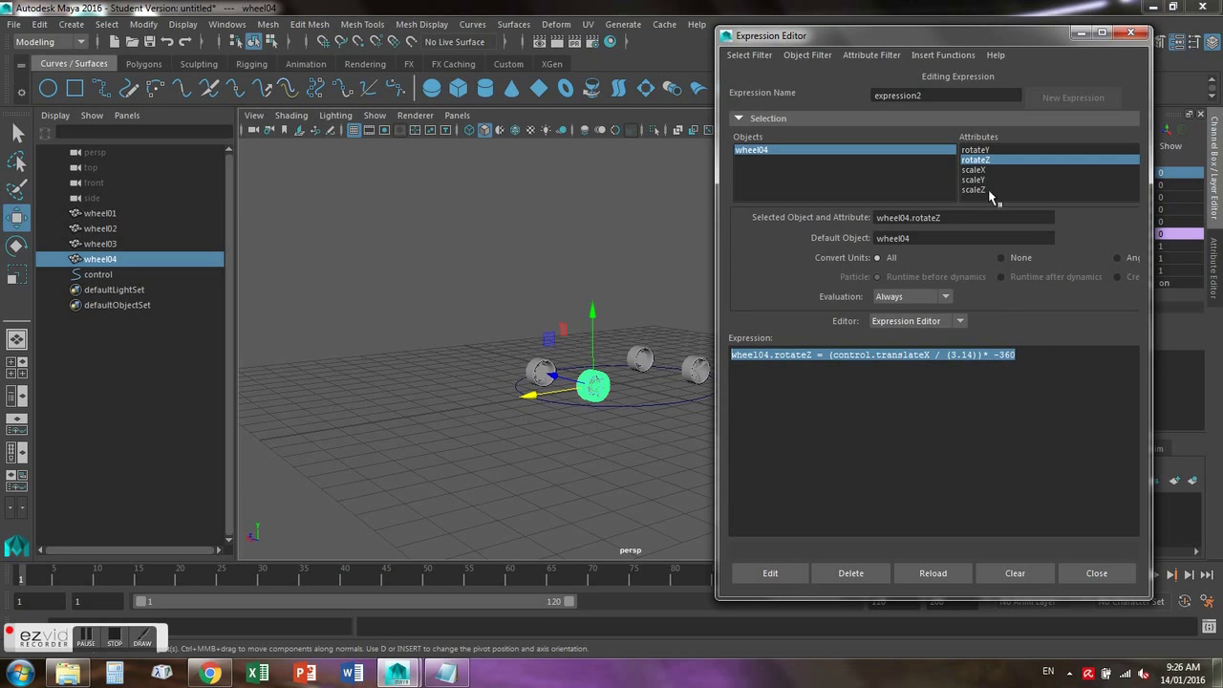
Create the expression wheel02.rotateZ = (control.translateX / (3.14))* -360 on wheel02's rotateZ attribute
click(650, 370)
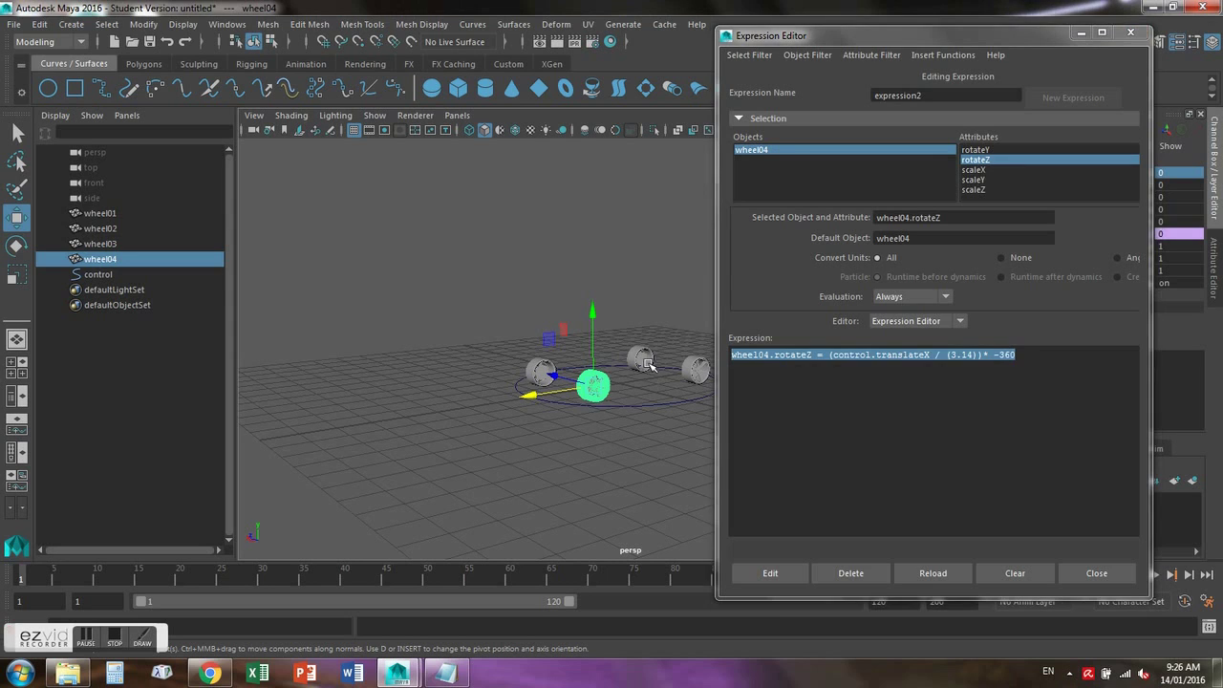
click(975, 160)
click(844, 388)
key(ctrl+v)
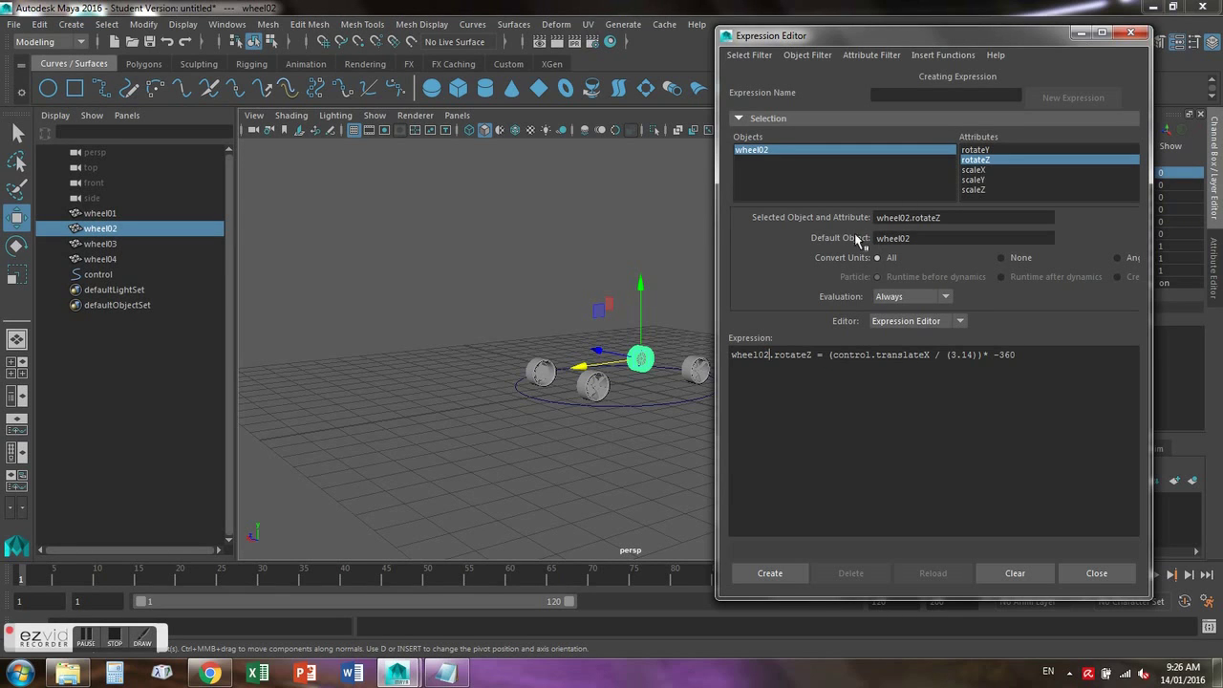
click(770, 573)
Create the expression wheel01.rotateZ = (control.translateX / (3.14))* -360 on wheel01's rotateZ attribute
click(695, 376)
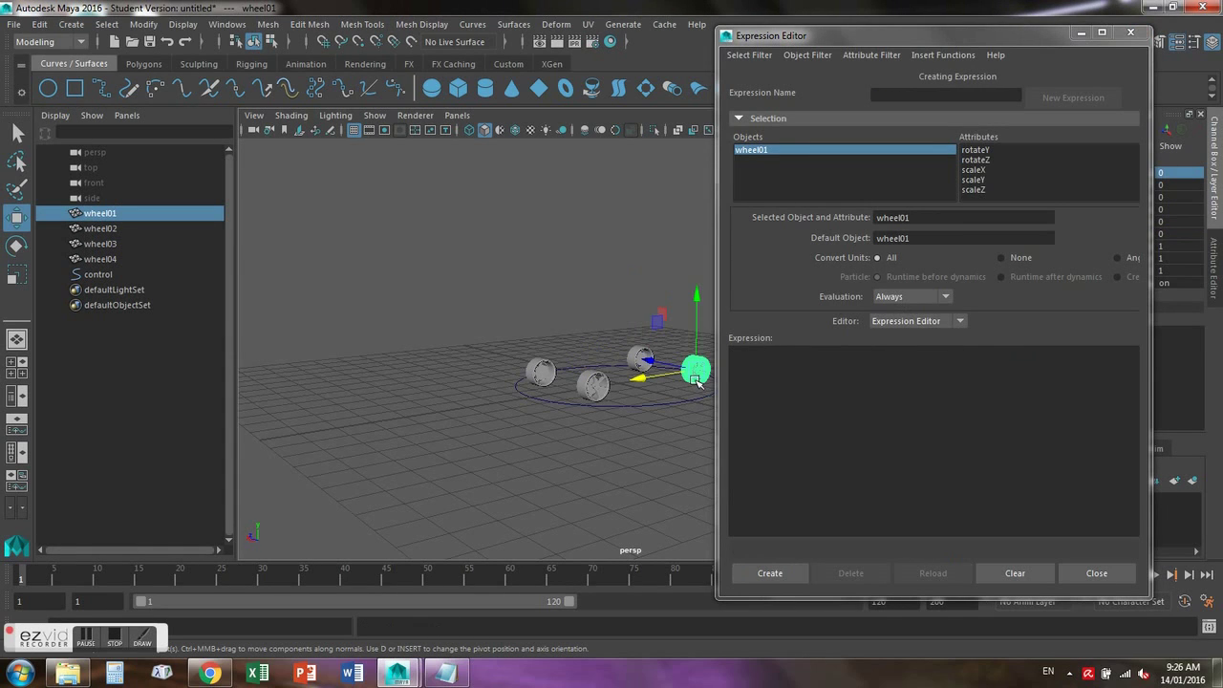
click(974, 159)
click(913, 357)
key(ctrl+v)
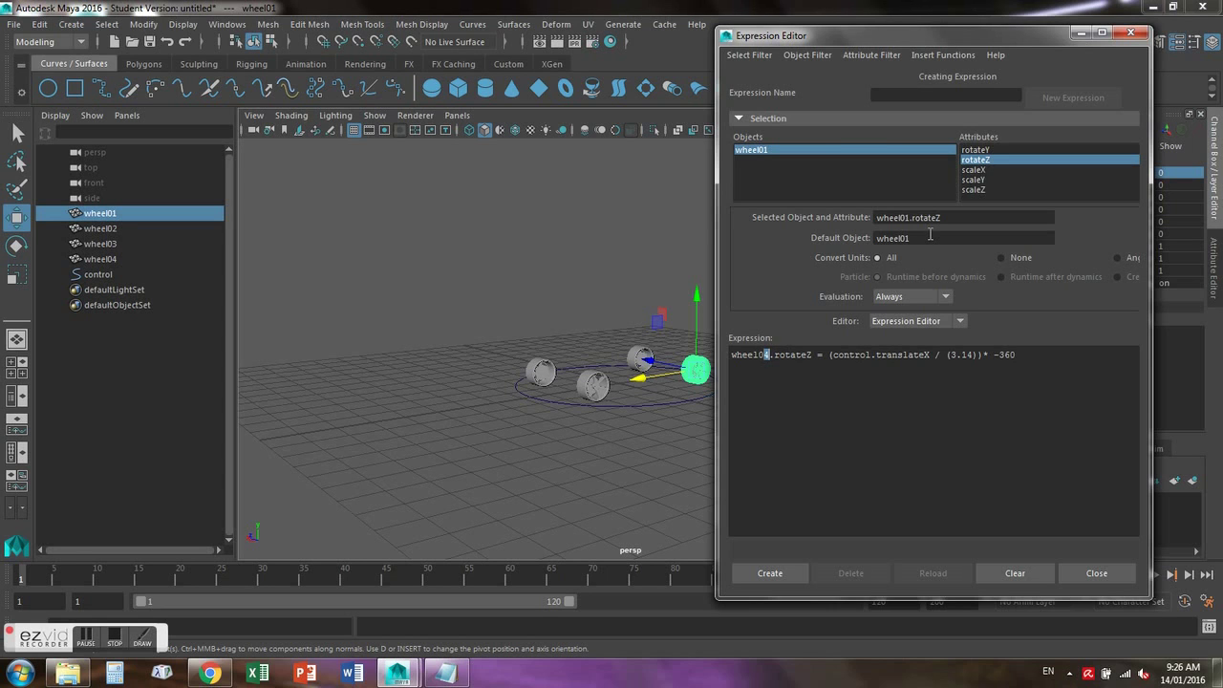
click(769, 573)
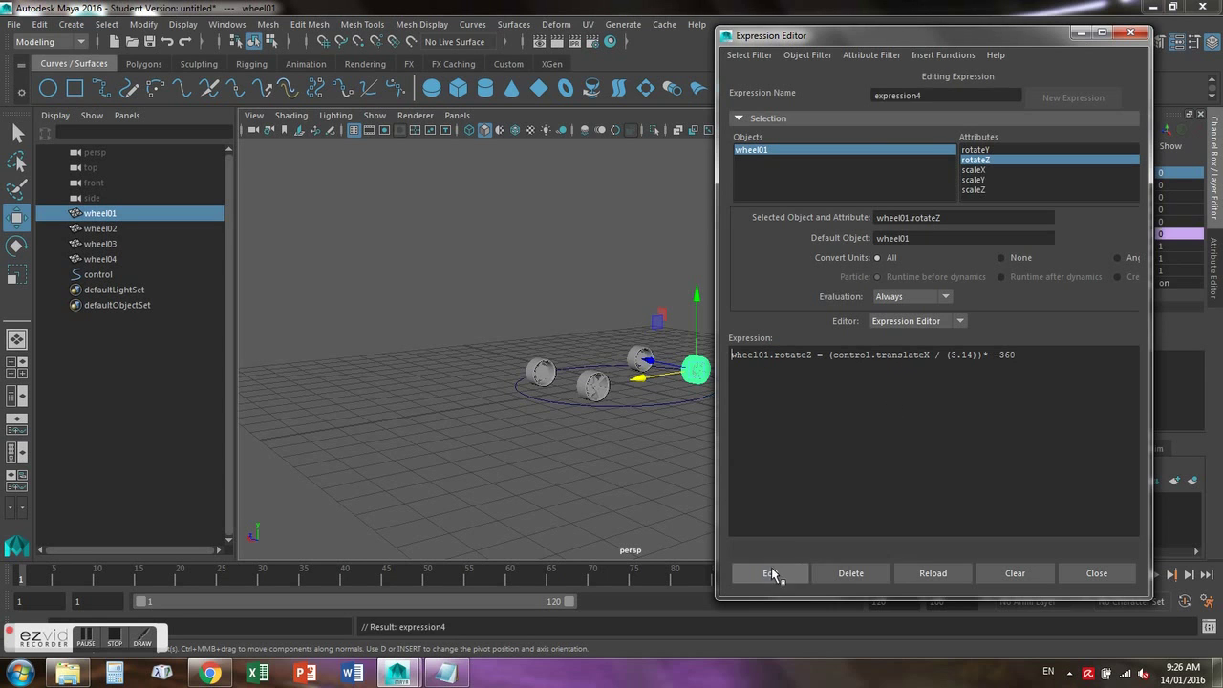
Minimize the Expression Editor and test all four wheels' rotation by moving the control circle along X, undoing the moves
click(191, 274)
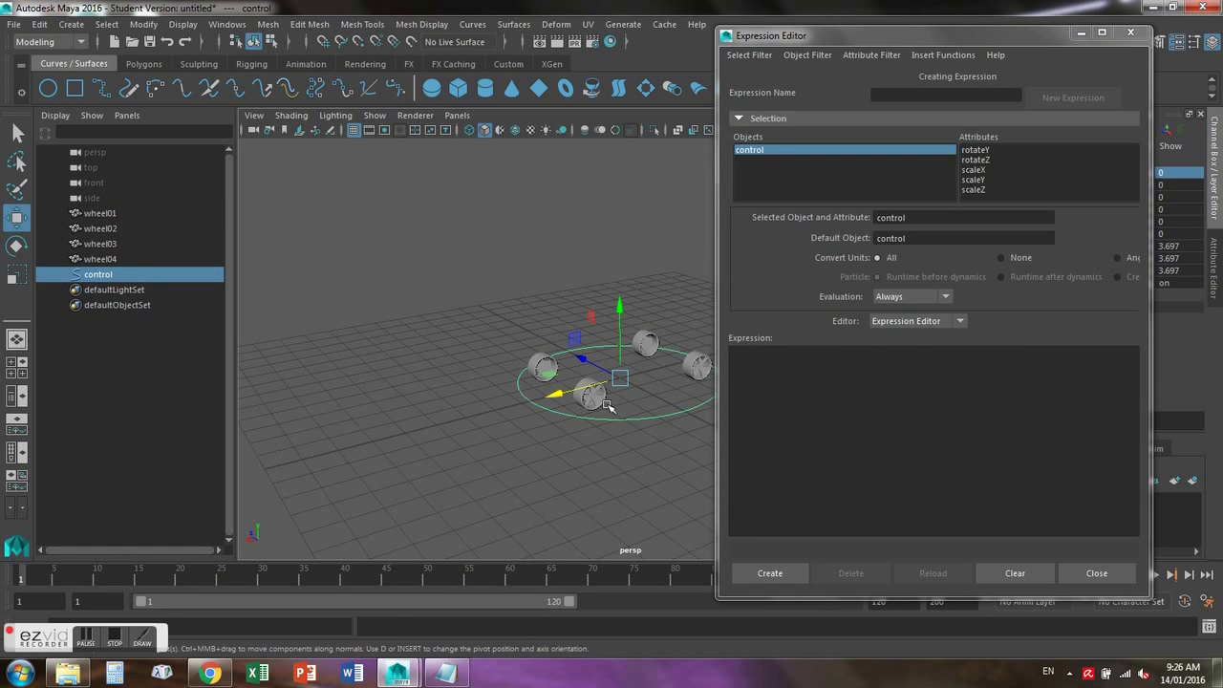
scroll(605, 428, up, 3)
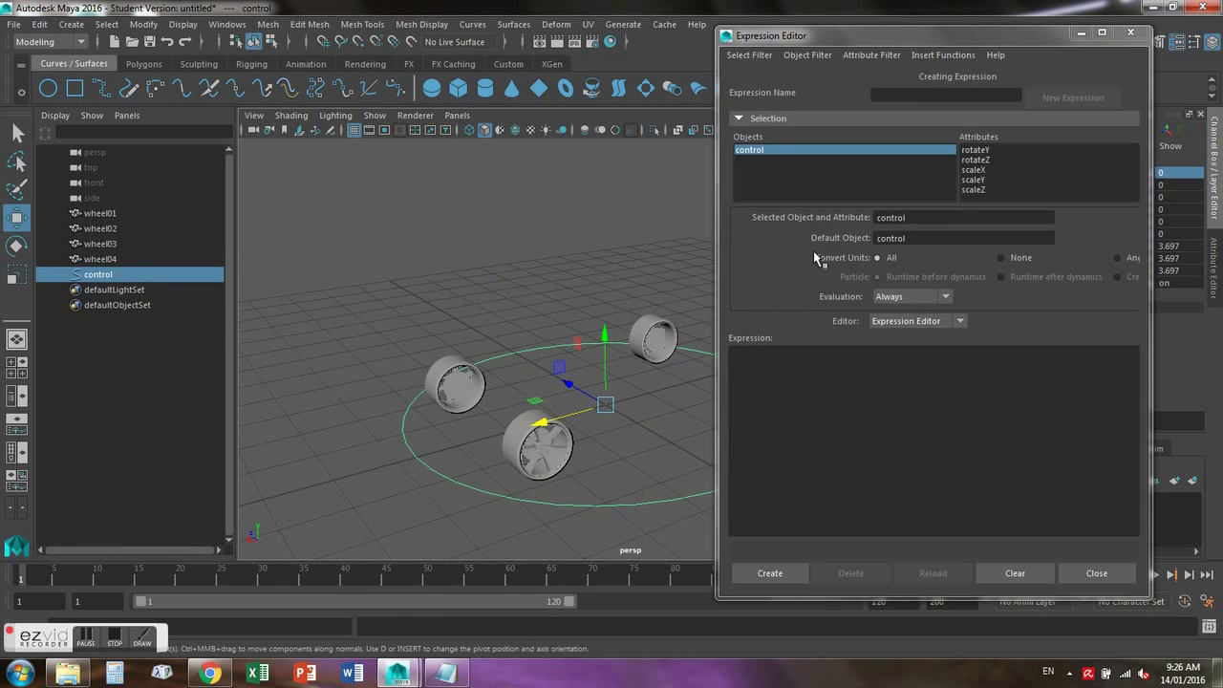
click(1080, 31)
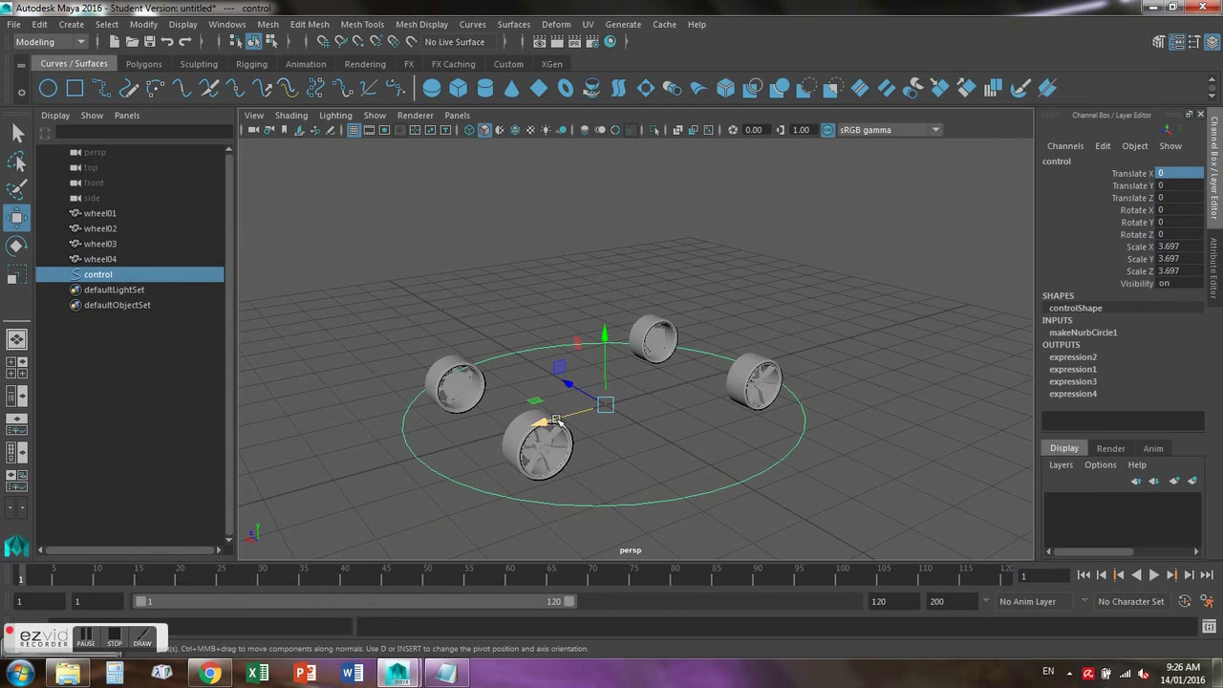
drag(567, 410, 485, 408)
key(ctrl+z)
key(ctrl+z)
key(ctrl+z)
key(ctrl+z)
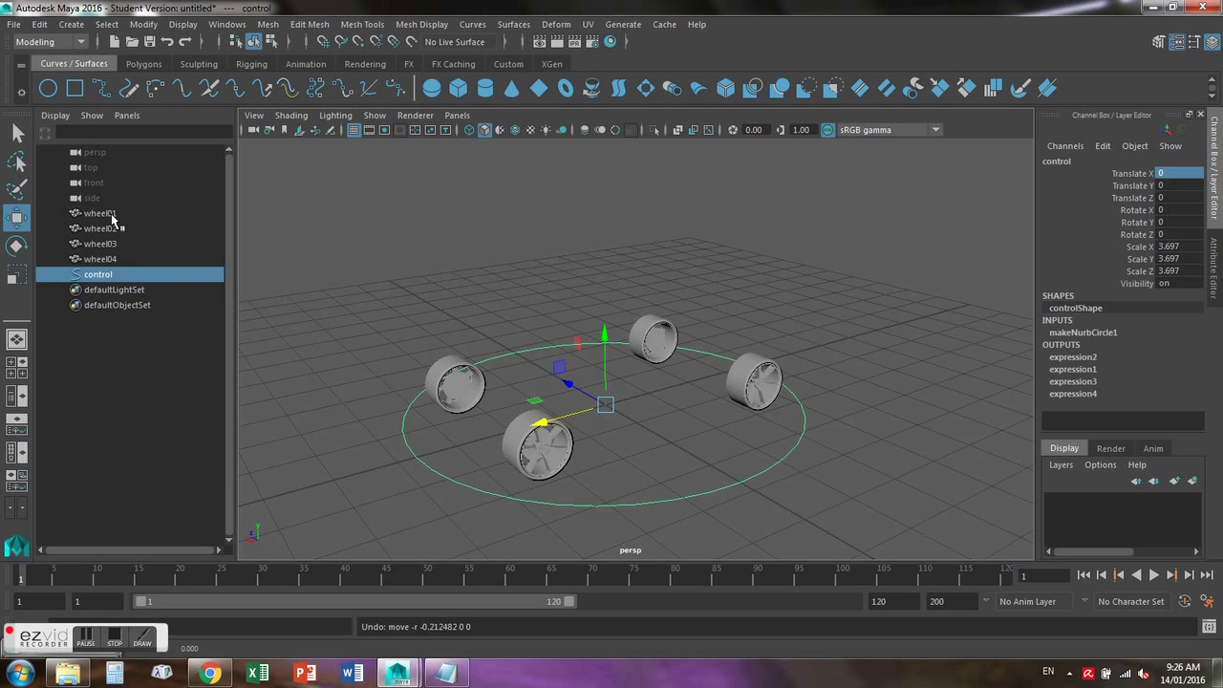
Parent wheel01, wheel02, wheel03 and wheel04 under control in the Outliner and expand its hierarchy
drag(112, 216, 110, 260)
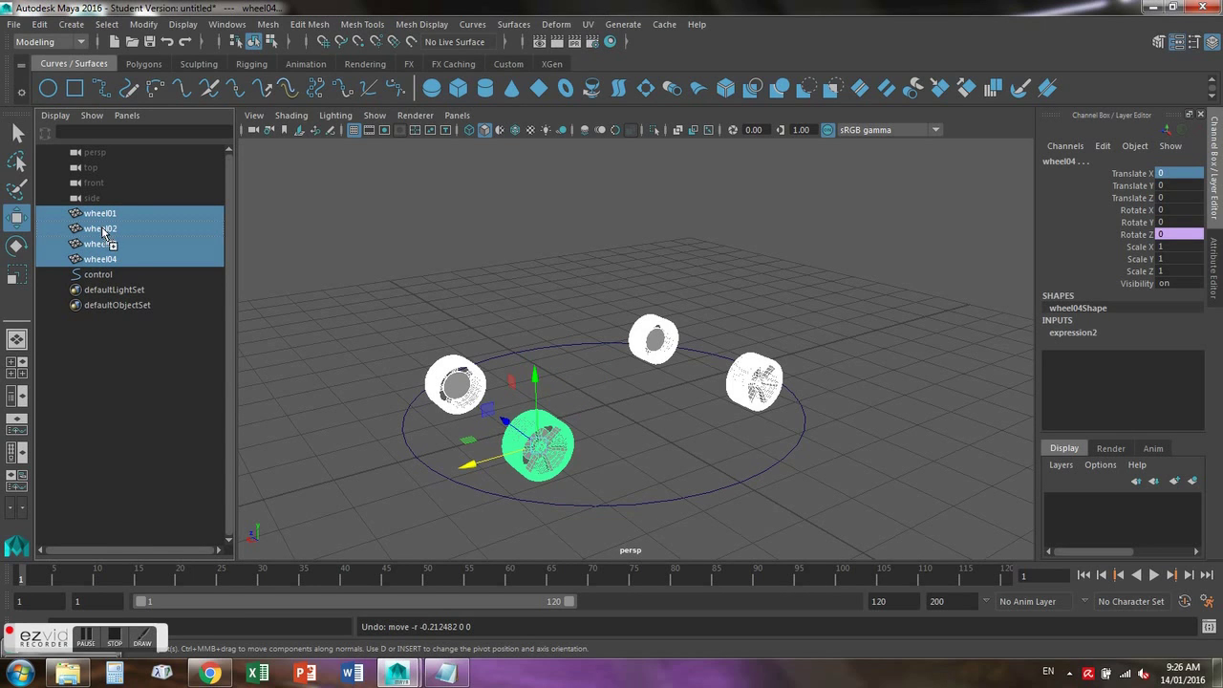
middle_drag(103, 245, 102, 277)
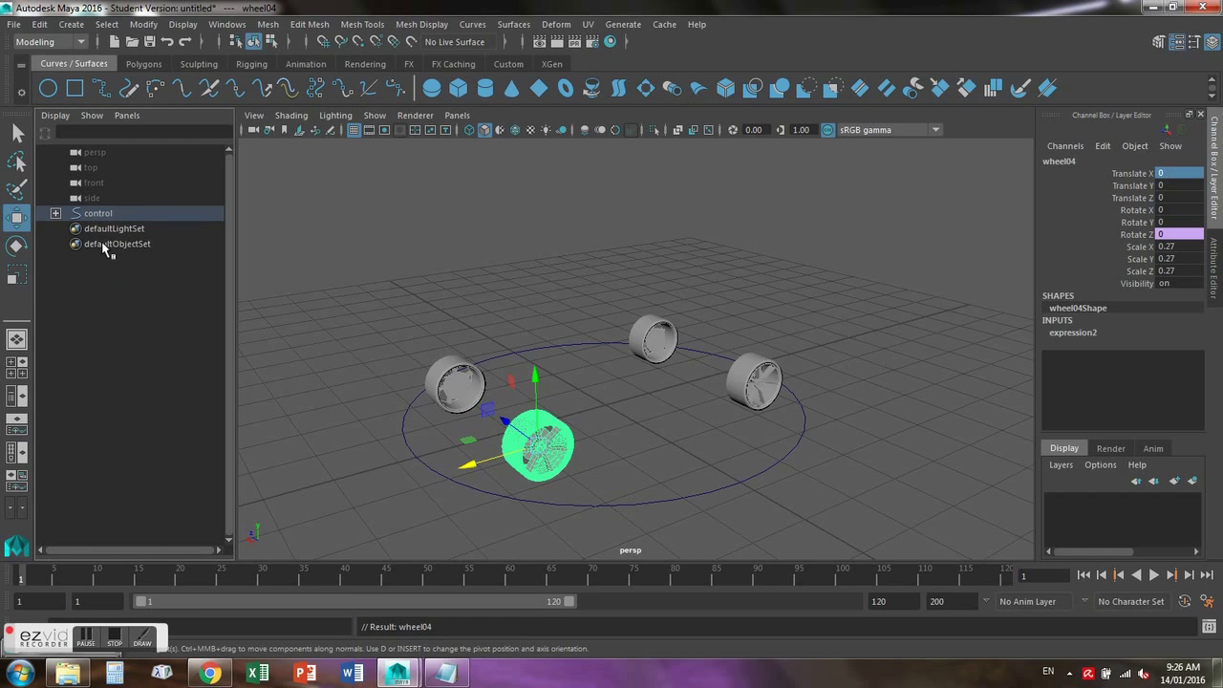
click(56, 213)
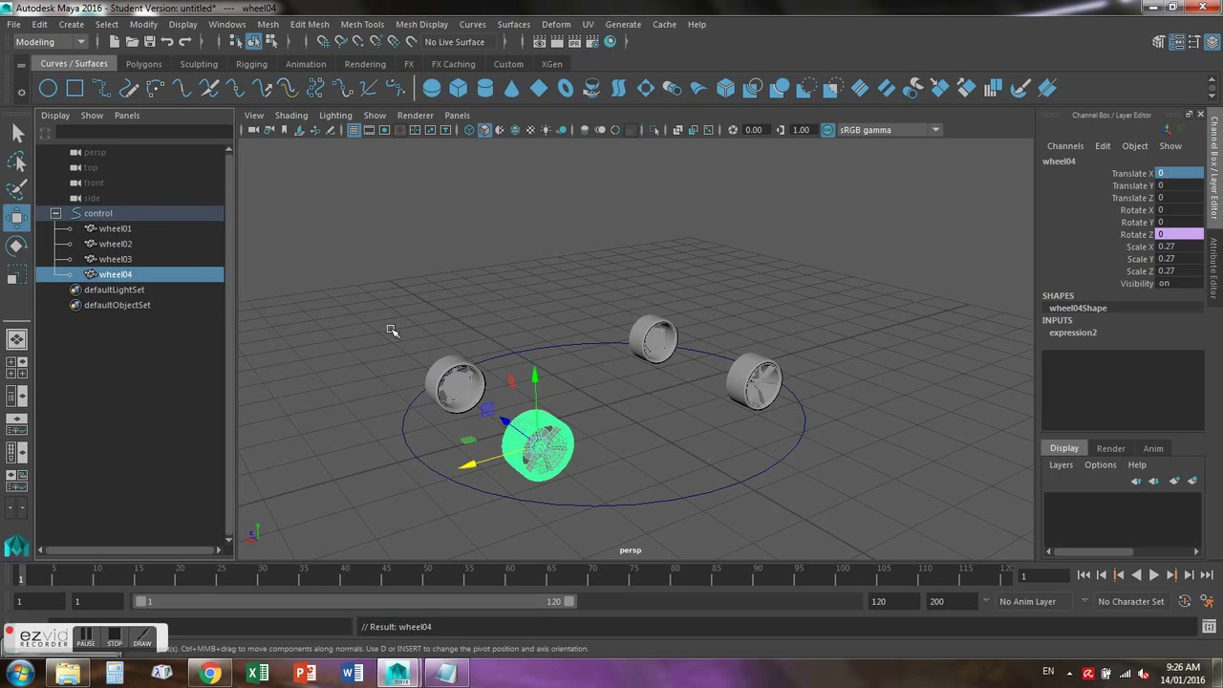
Test moving the control circle with its parented wheels and clear the selection
click(557, 506)
drag(542, 428, 537, 385)
click(769, 296)
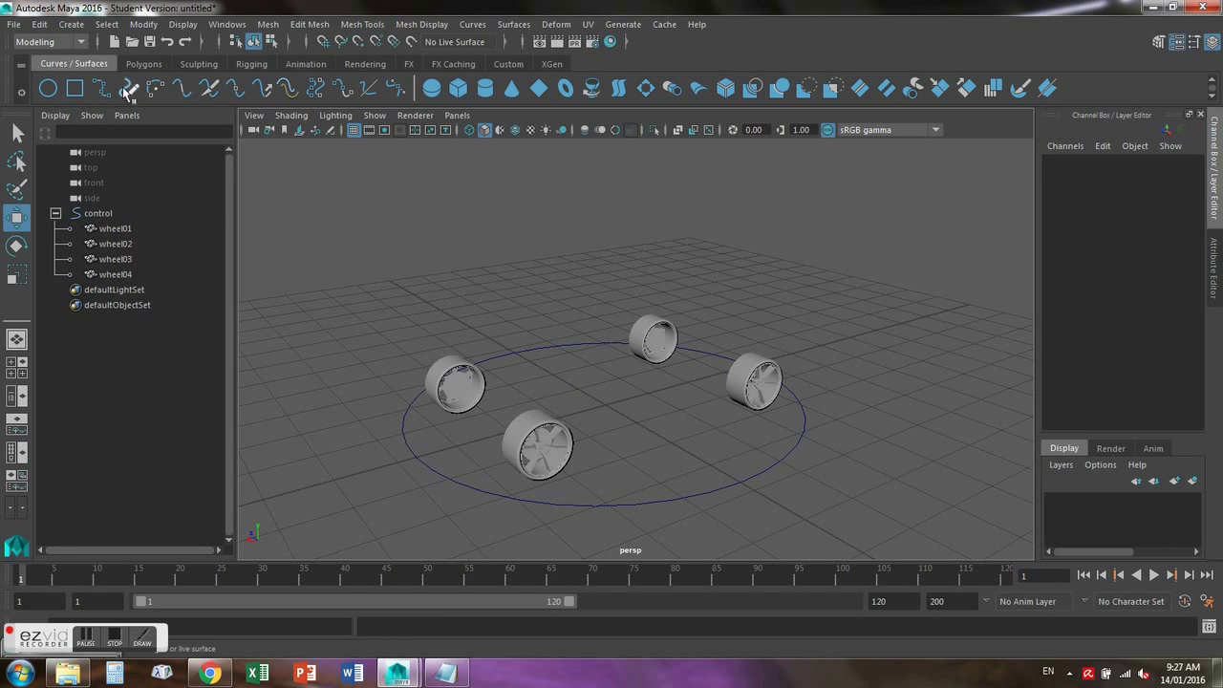
Create a polygon sphere at the origin and stretch it along X to a scale of about 3.45
click(144, 65)
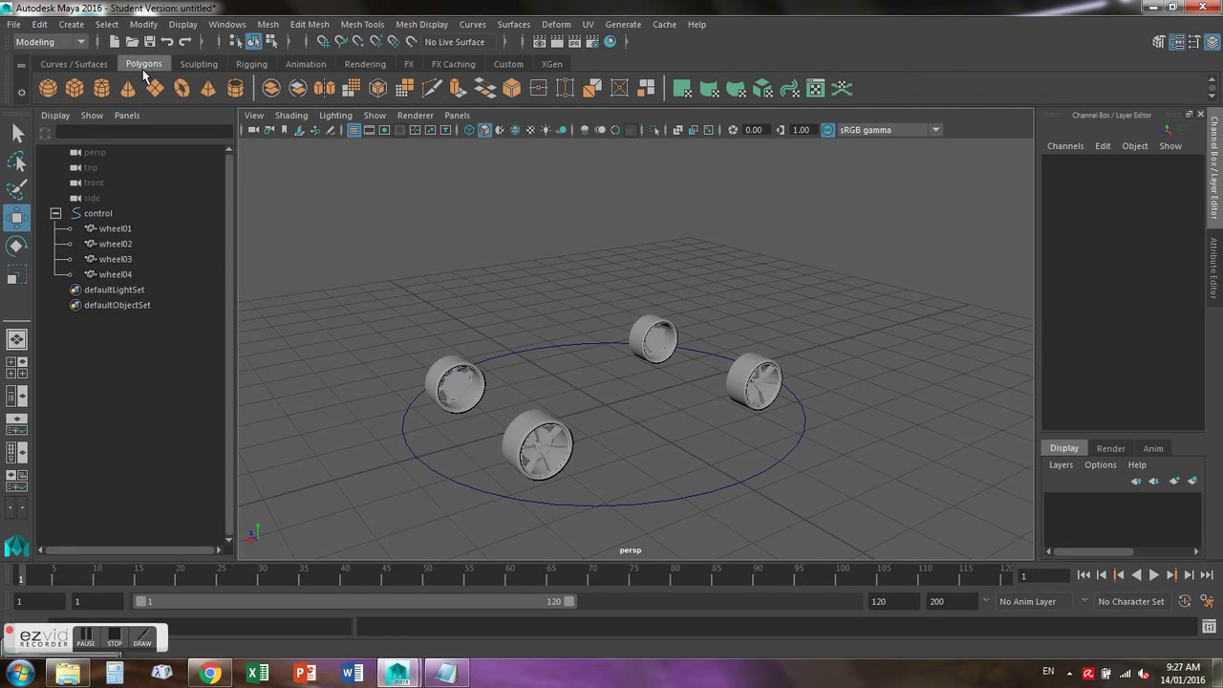
click(47, 88)
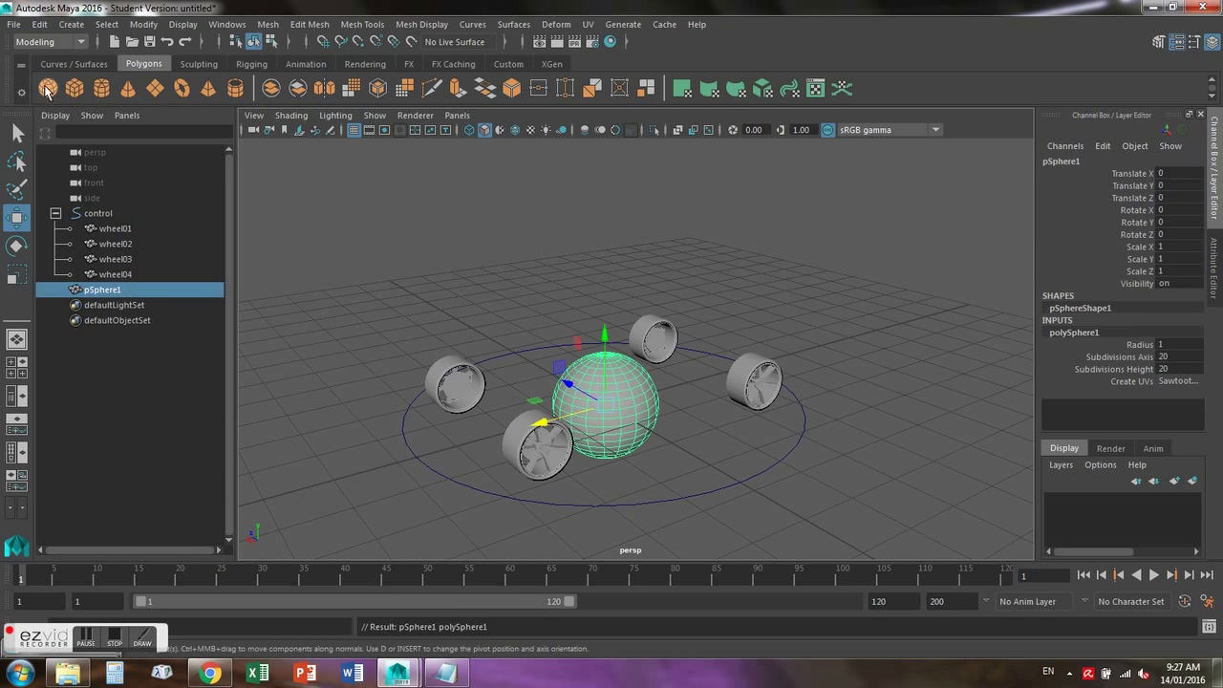
click(18, 275)
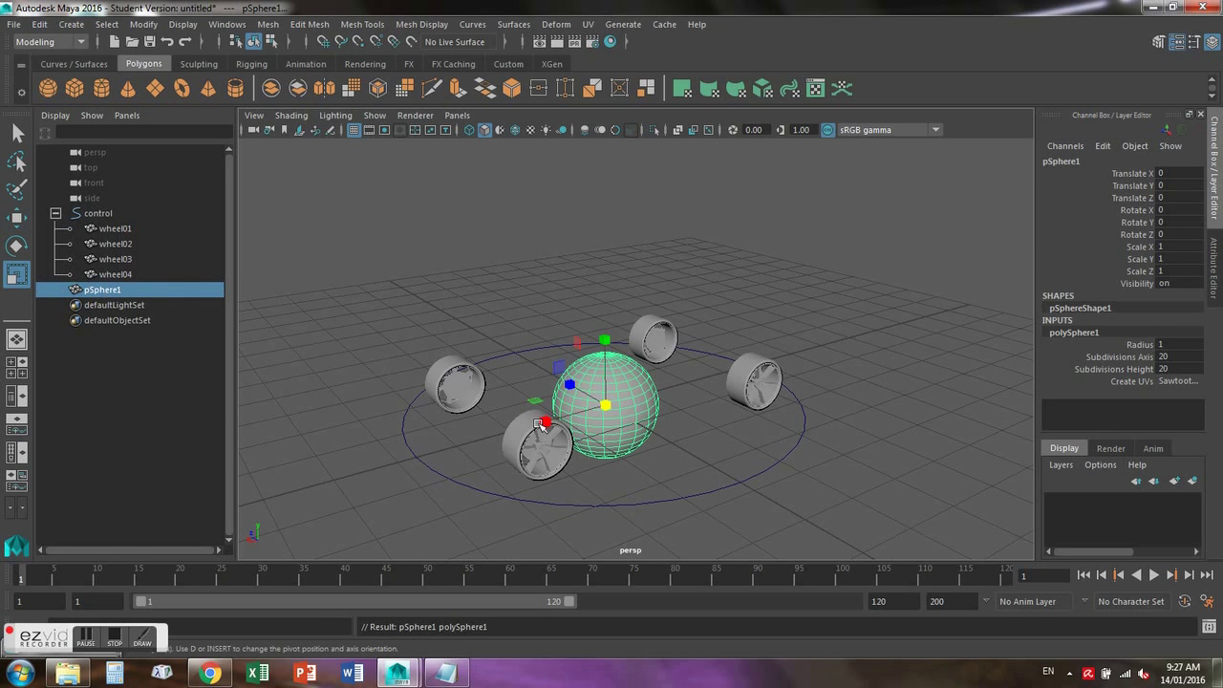
drag(543, 422, 355, 435)
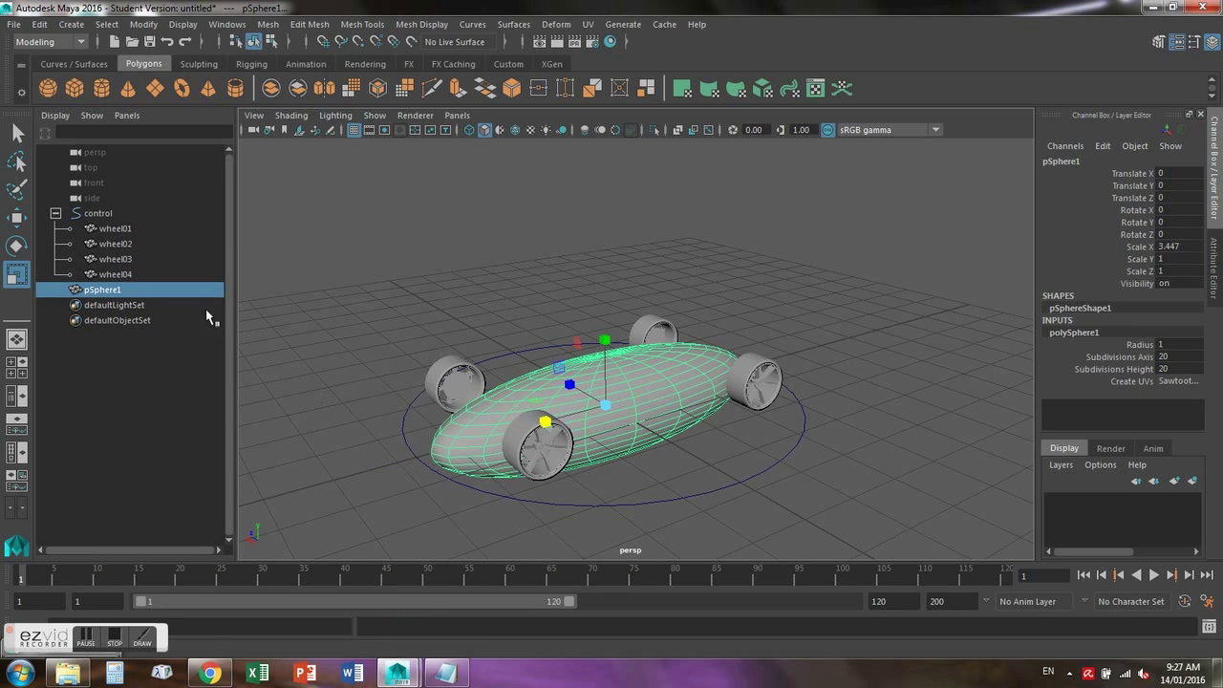
Raise the stretched sphere above the wheels to a Translate Y of about 0.98
click(16, 219)
drag(614, 344, 611, 309)
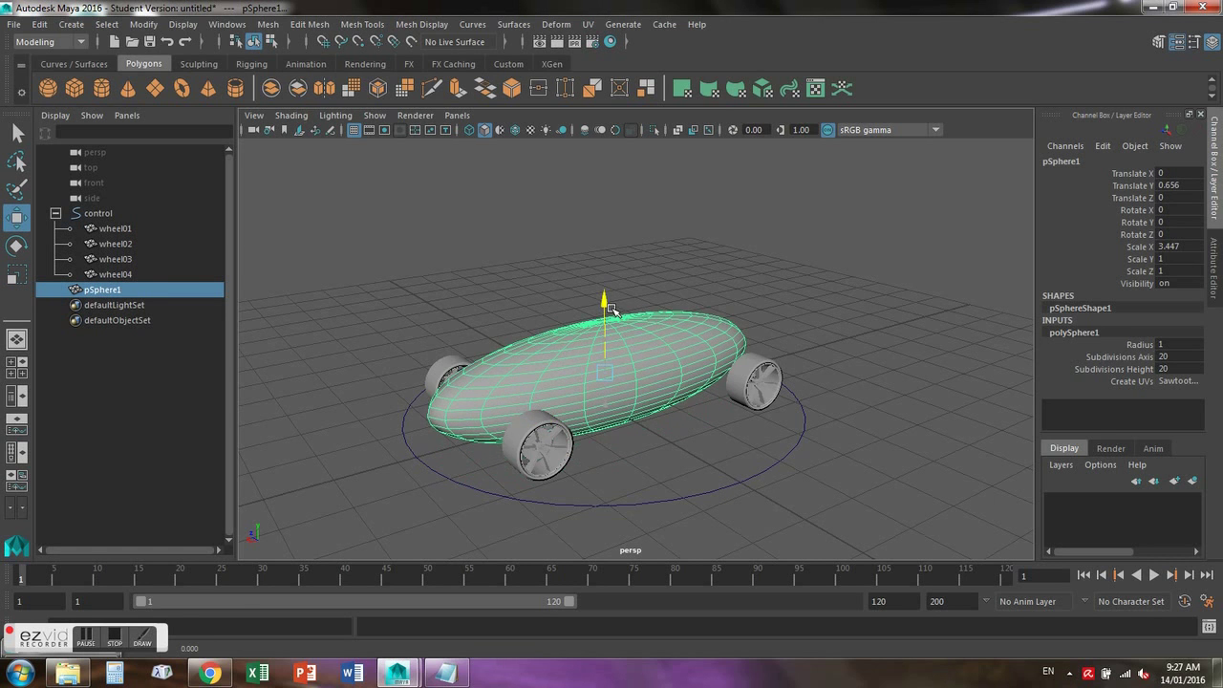
alt+drag(634, 429, 722, 411)
drag(586, 314, 586, 295)
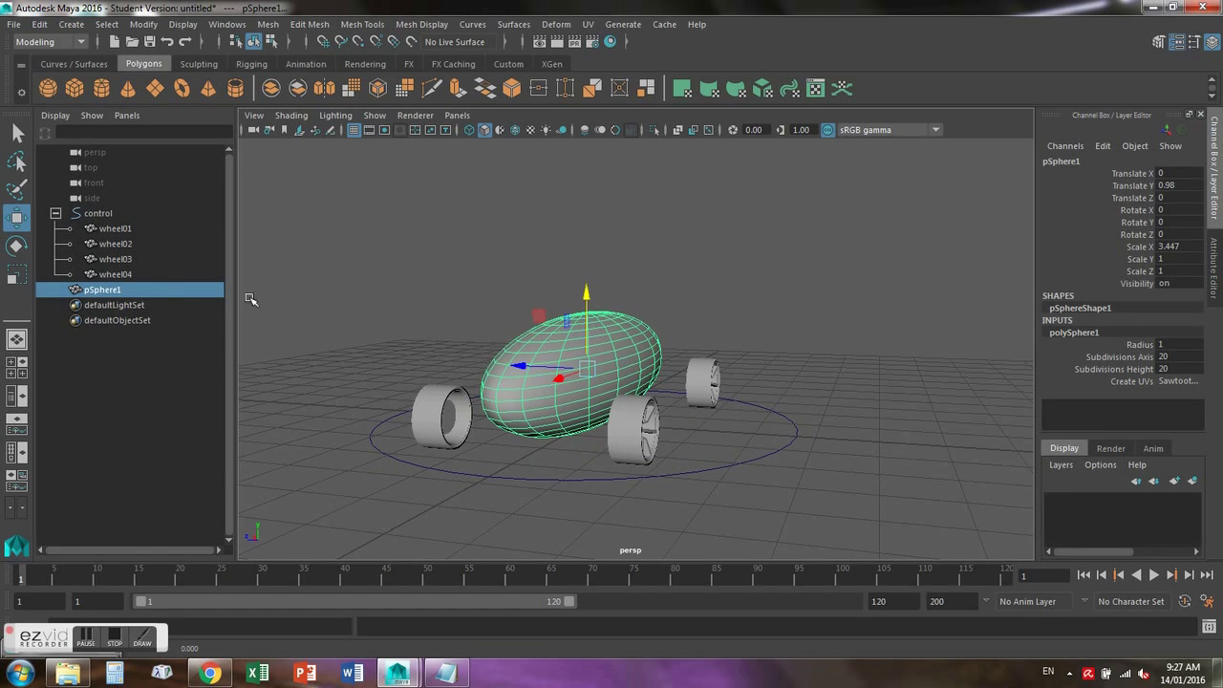
Scale the sphere up uniformly to about 4.11 in X and 1.19 in Y and Z, and deselect it
click(13, 276)
drag(586, 369, 631, 370)
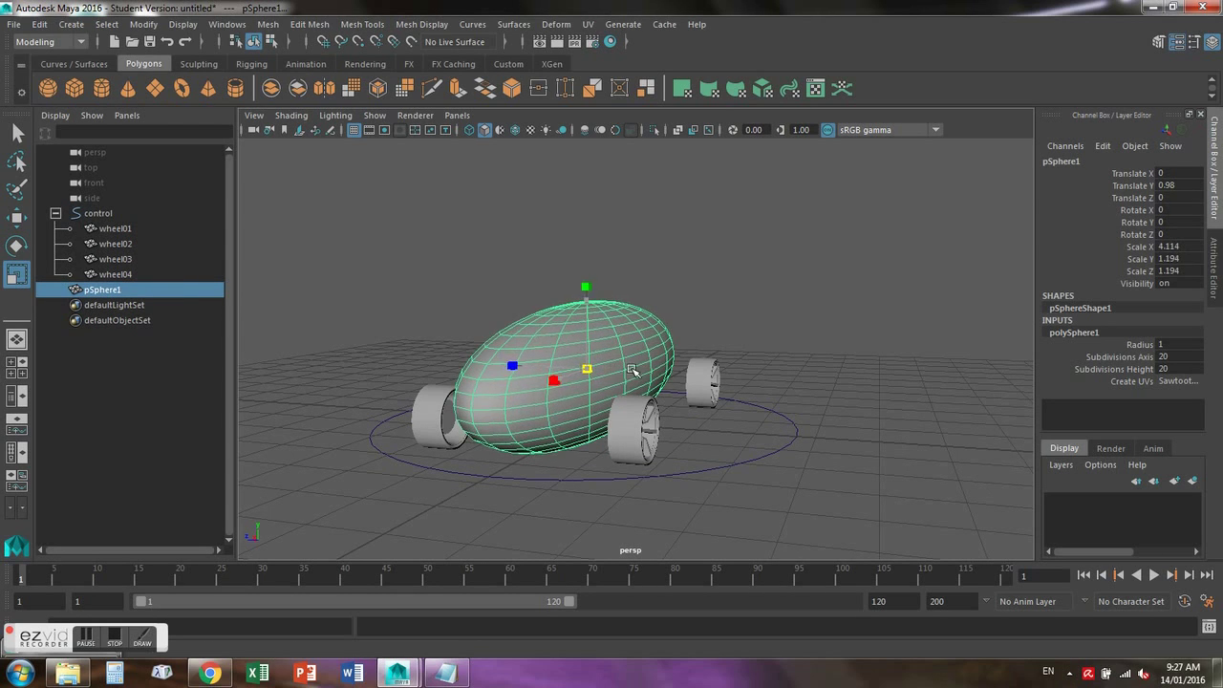
click(770, 416)
click(393, 303)
Parent pSphere1 under control in the Outliner alongside the wheels and clear the selection
alt+drag(393, 305, 403, 358)
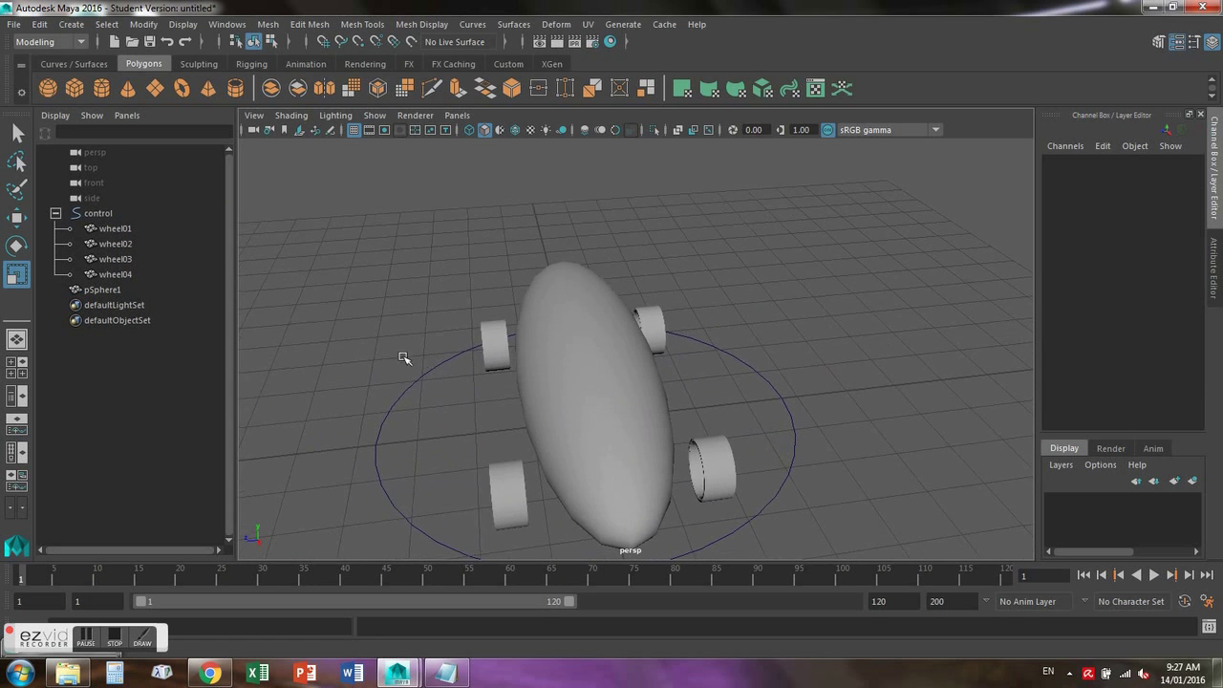
click(105, 289)
middle_drag(111, 292, 111, 220)
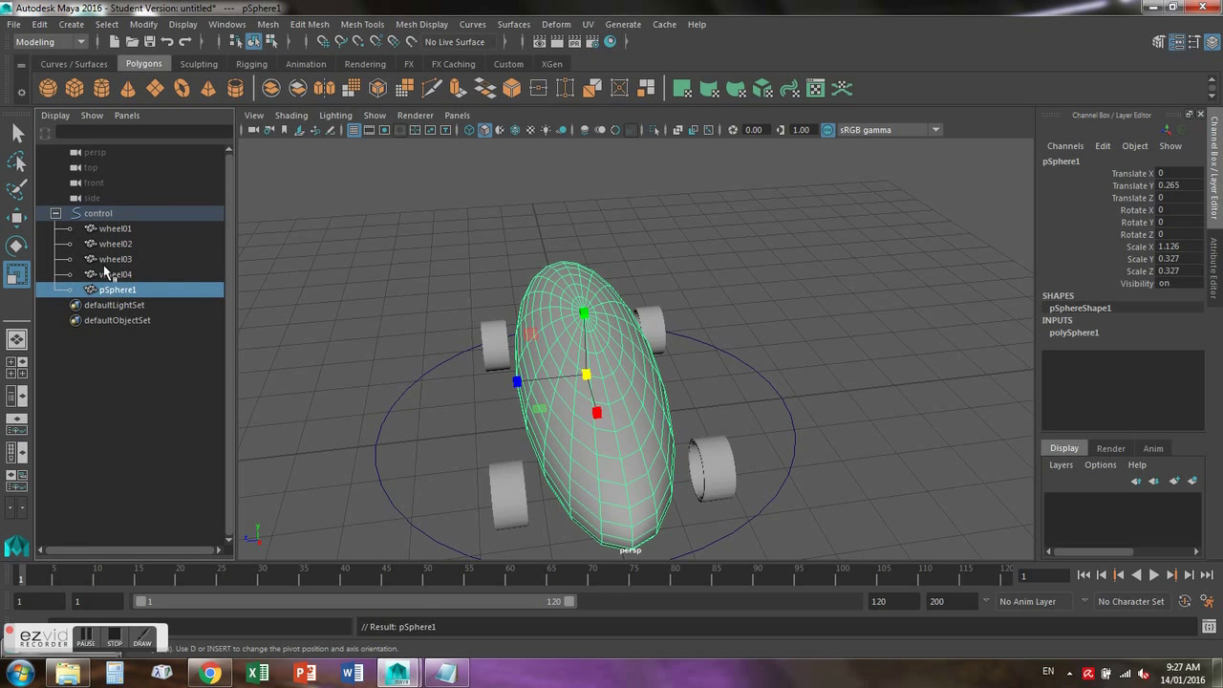
click(850, 399)
Test the whole car rig by moving the control circle along X, and undo the moves
alt+drag(854, 401, 695, 394)
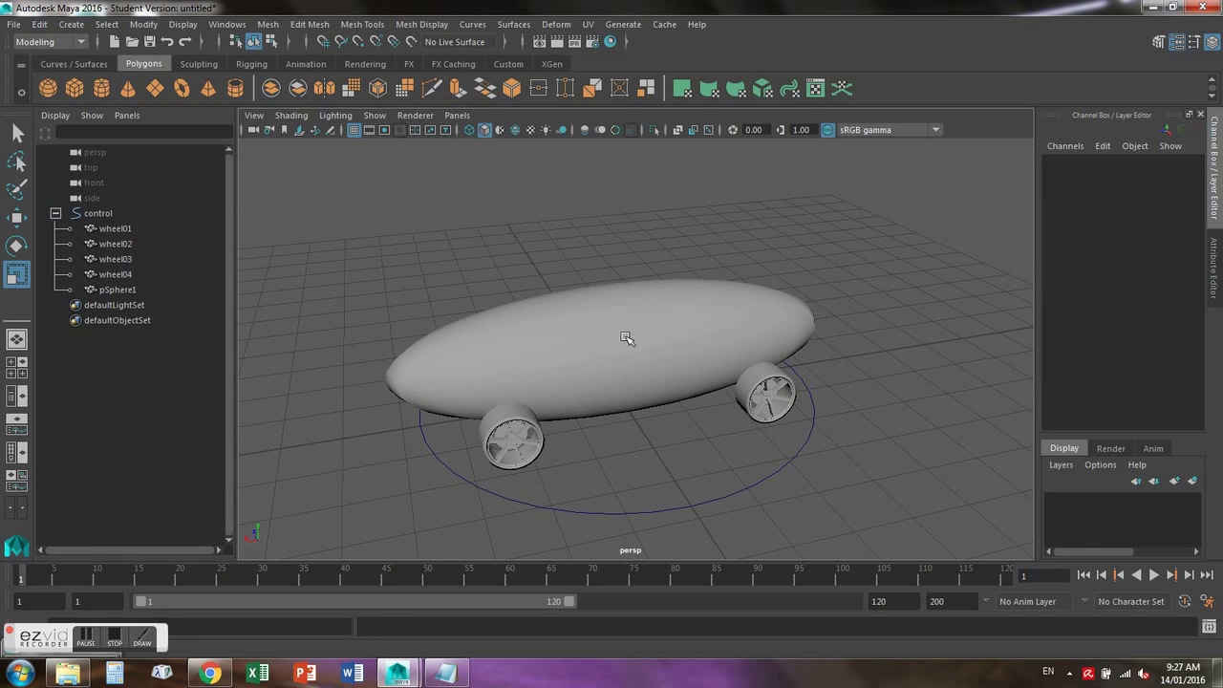
scroll(554, 308, down, 3)
click(560, 472)
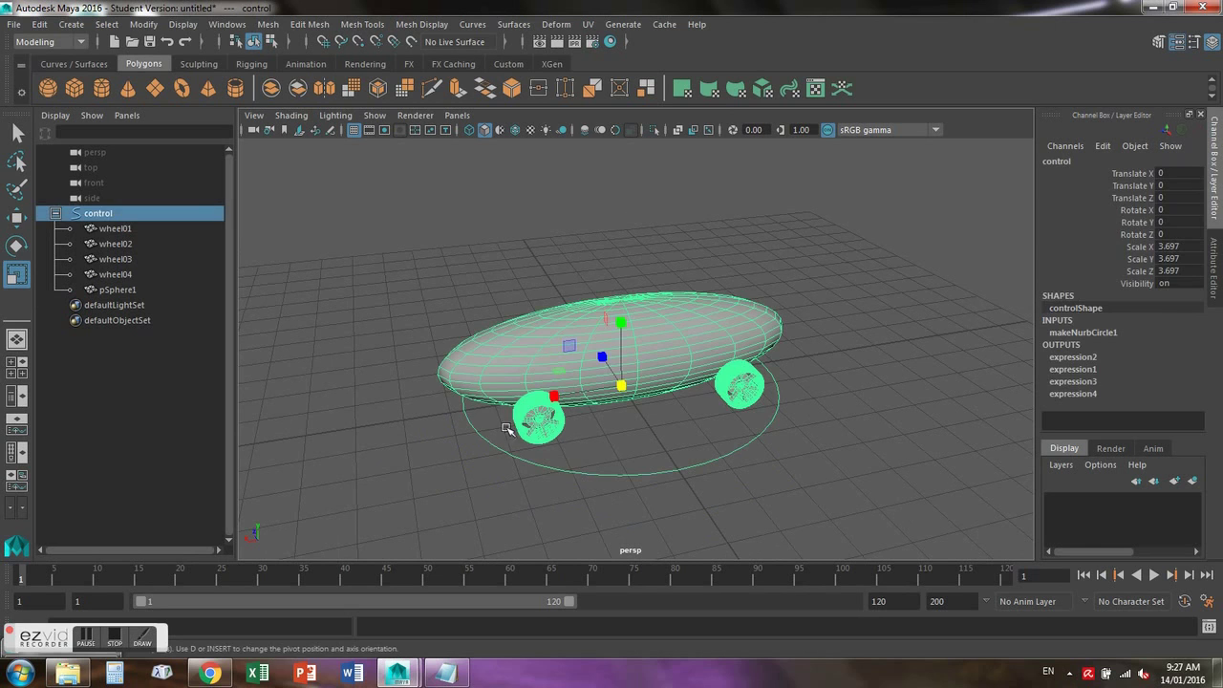
click(16, 217)
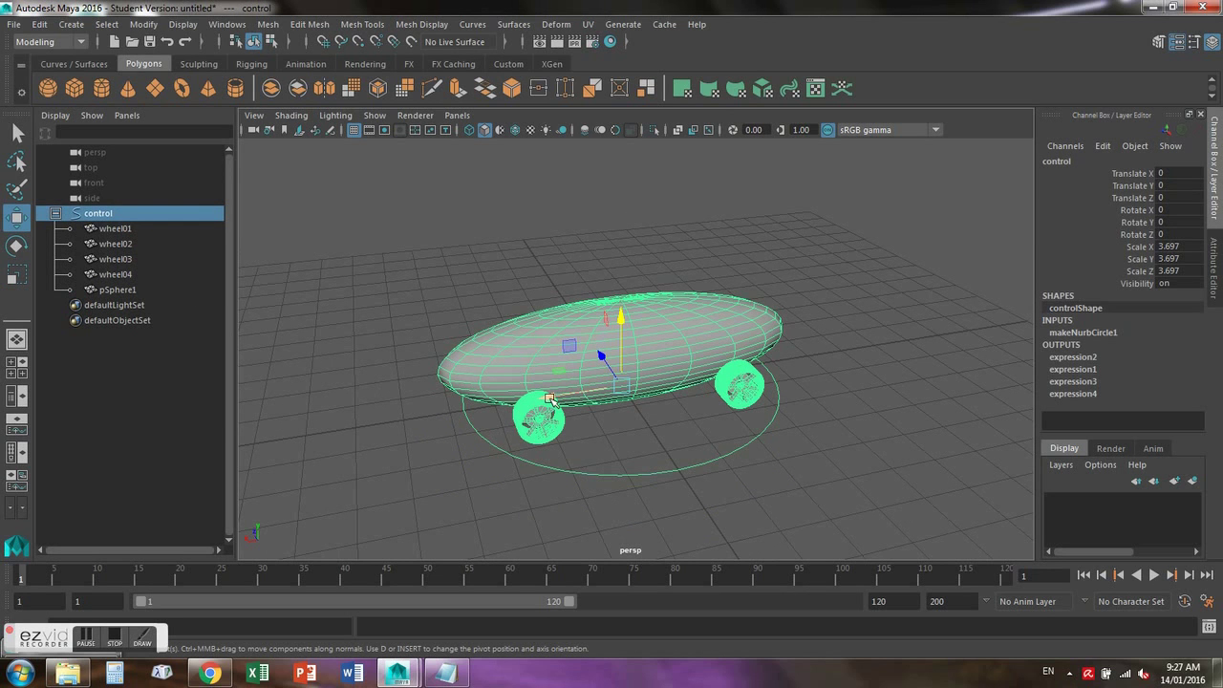
drag(550, 397, 742, 382)
key(ctrl+z)
key(ctrl+z)
key(ctrl+z)
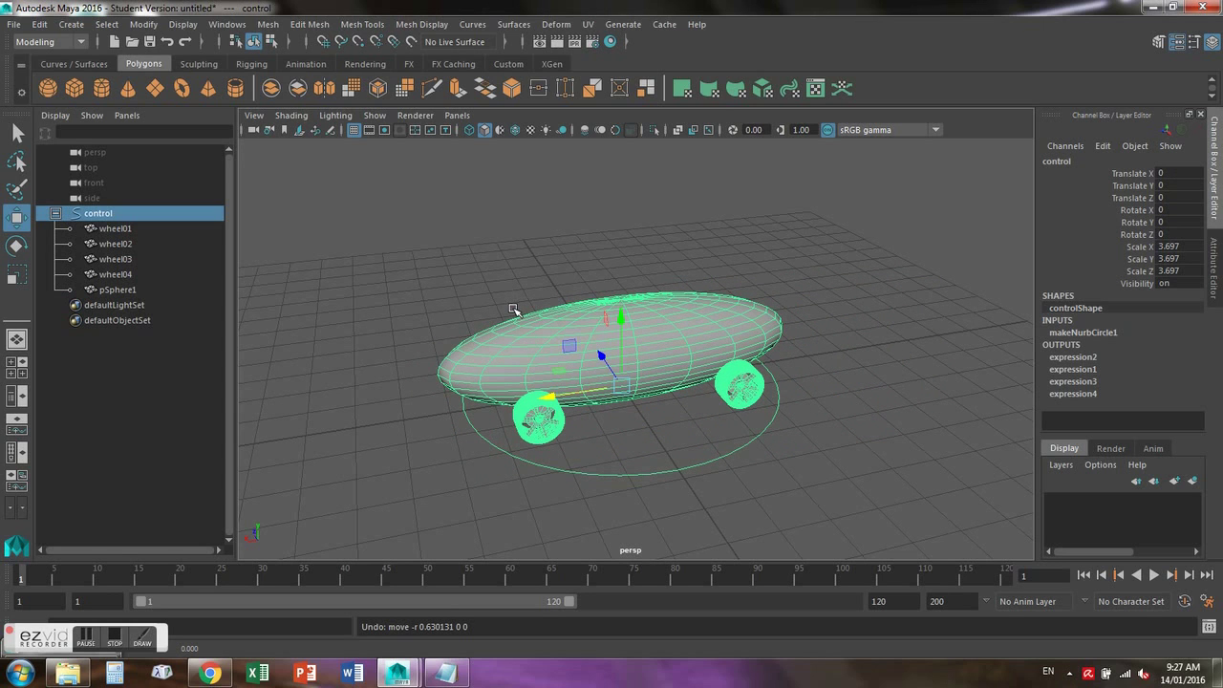
click(116, 642)
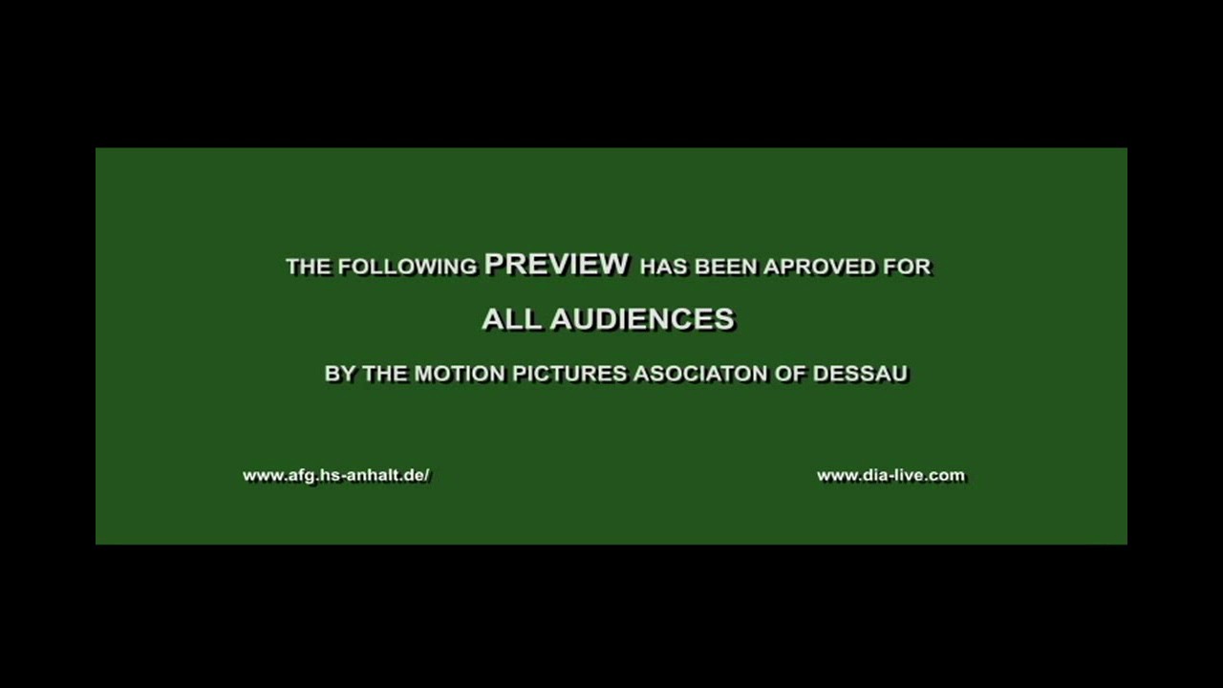